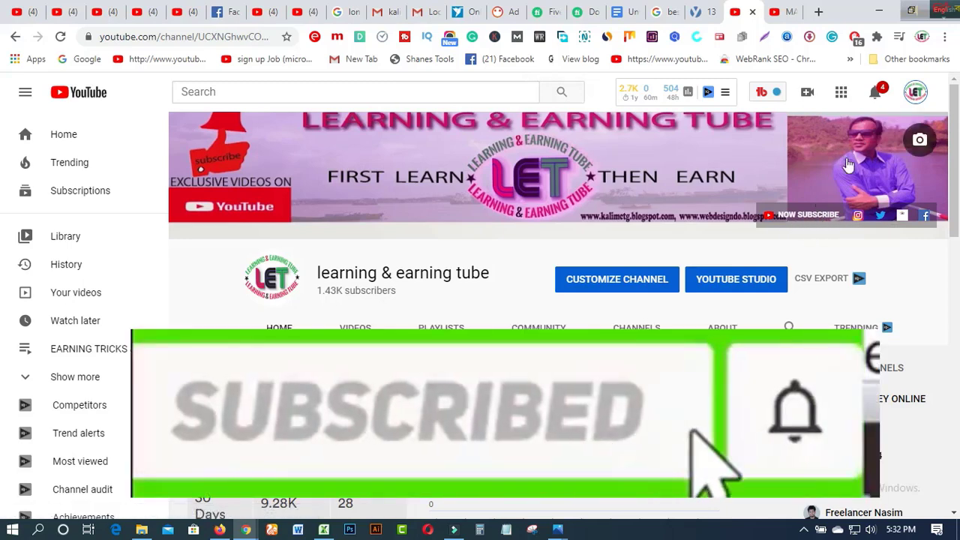
- Look over the learning & earning tube channel's home page and the MAKE MONEY ONLINE channel's uploads
scroll(558, 225, "down", 1)
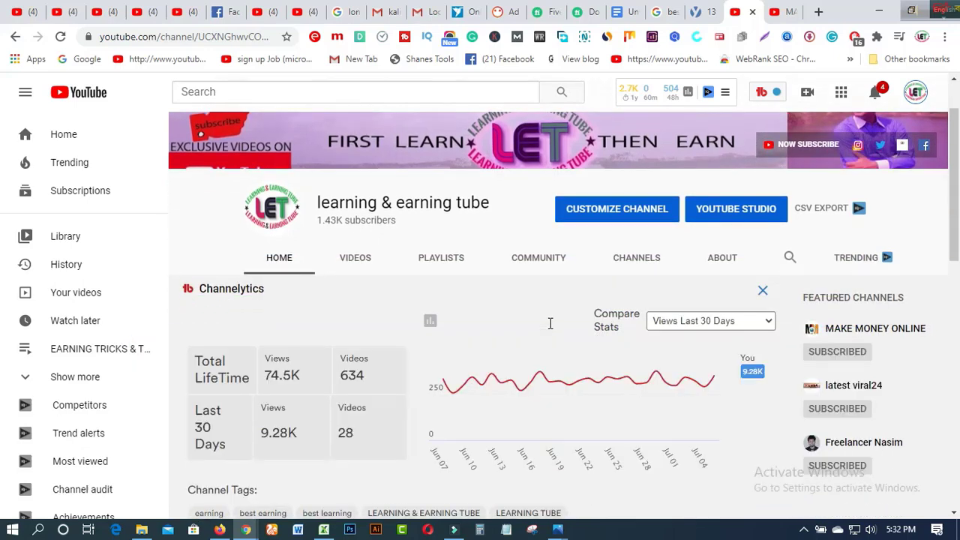
scroll(549, 323, "up", 1)
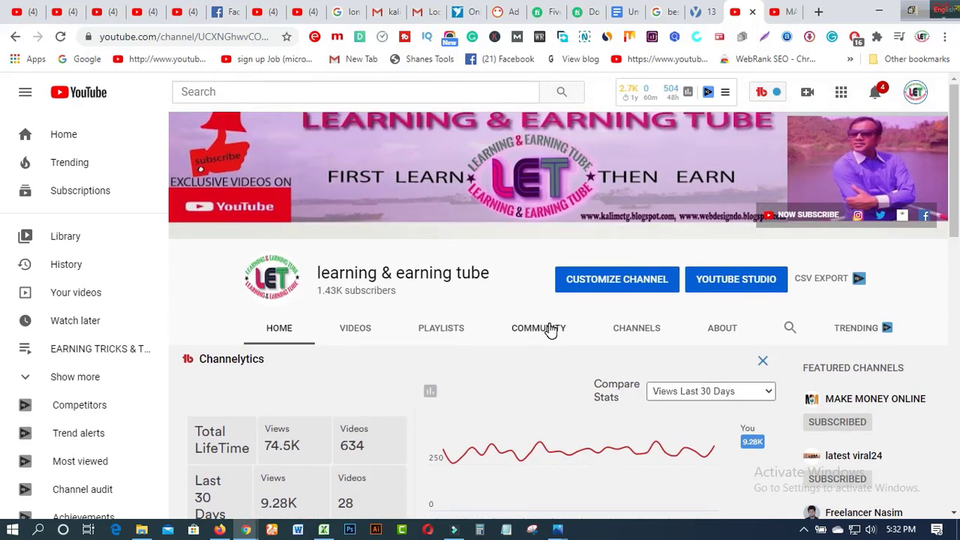
left_click(779, 15)
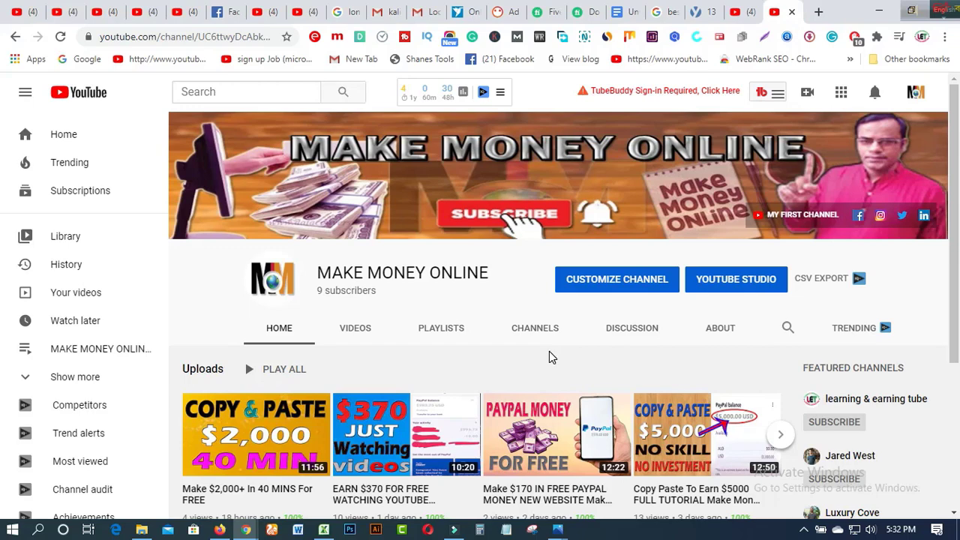
scroll(549, 357, "down", 3)
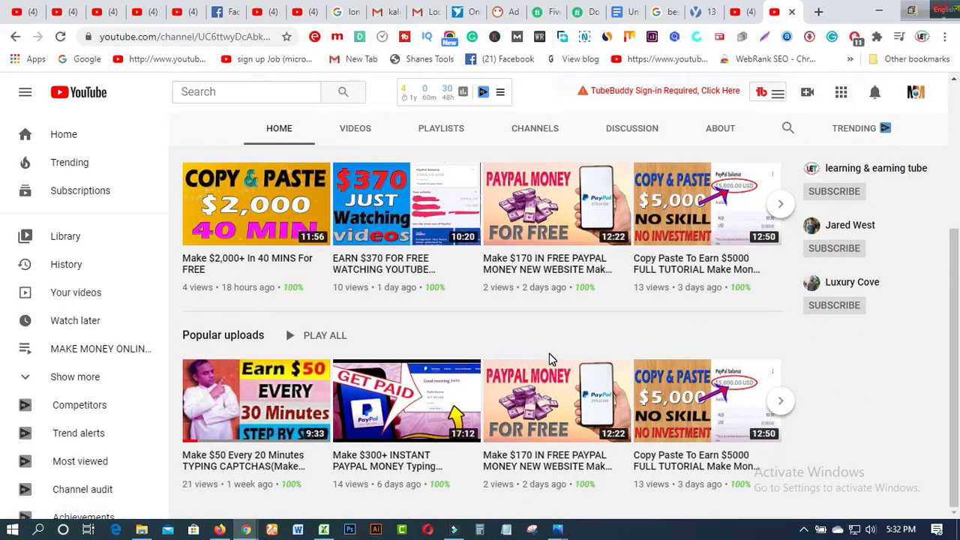
scroll(550, 358, "up", 3)
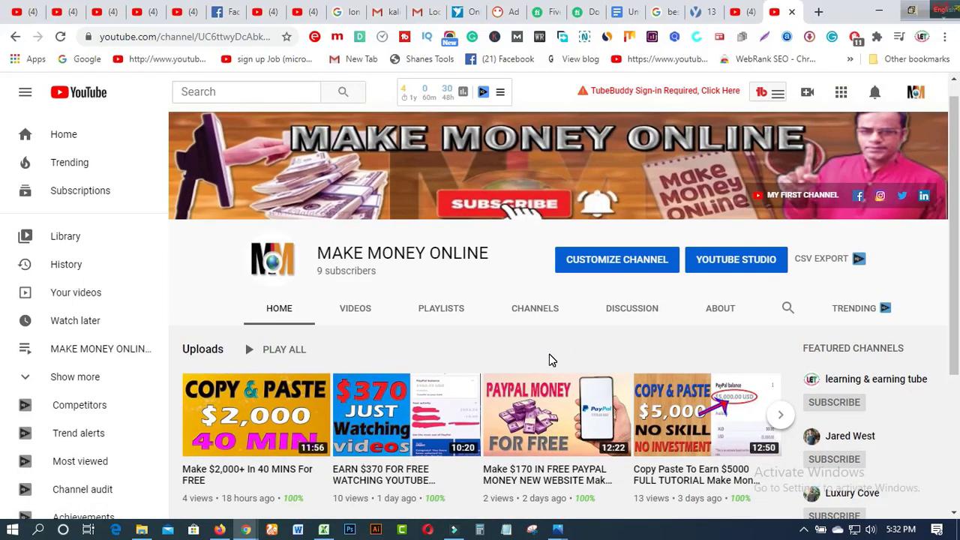
scroll(550, 356, "up", 1)
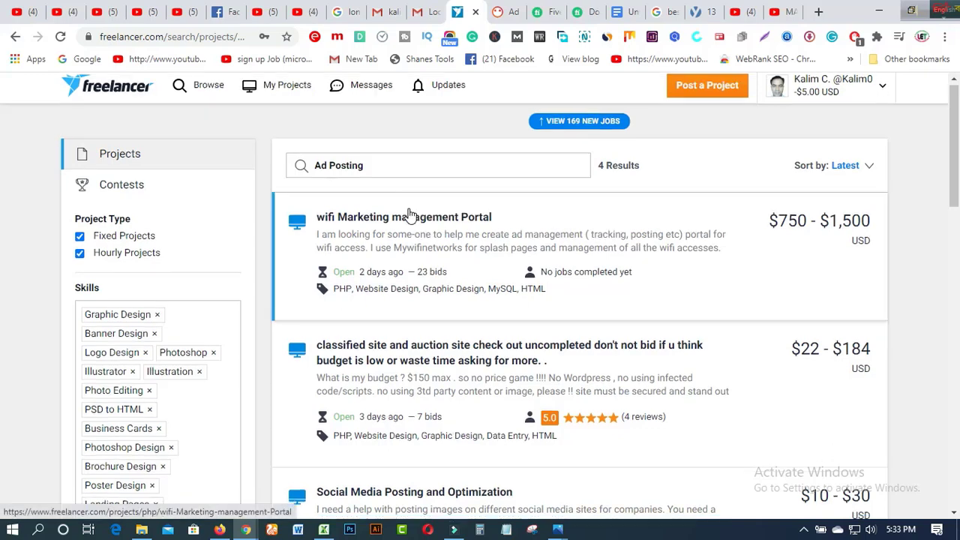
- Examine the project listings, budgets and bids in the Freelancer search results for "Ad Posting"
scroll(408, 214, "down", 2)
scroll(409, 217, "down", 4)
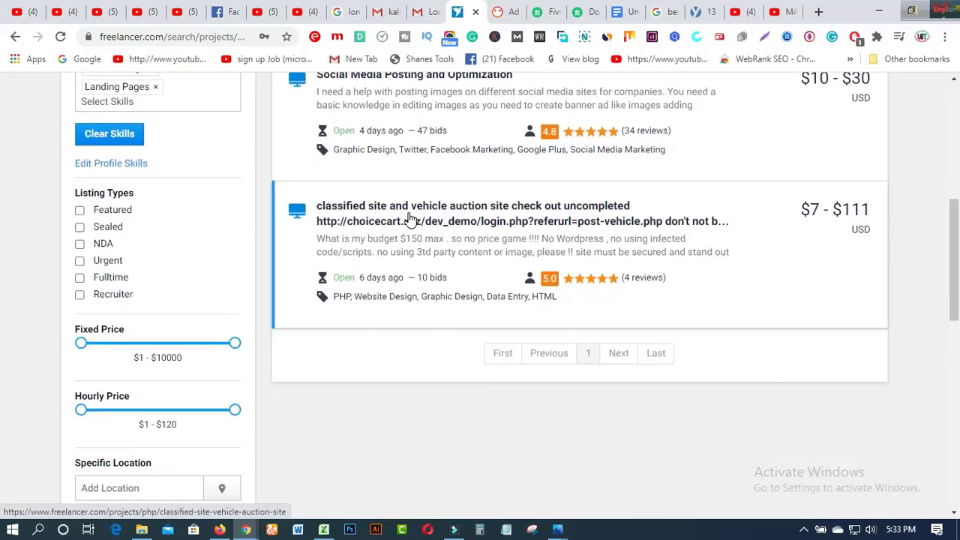
scroll(408, 218, "up", 6)
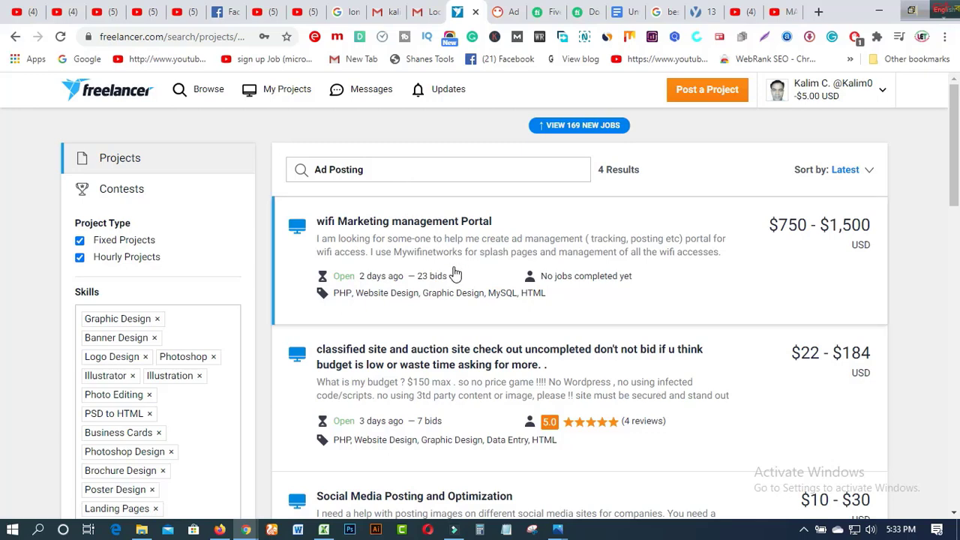
scroll(452, 275, "down", 3)
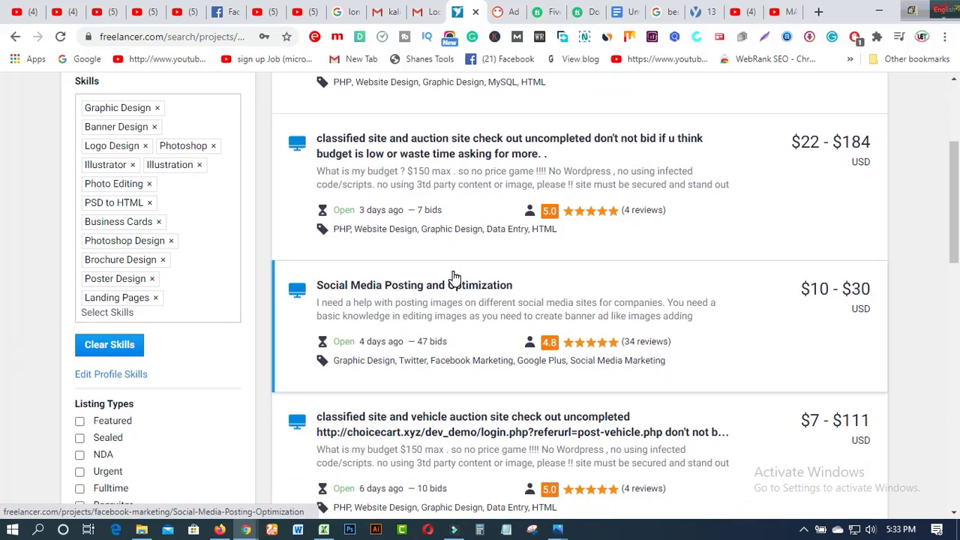
scroll(453, 274, "down", 1)
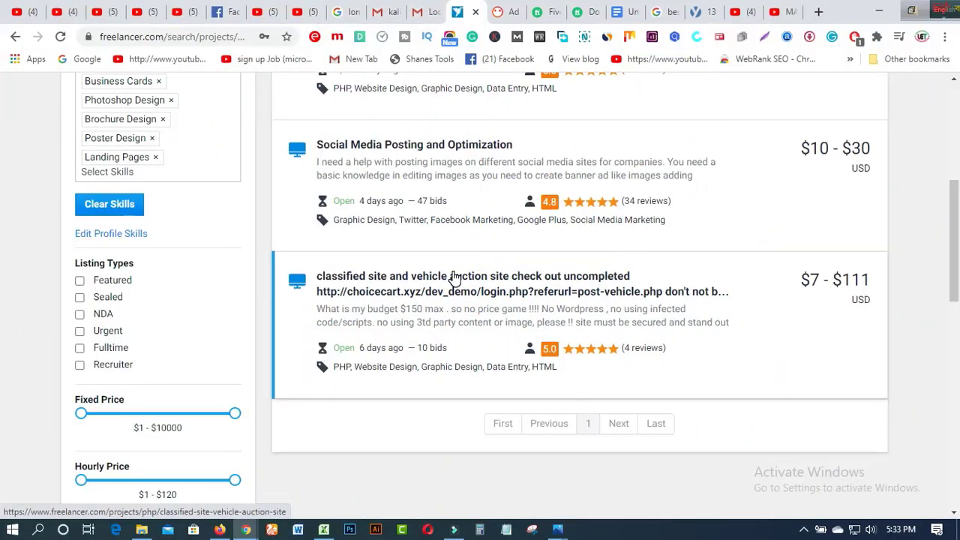
scroll(454, 277, "up", 3)
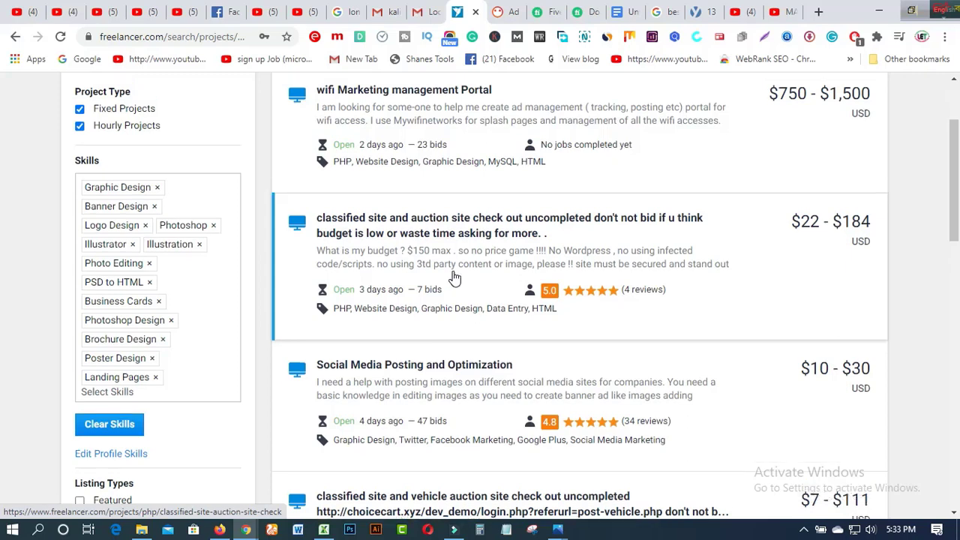
scroll(454, 277, "up", 2)
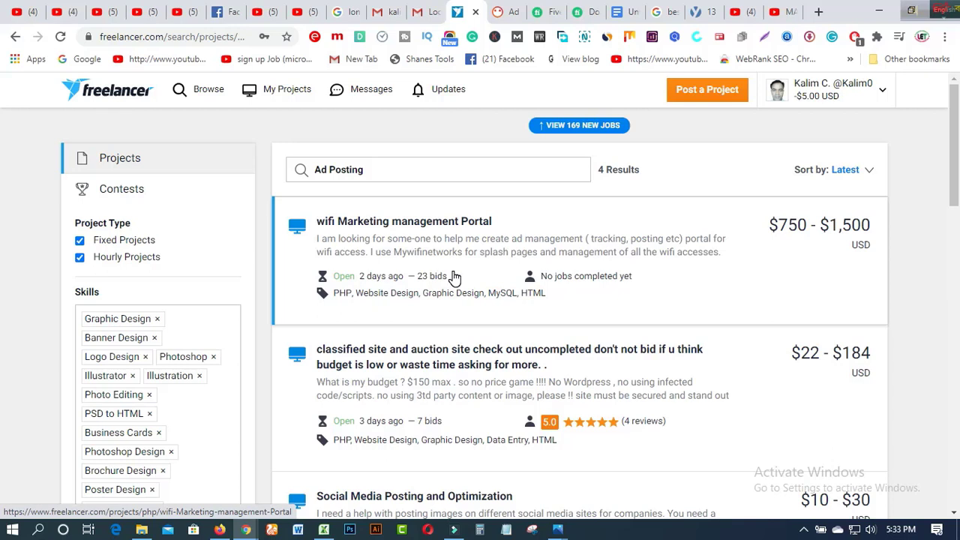
- Switch to PeoplePerHour and examine the "Add Posting" project listings and their prices down to the page's end
left_click(501, 11)
scroll(589, 312, "up", 2)
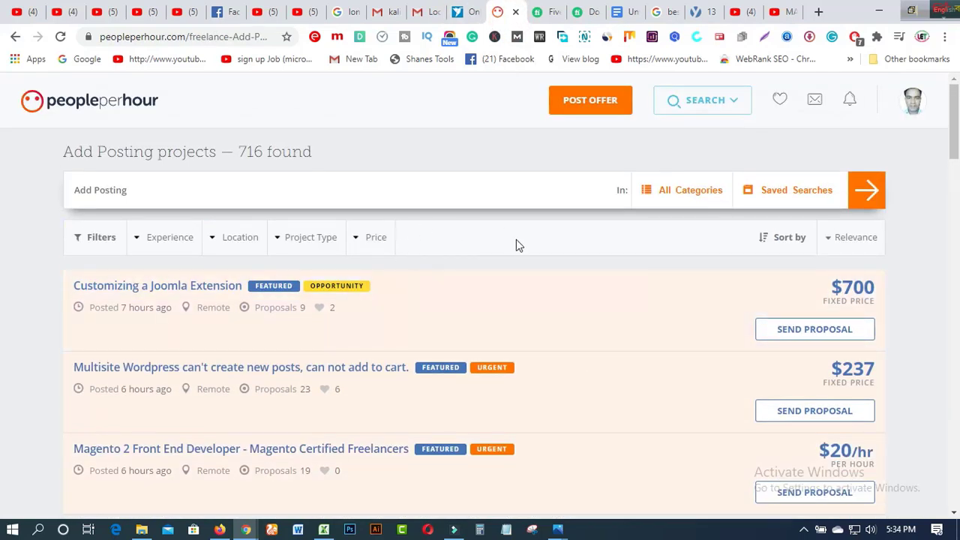
scroll(528, 271, "down", 5)
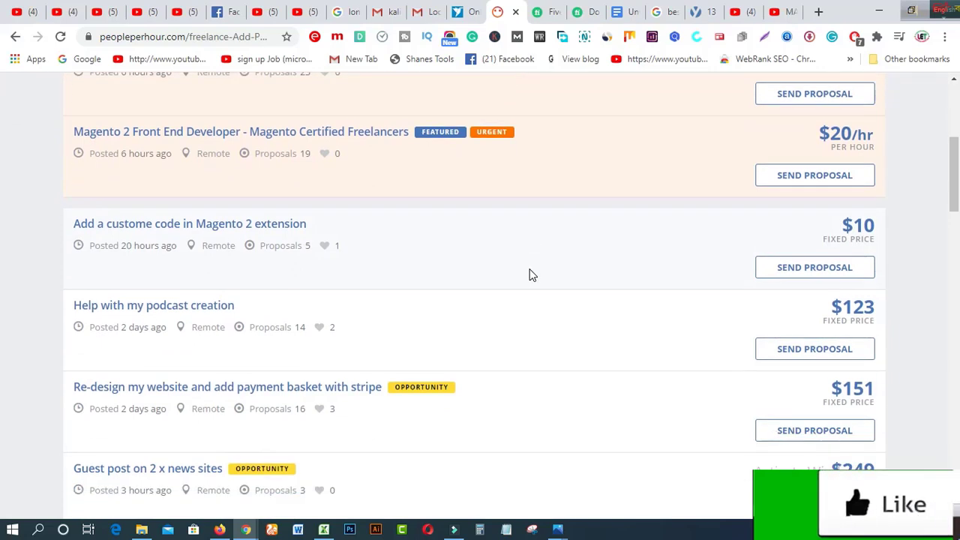
scroll(530, 275, "down", 6)
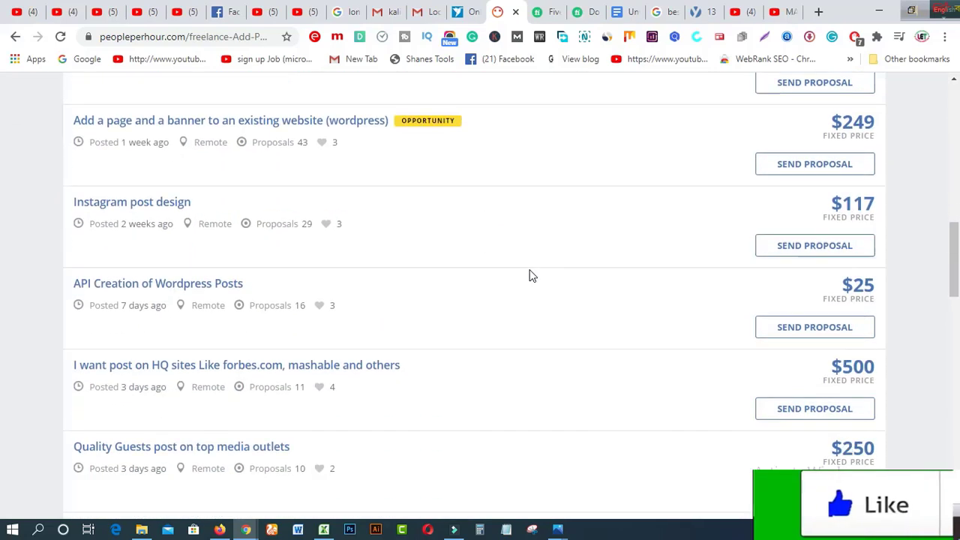
scroll(530, 277, "down", 6)
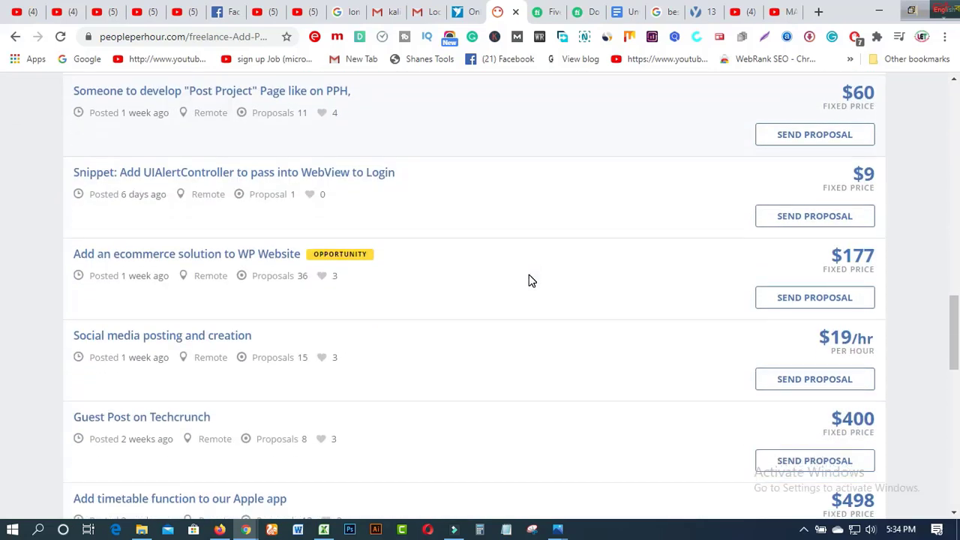
scroll(530, 282, "down", 4)
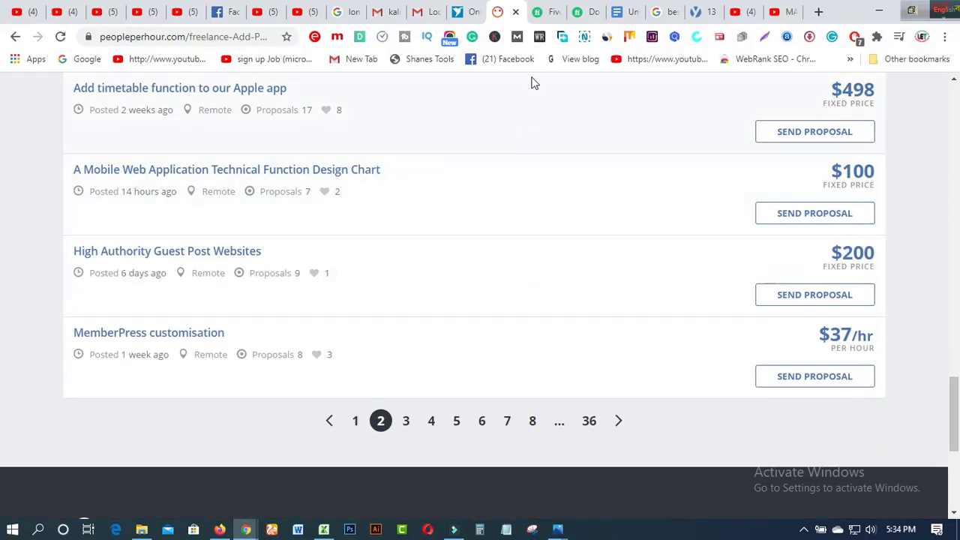
- Switch to Fiverr and examine the gigs, starting prices and ratings in the "classified ad posting" results
left_click(551, 17)
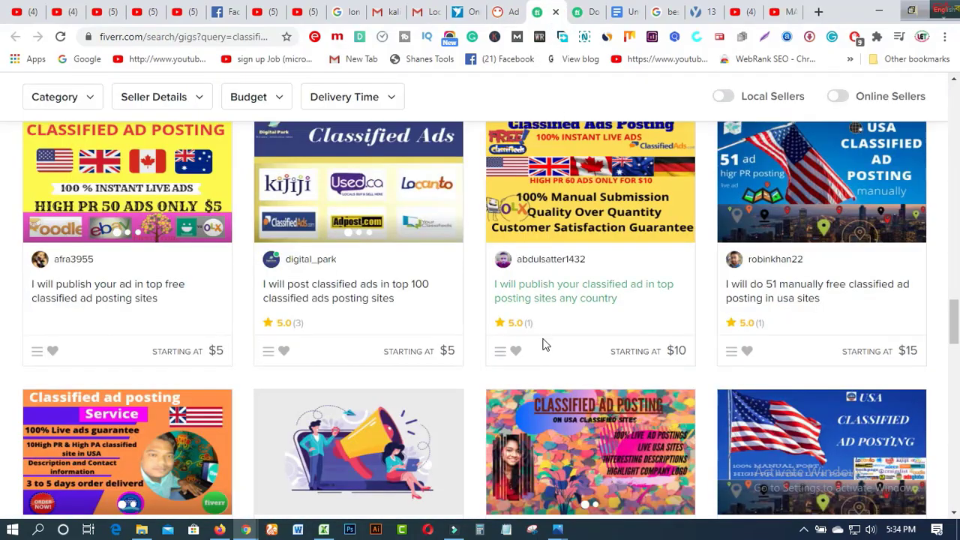
scroll(543, 344, "down", 5)
scroll(545, 345, "up", 2)
scroll(544, 346, "down", 9)
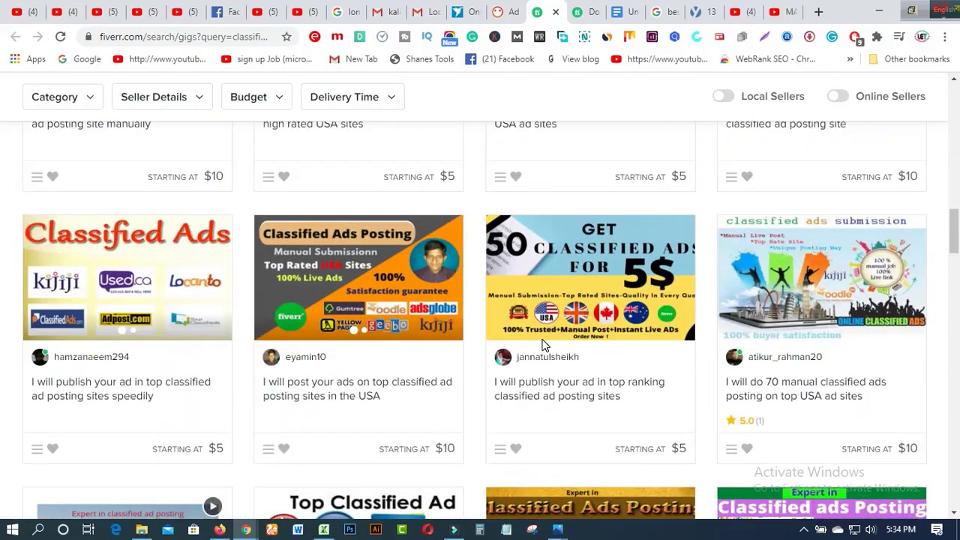
scroll(544, 346, "up", 3)
scroll(544, 346, "up", 3)
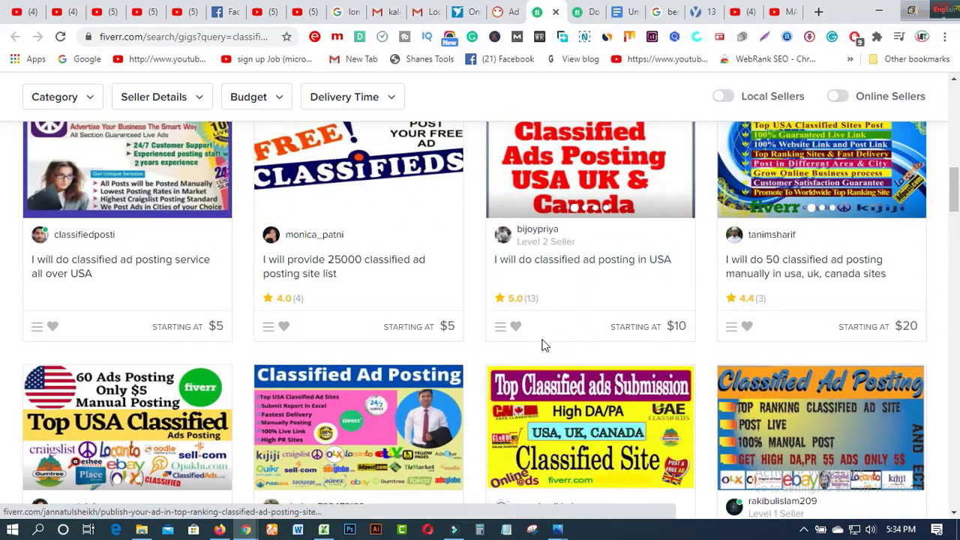
scroll(544, 345, "up", 2)
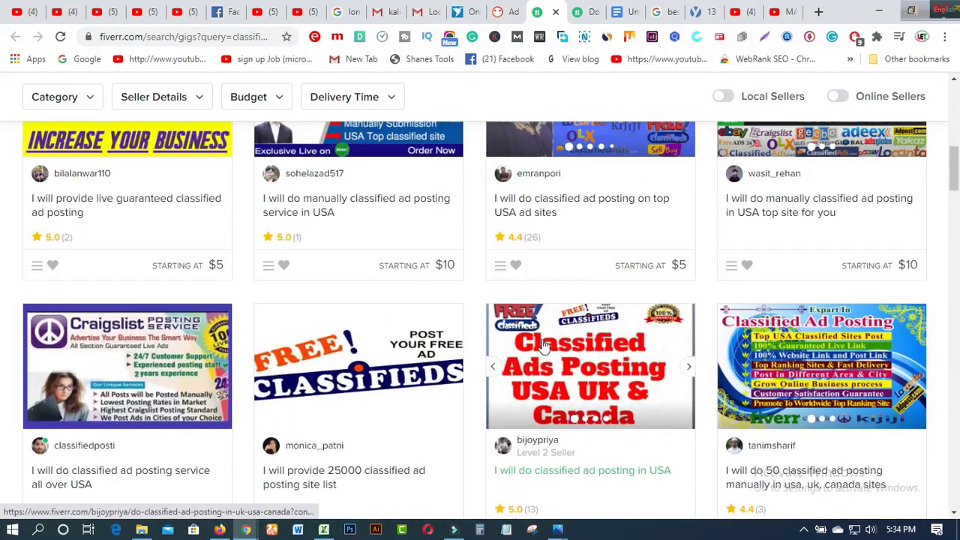
scroll(544, 346, "up", 4)
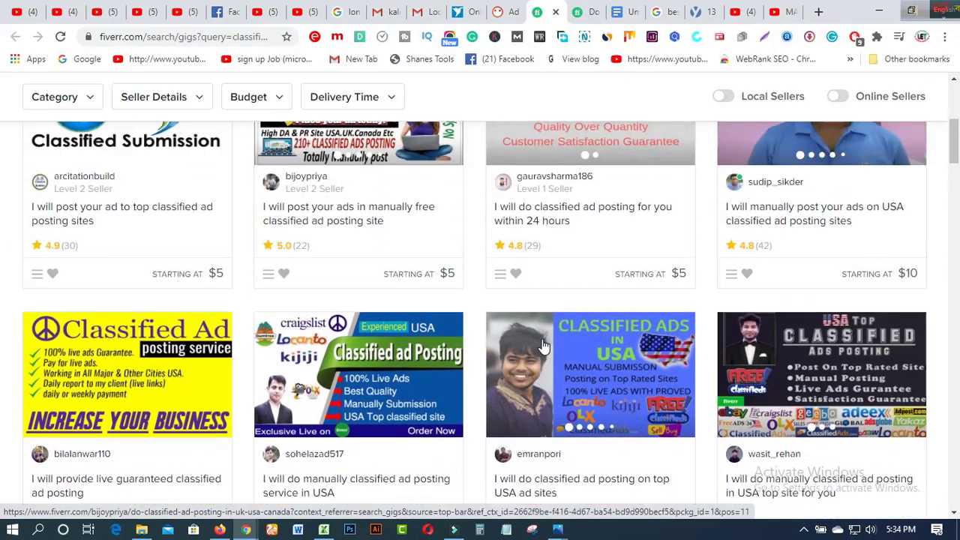
scroll(544, 346, "up", 4)
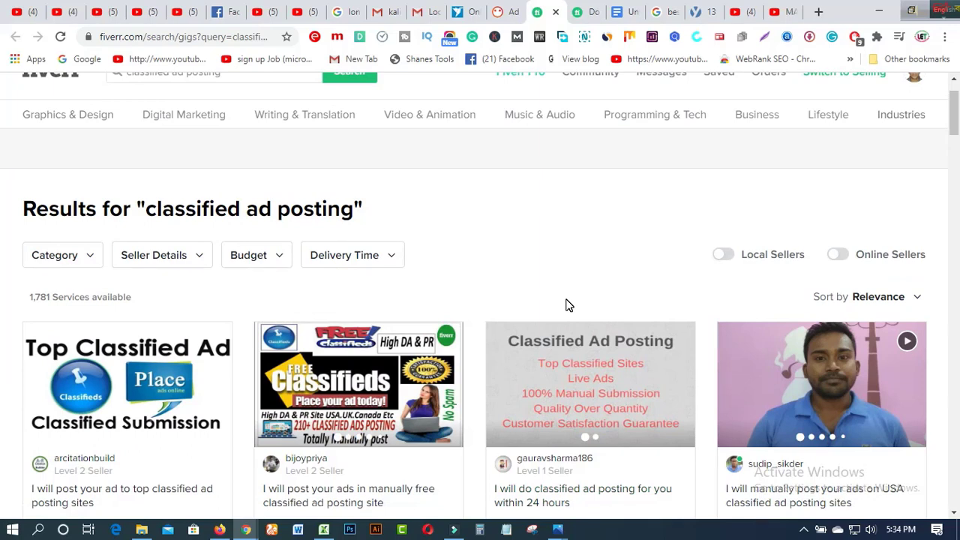
scroll(567, 305, "up", 1)
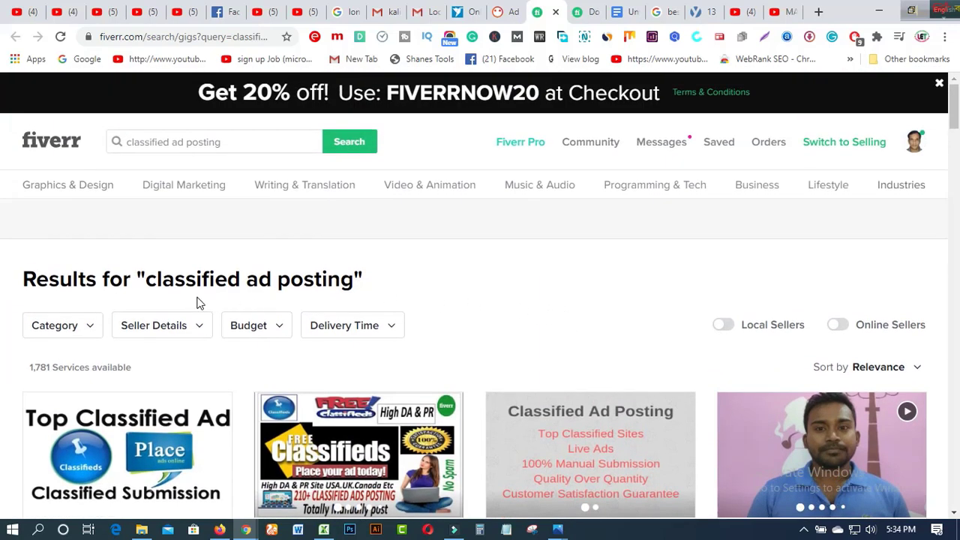
scroll(594, 297, "down", 2)
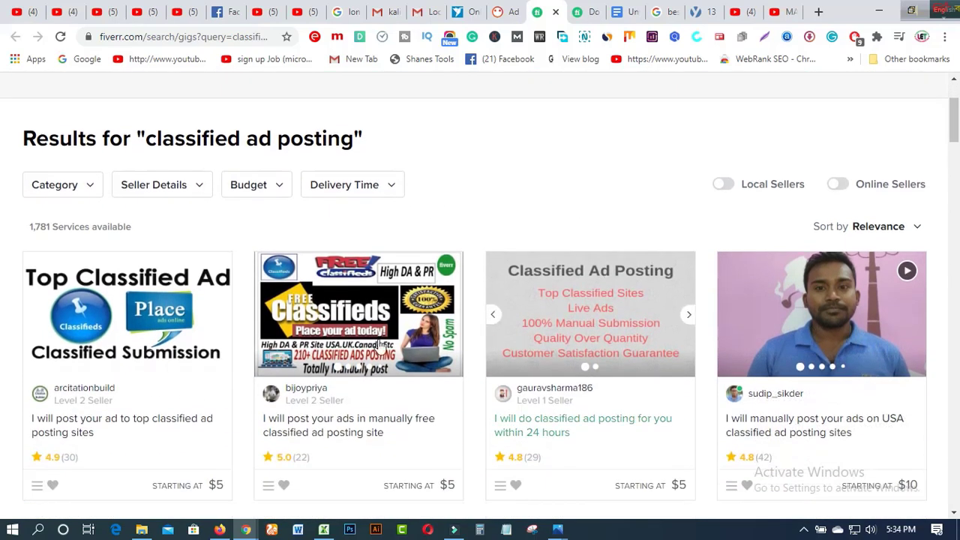
scroll(562, 355, "down", 2)
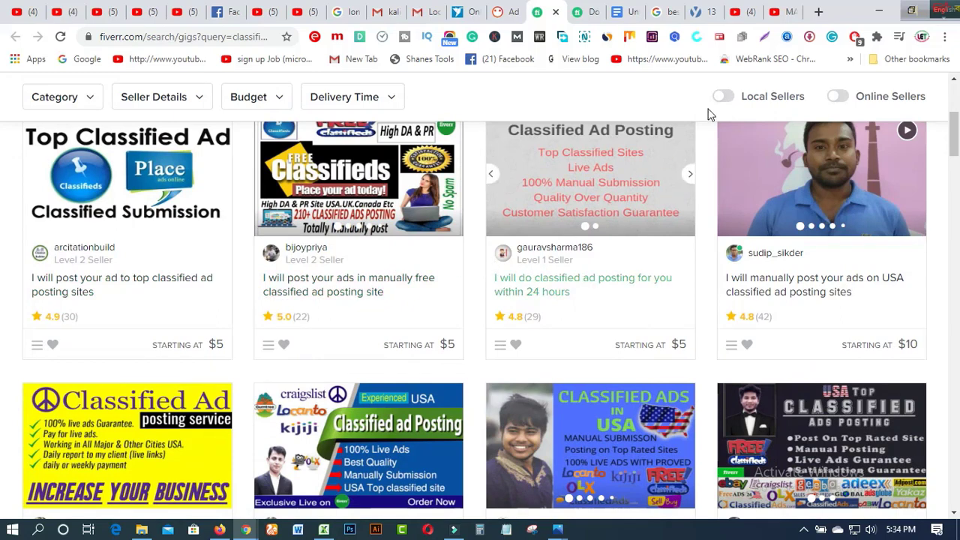
- Return to the learning & earning tube channel on YouTube and show its playlists, including FIVERR EARNING TUTORIALS
left_click(739, 12)
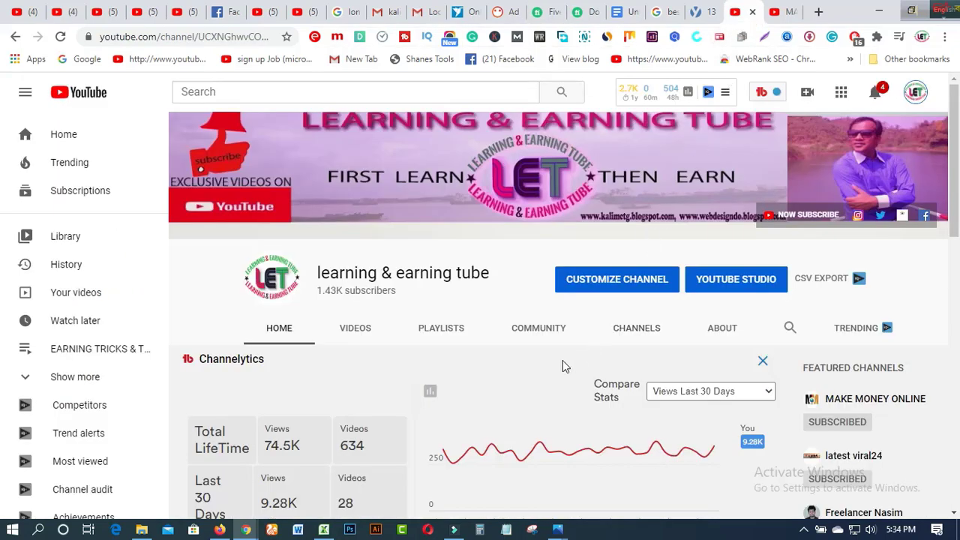
scroll(516, 385, "down", 4)
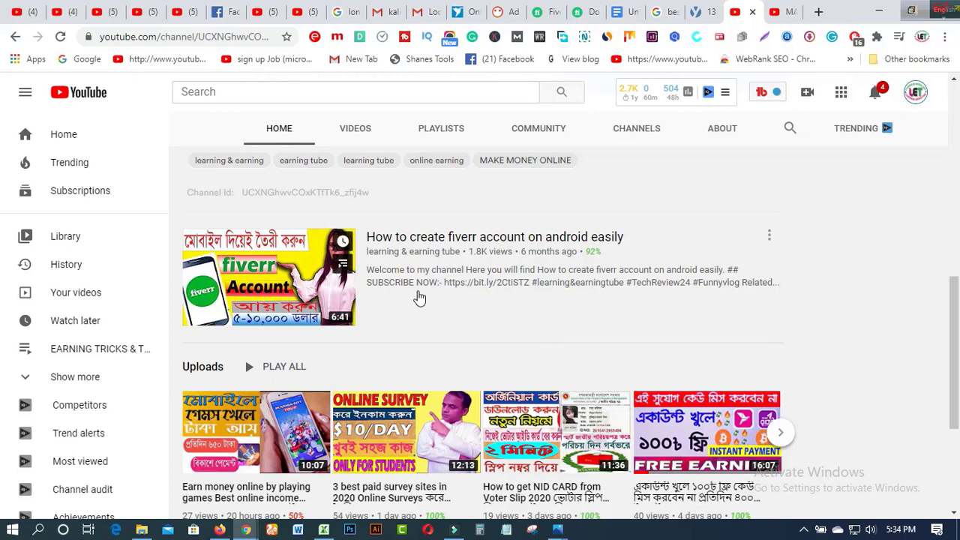
scroll(545, 319, "up", 3)
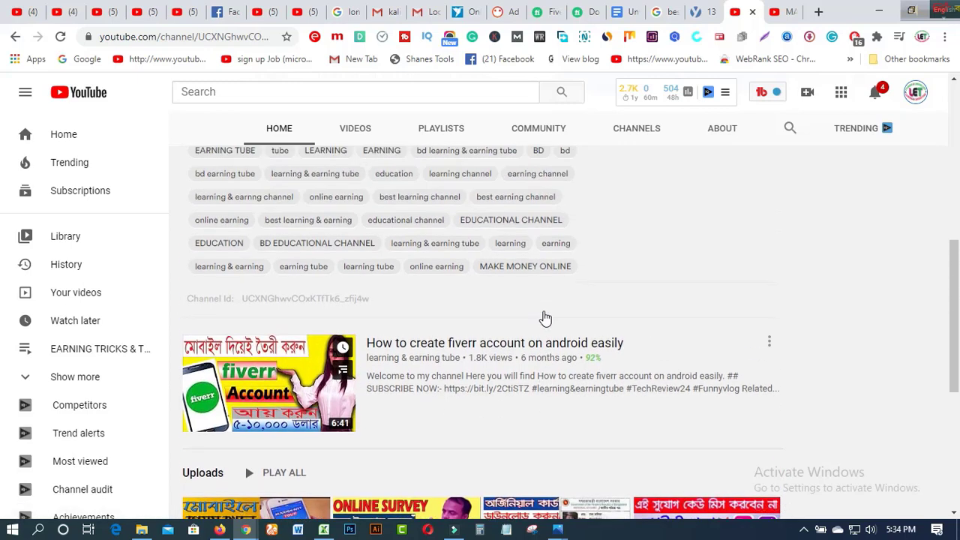
left_click(439, 131)
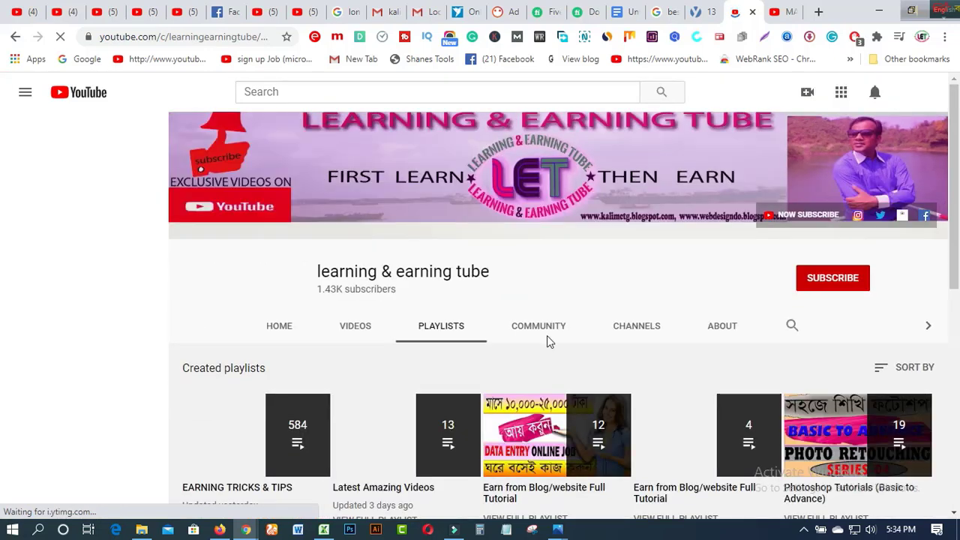
scroll(561, 421, "down", 3)
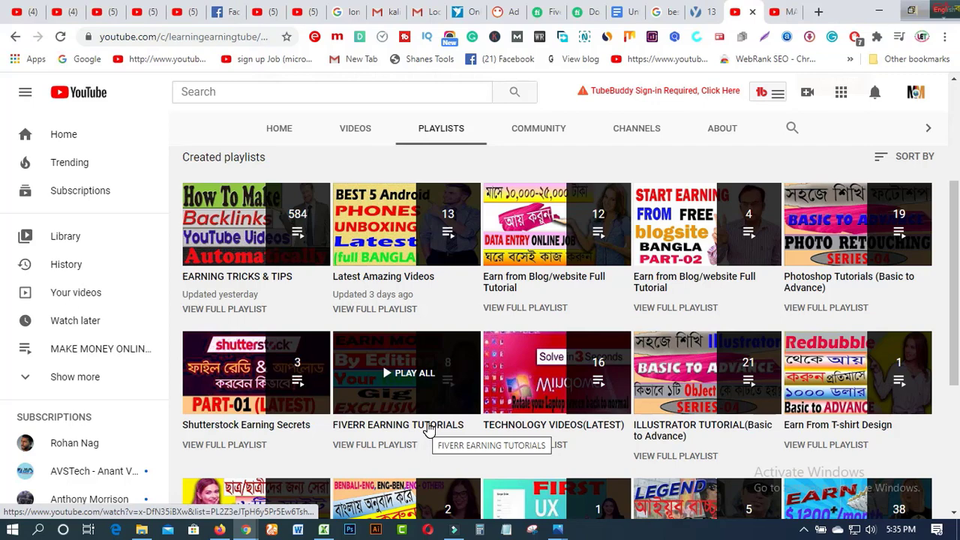
- View the open Fiverr gig for classified ad posting within 24 hours, and return to the first search results
left_click(590, 16)
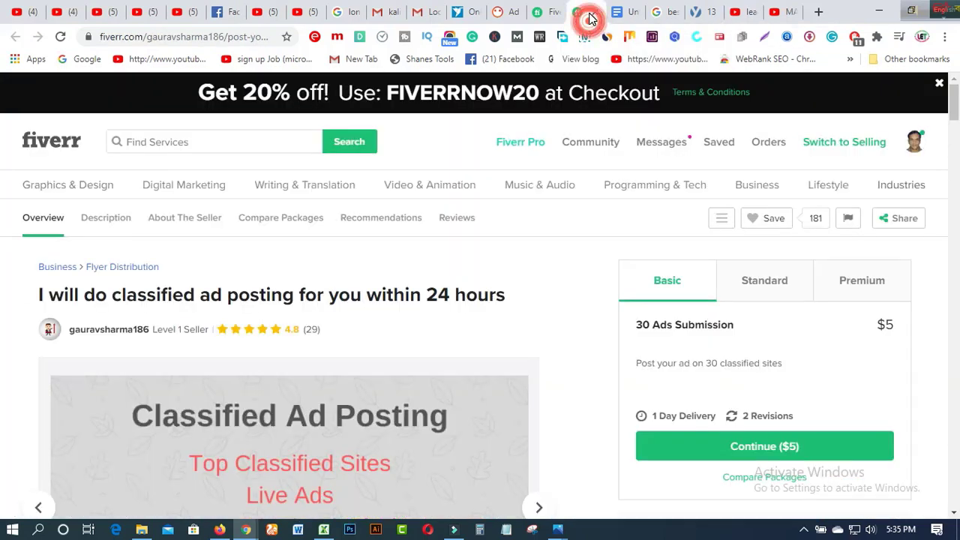
left_click(541, 17)
scroll(600, 343, "up", 3)
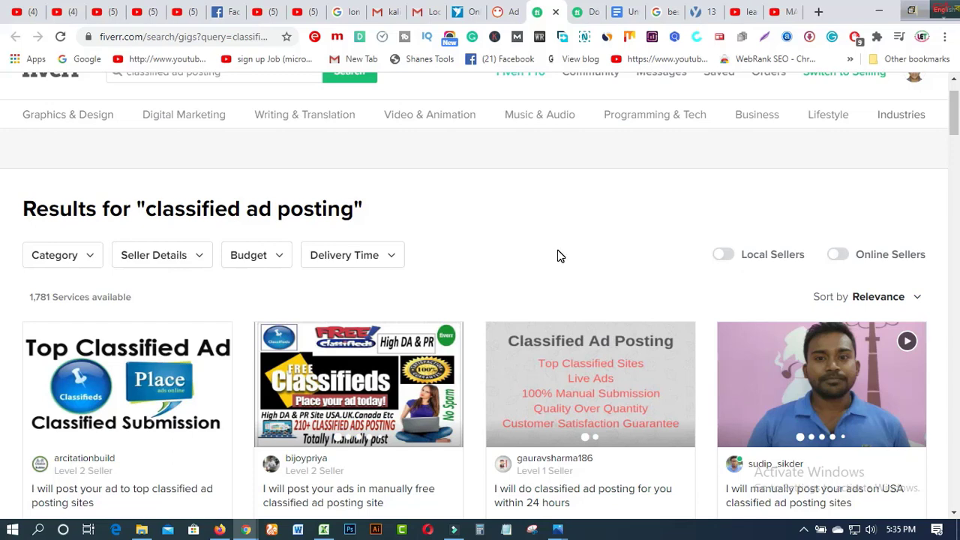
scroll(558, 256, "up", 1)
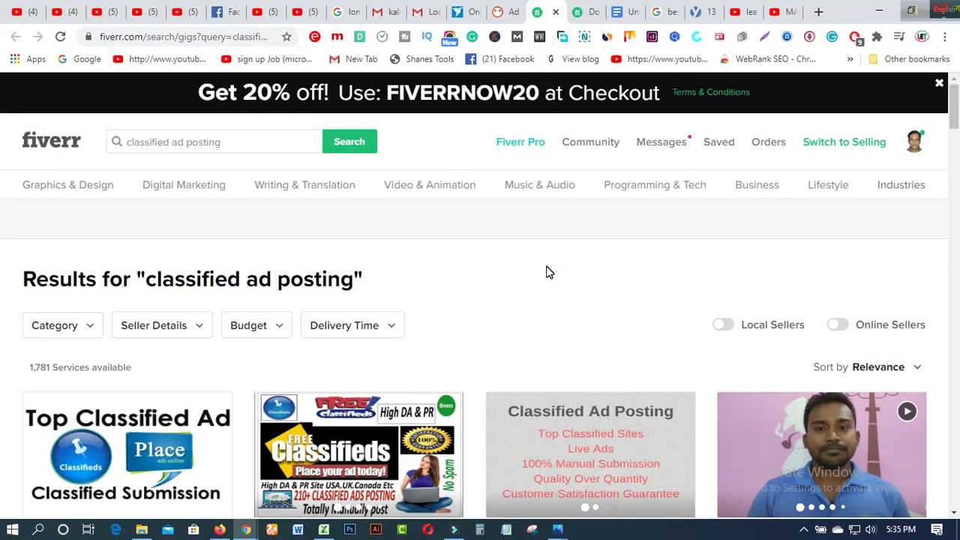
scroll(548, 272, "down", 2)
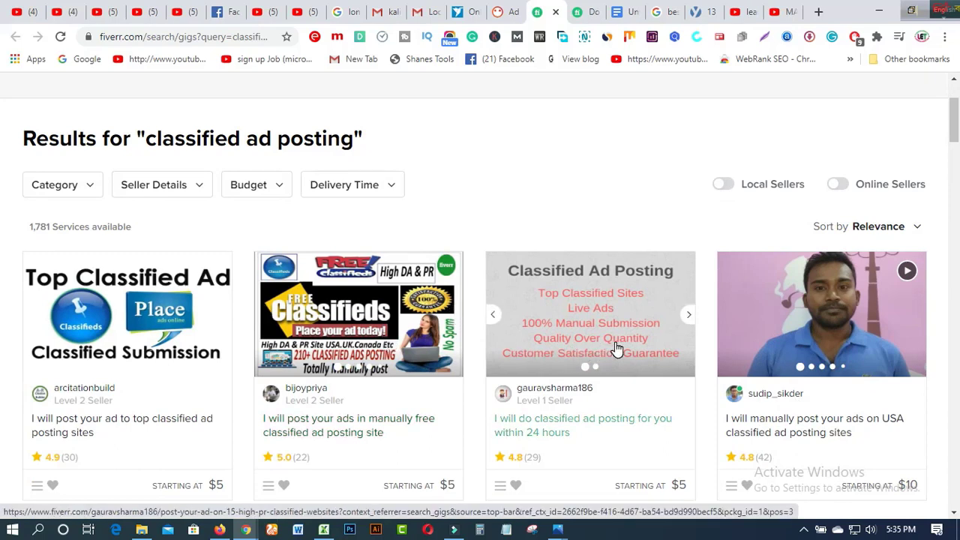
- Examine the Fiverr "classified ad posting" gigs with their starting prices and ratings, and return to the start of the results
scroll(615, 349, "down", 1)
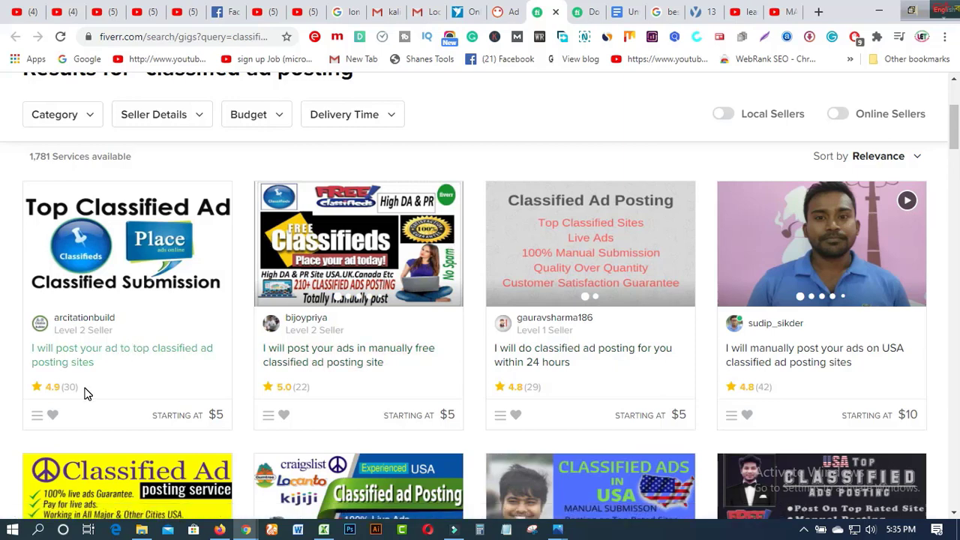
scroll(85, 393, "down", 1)
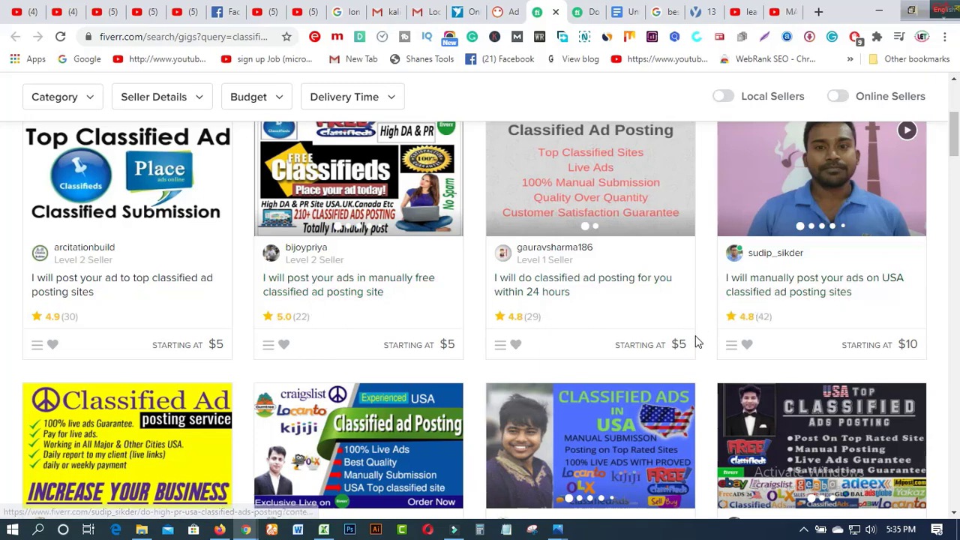
scroll(694, 341, "down", 2)
scroll(695, 345, "down", 1)
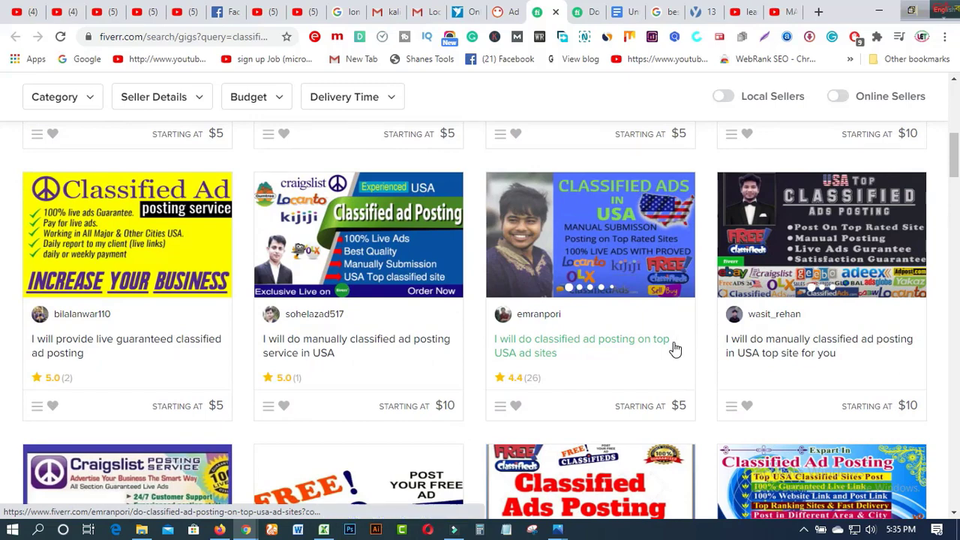
scroll(675, 349, "down", 3)
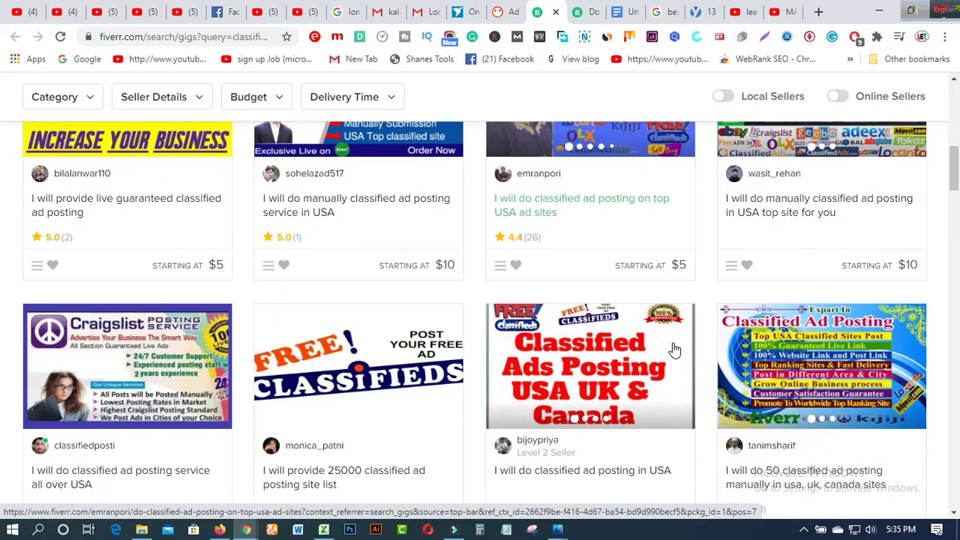
scroll(674, 351, "down", 3)
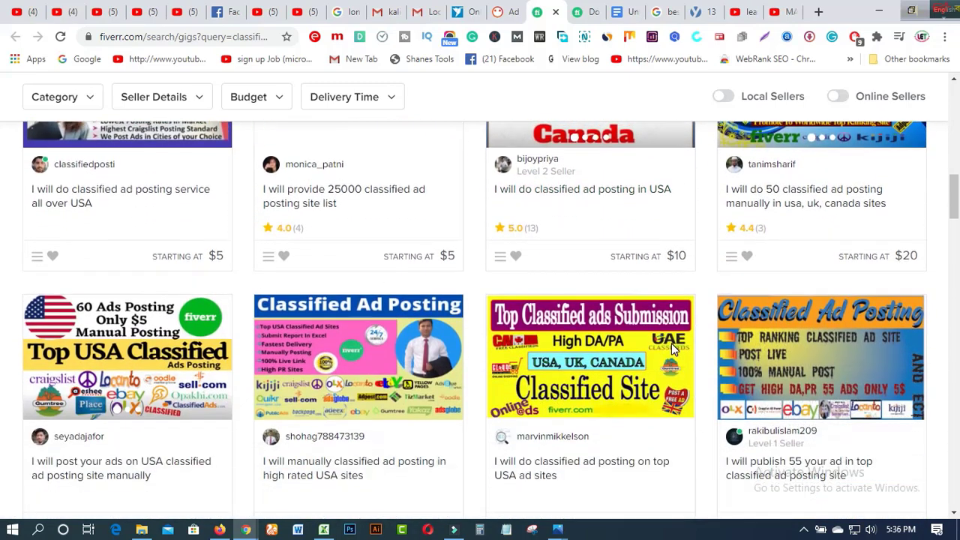
scroll(673, 351, "down", 3)
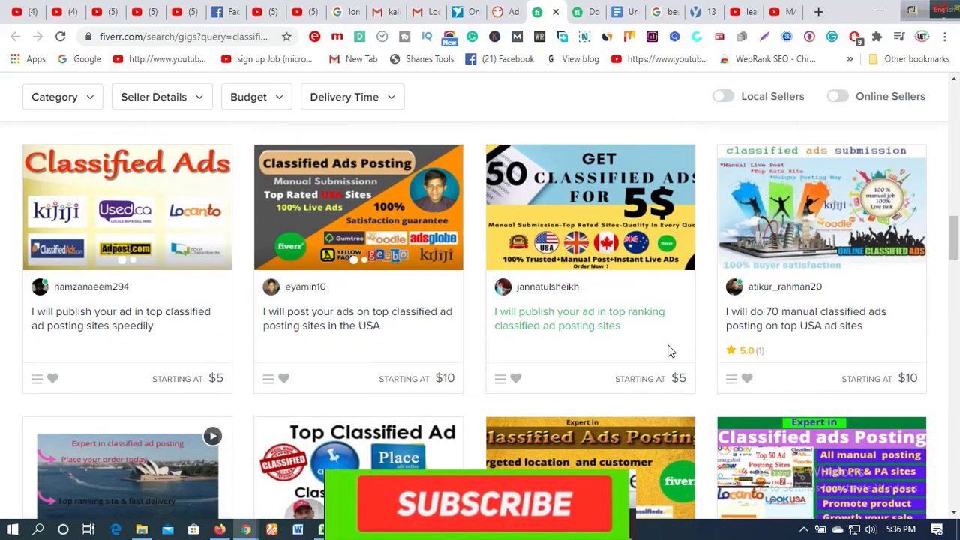
scroll(667, 345, "down", 2)
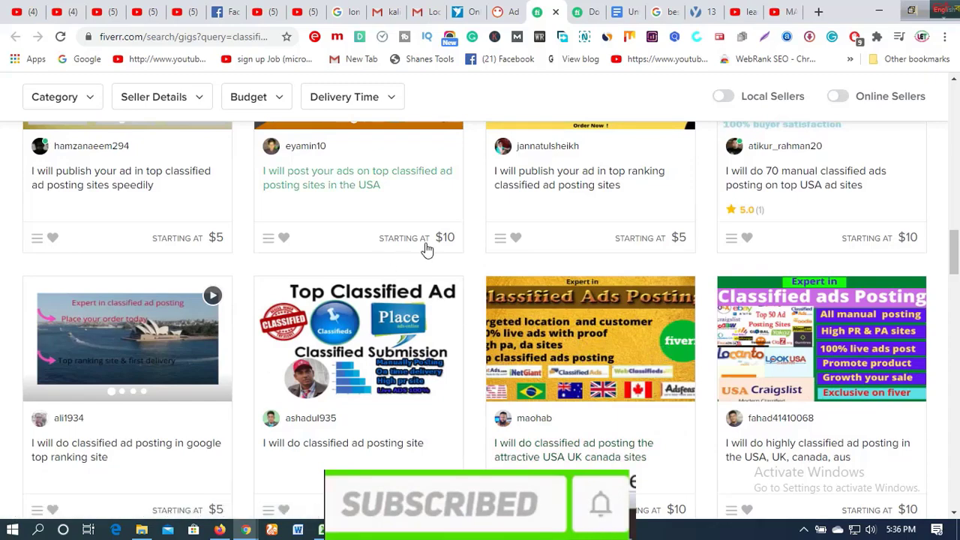
scroll(819, 268, "down", 4)
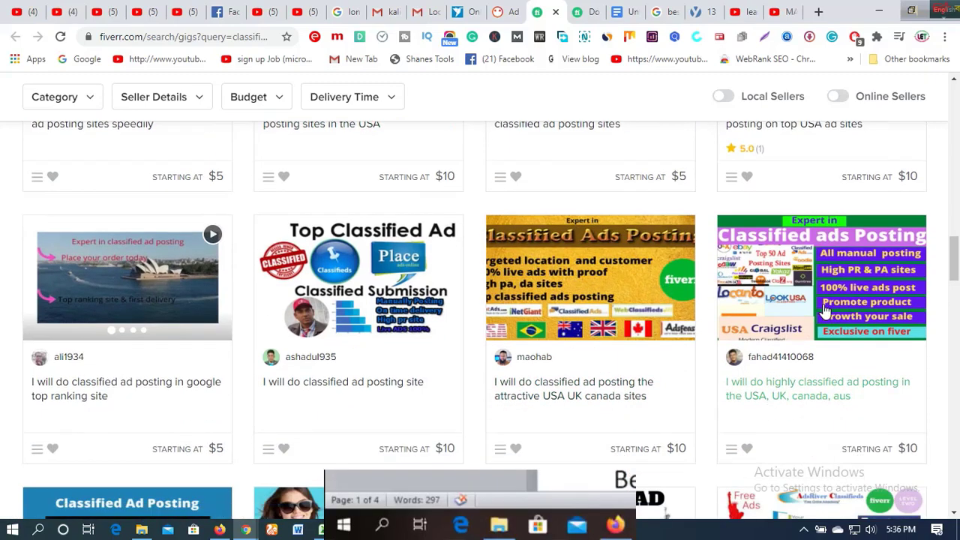
scroll(819, 315, "down", 5)
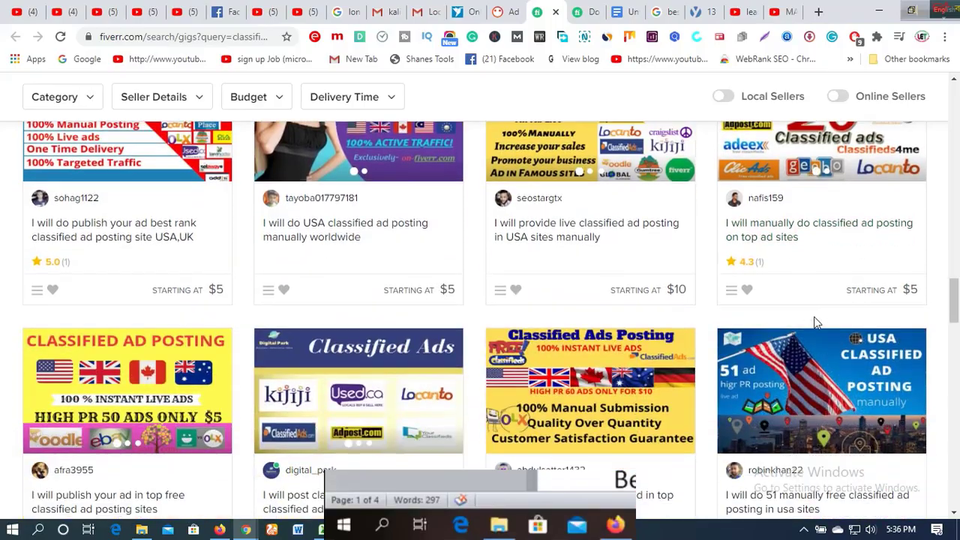
scroll(811, 326, "down", 2)
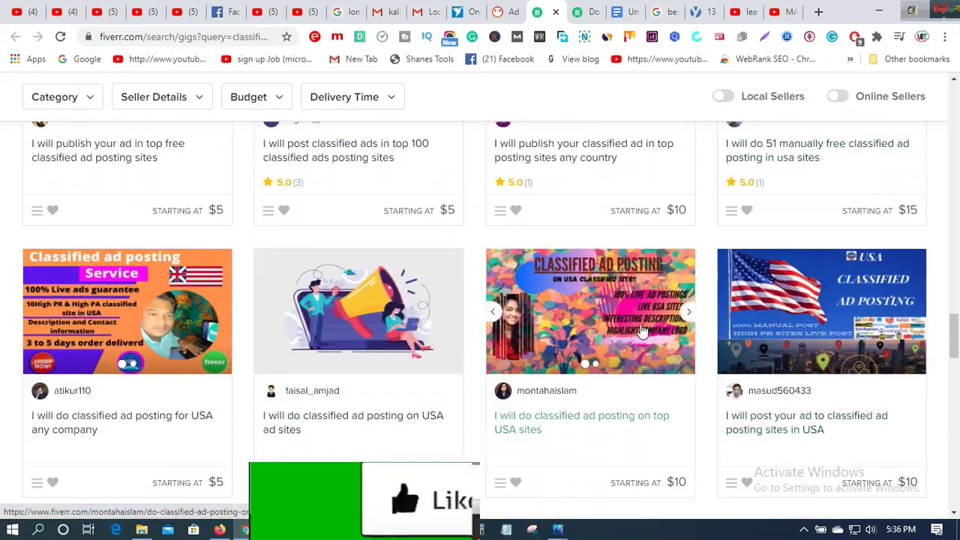
scroll(629, 333, "up", 9)
scroll(629, 332, "up", 10)
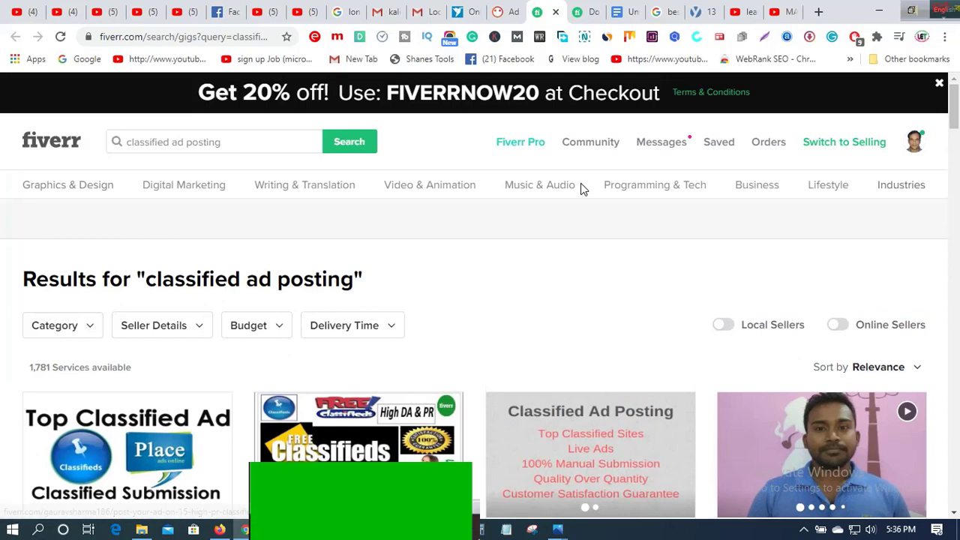
- Switch to the open gig for classified ad posting within 24 hours and compare its Basic, Standard and Premium packages, ending on Basic
left_click(586, 16)
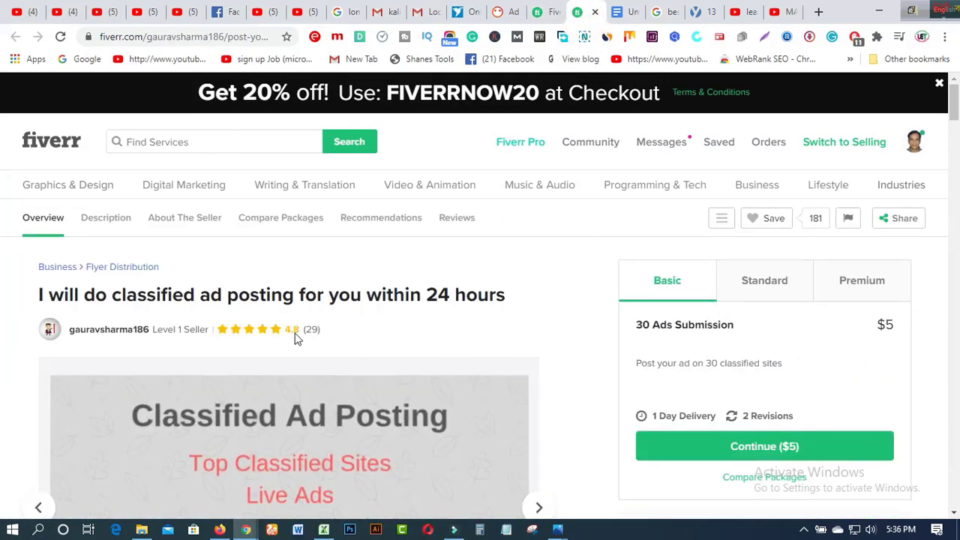
mouse_move(162, 330)
scroll(522, 330, "down", 3)
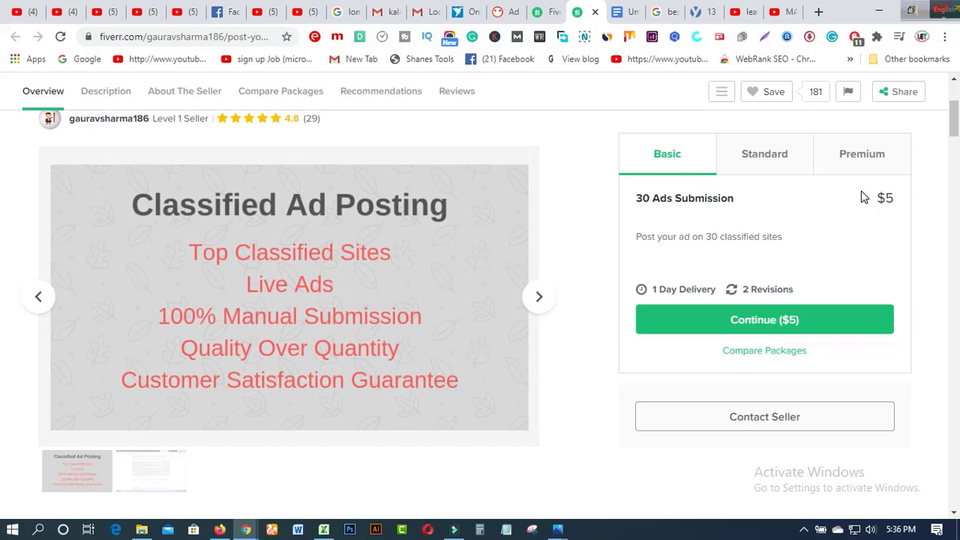
left_click(777, 160)
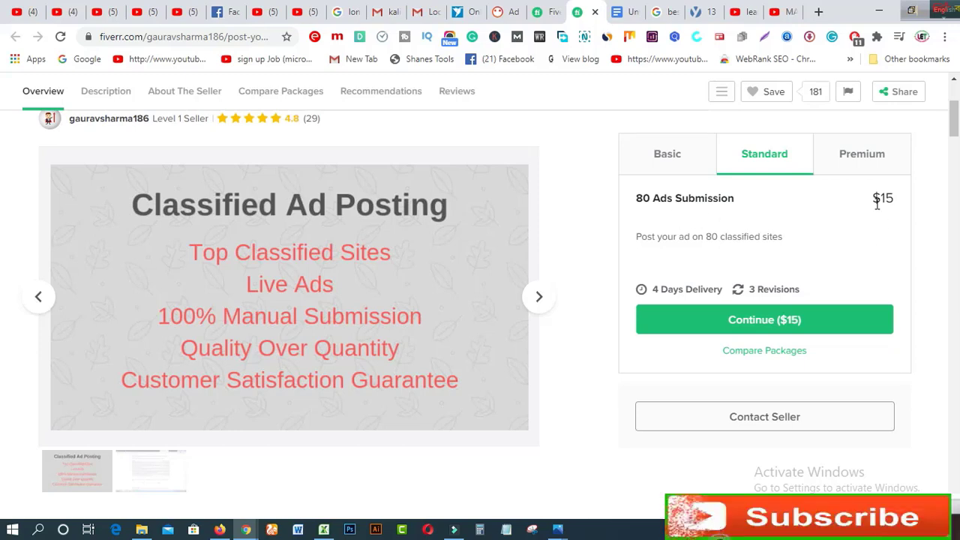
left_click(858, 162)
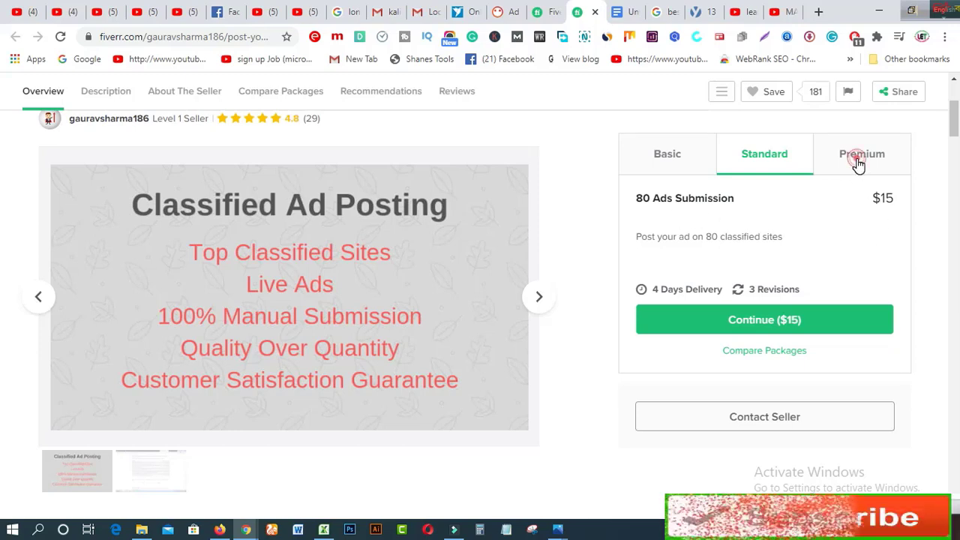
left_click_drag(868, 199, 898, 205)
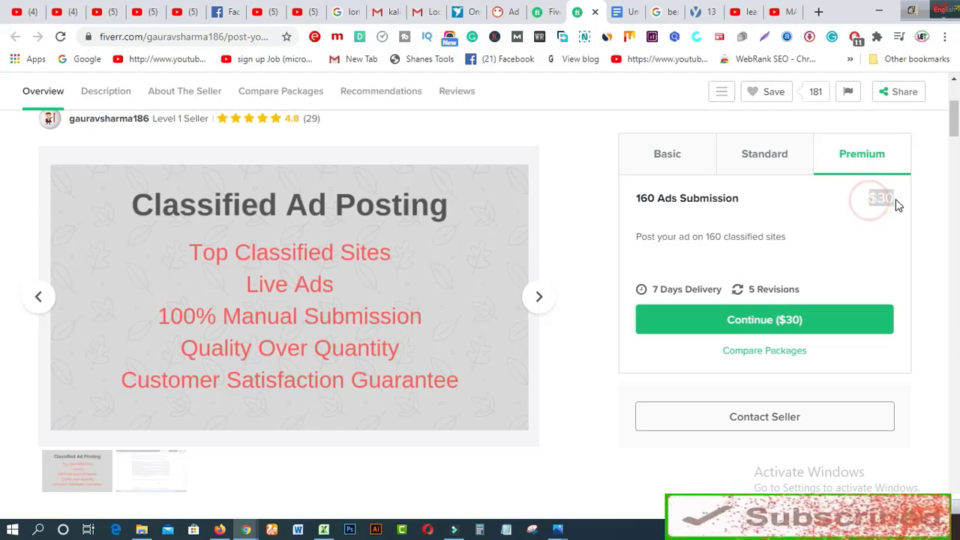
left_click(874, 199)
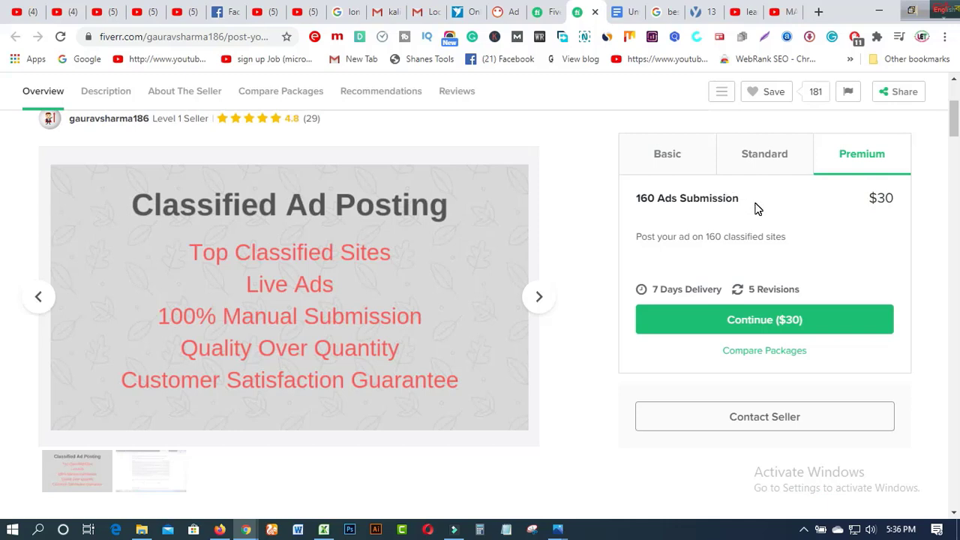
left_click(673, 158)
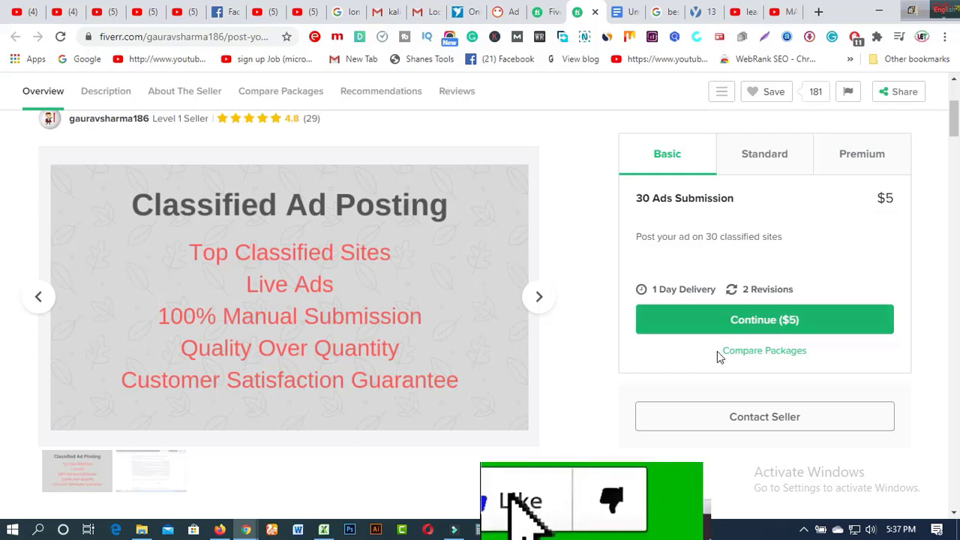
- Read the gig's "About This Gig" description and return to the gig title
scroll(607, 410, "down", 3)
scroll(495, 409, "down", 2)
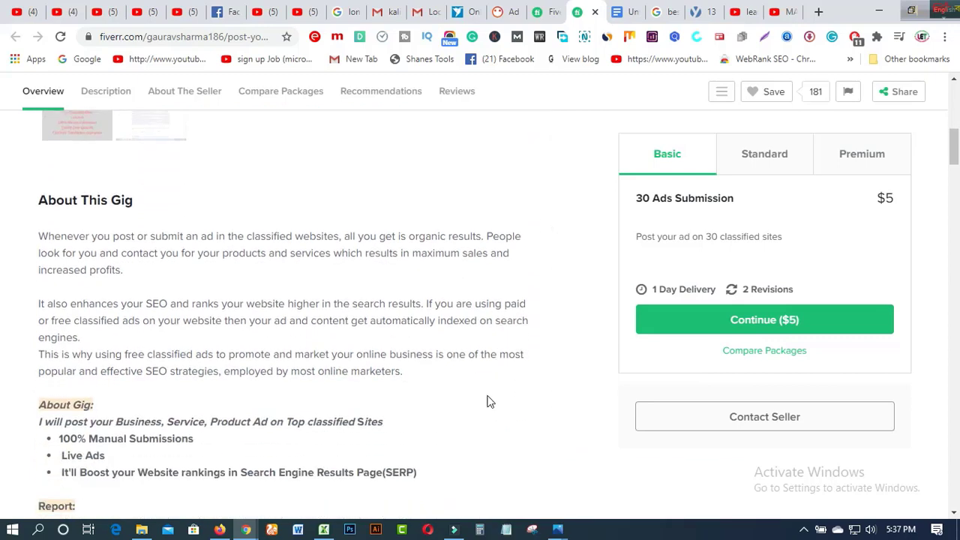
scroll(255, 320, "down", 2)
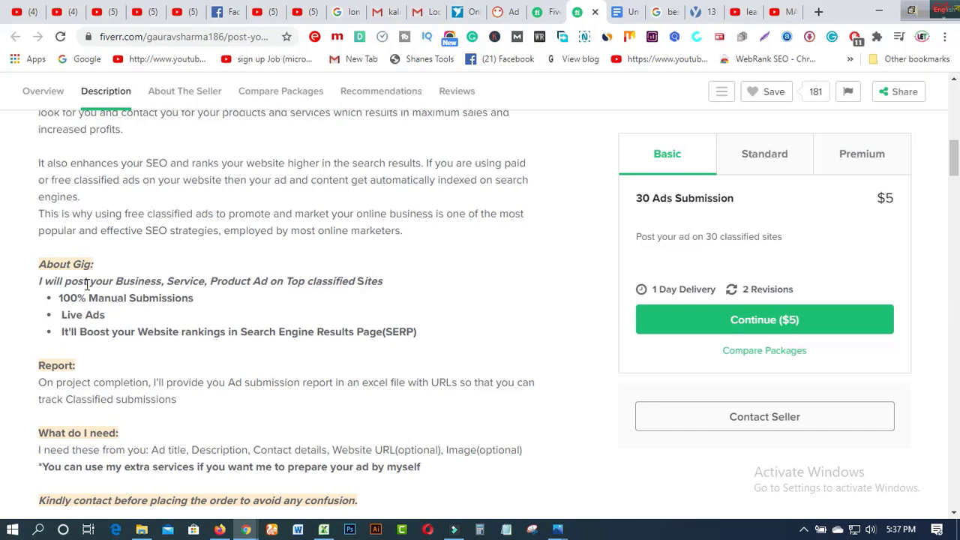
scroll(358, 351, "up", 3)
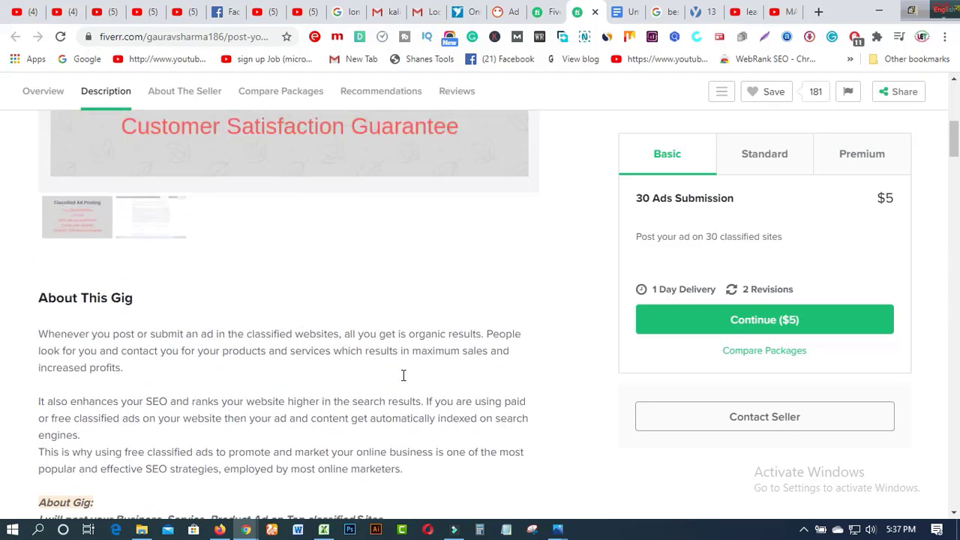
scroll(439, 371, "up", 5)
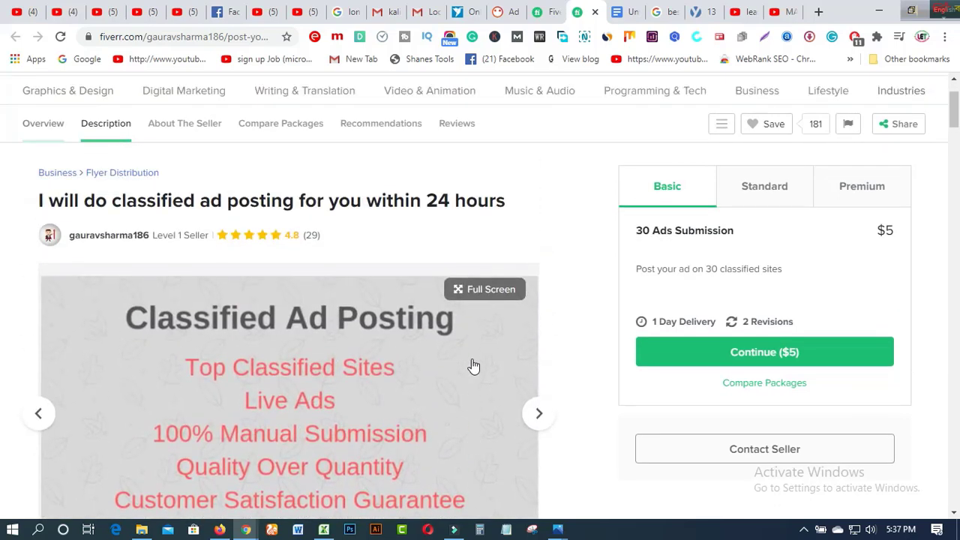
scroll(473, 365, "up", 2)
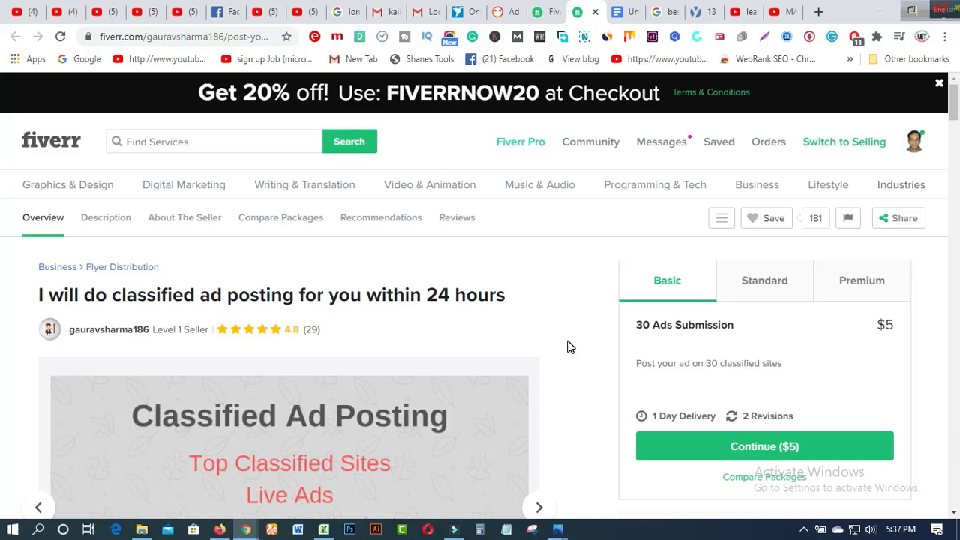
- Examine the gig page from its description through the seller profile to the start of Compare Packages, and return to the page's beginning
scroll(568, 346, "down", 3)
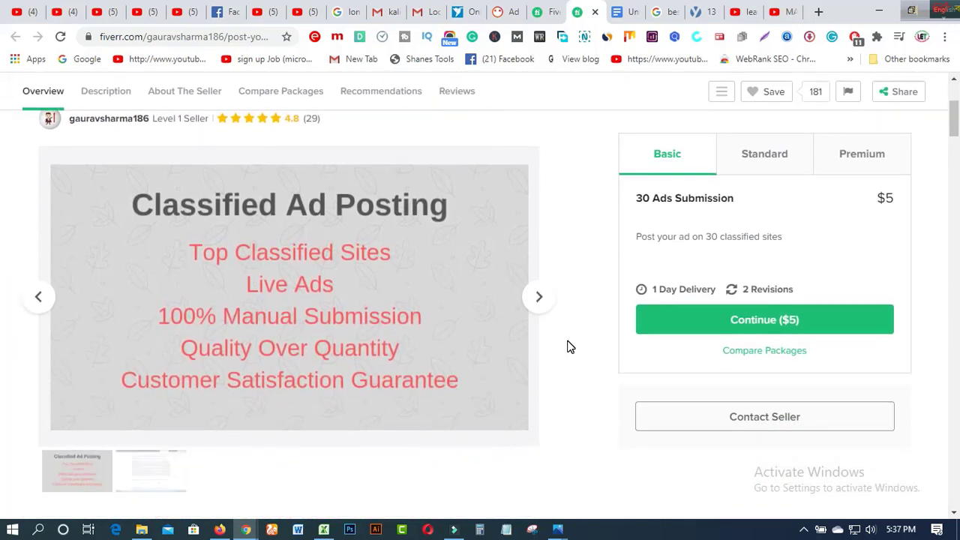
scroll(568, 347, "down", 4)
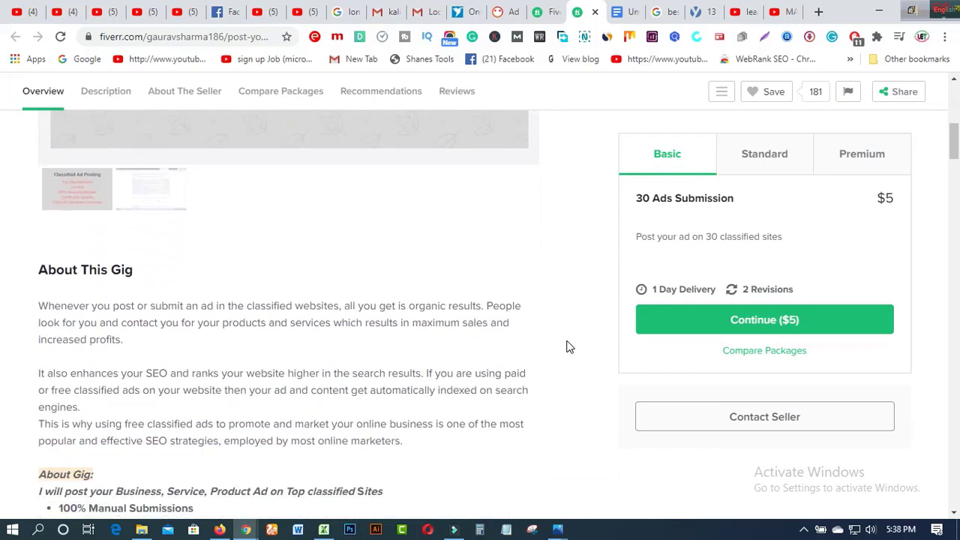
scroll(568, 346, "down", 5)
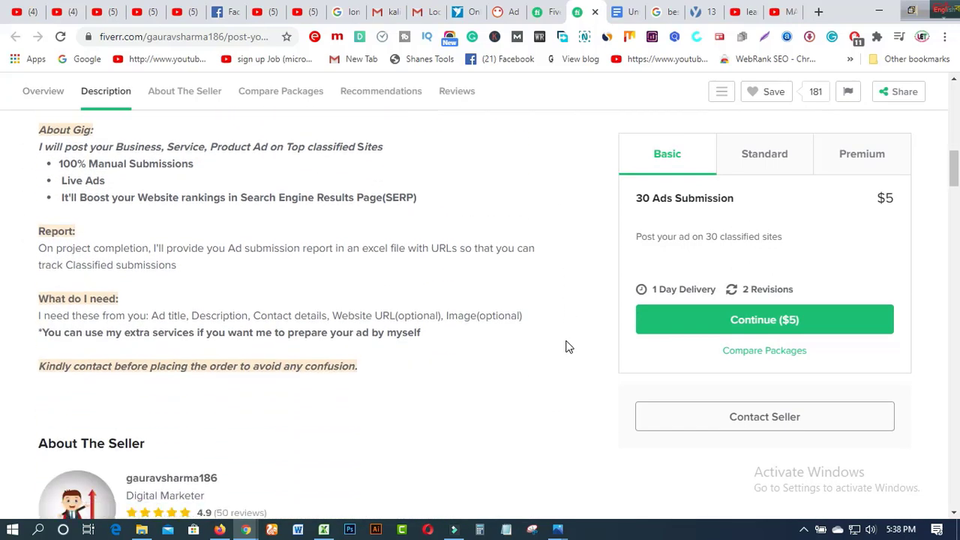
scroll(568, 346, "down", 5)
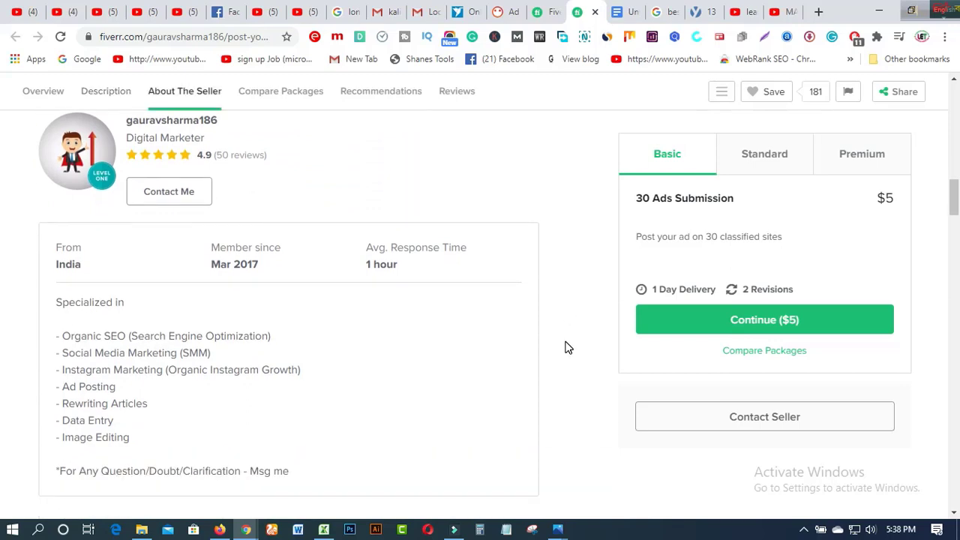
scroll(568, 347, "down", 3)
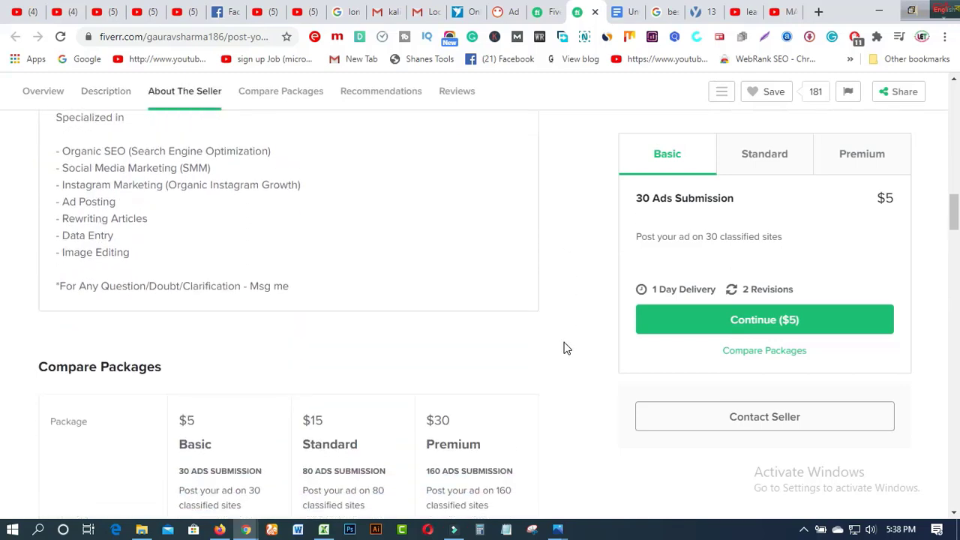
scroll(568, 349, "up", 8)
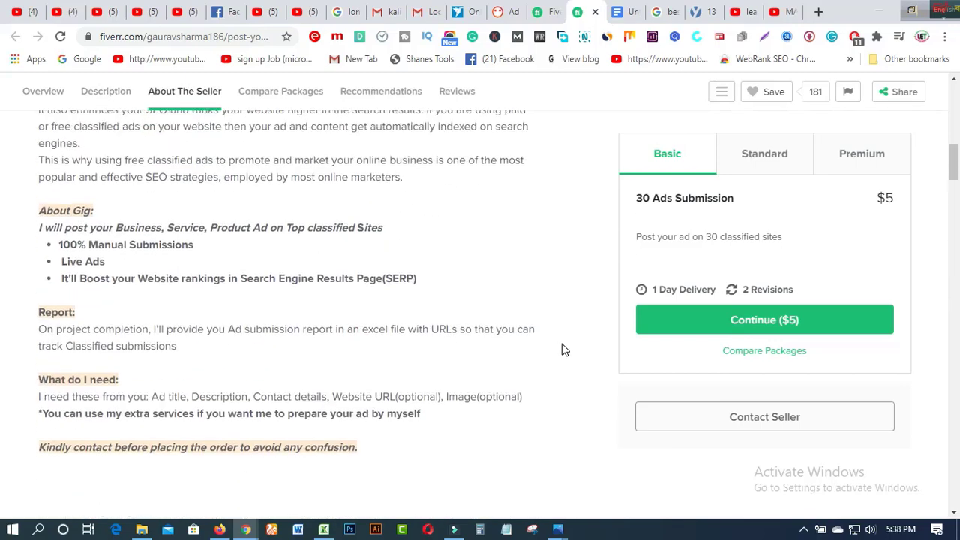
scroll(564, 350, "up", 4)
scroll(564, 350, "up", 5)
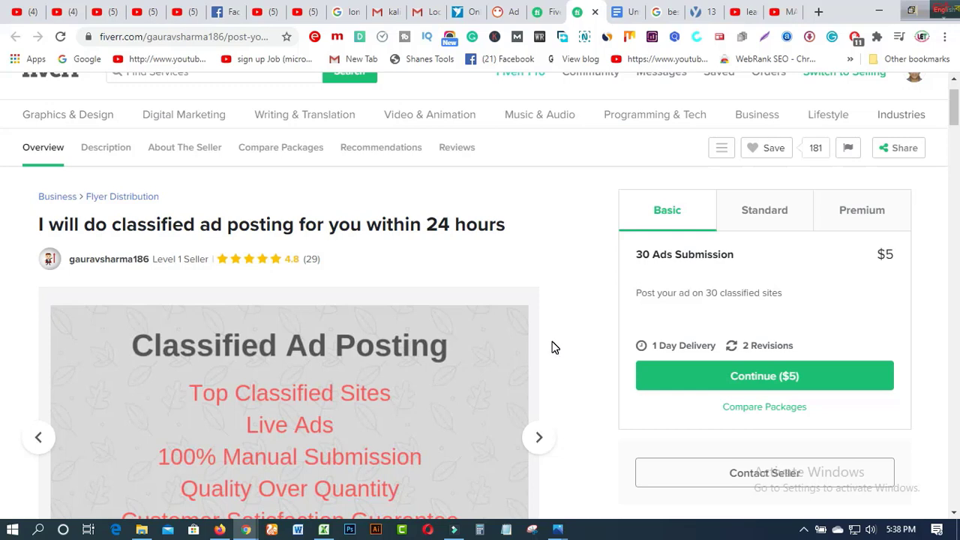
scroll(797, 298, "up", 1)
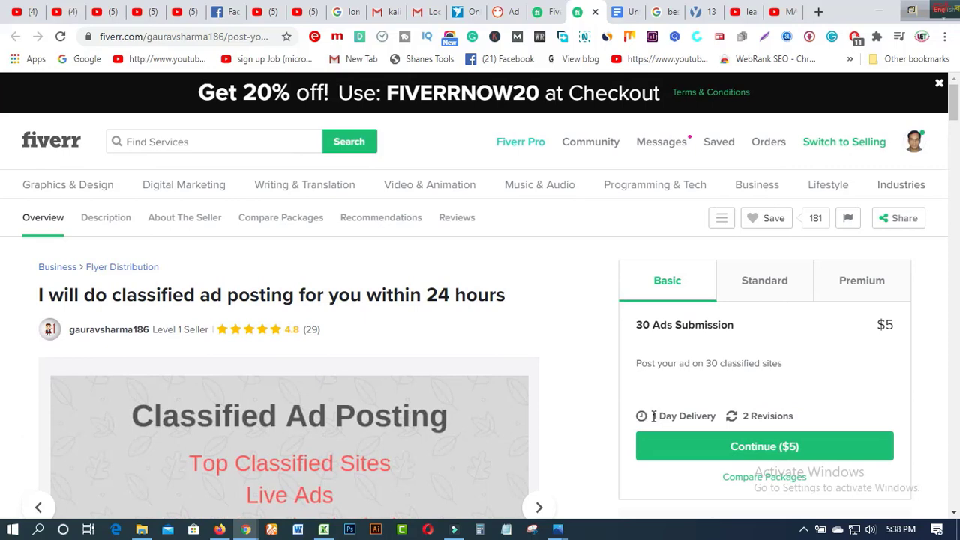
- Highlight the Basic package's delivery time and review the gig from its description to the seller profile, ending back at "About This Gig"
left_click_drag(653, 417, 715, 418)
mouse_move(658, 422)
left_mouse_down()
mouse_move(695, 416)
mouse_move(657, 419)
left_mouse_up()
scroll(675, 409, "down", 4)
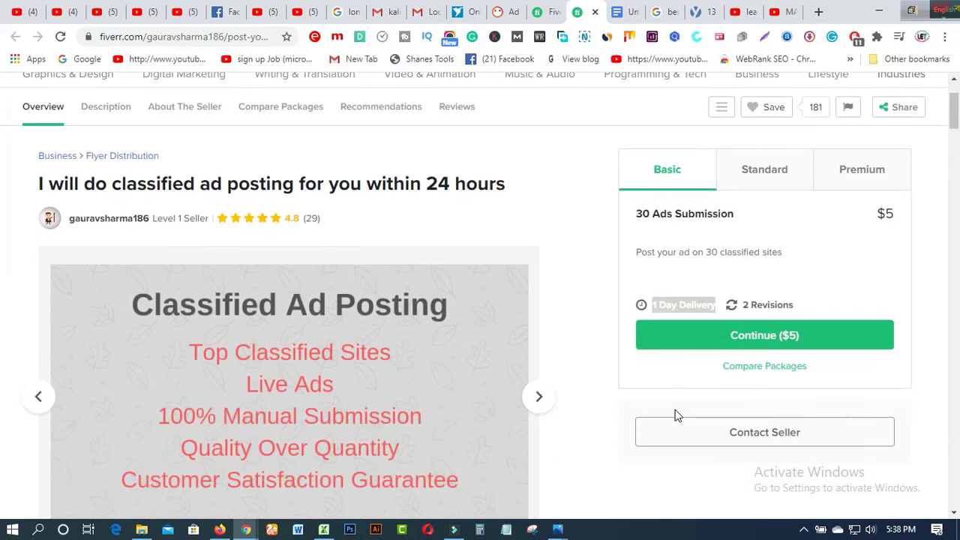
scroll(572, 373, "down", 4)
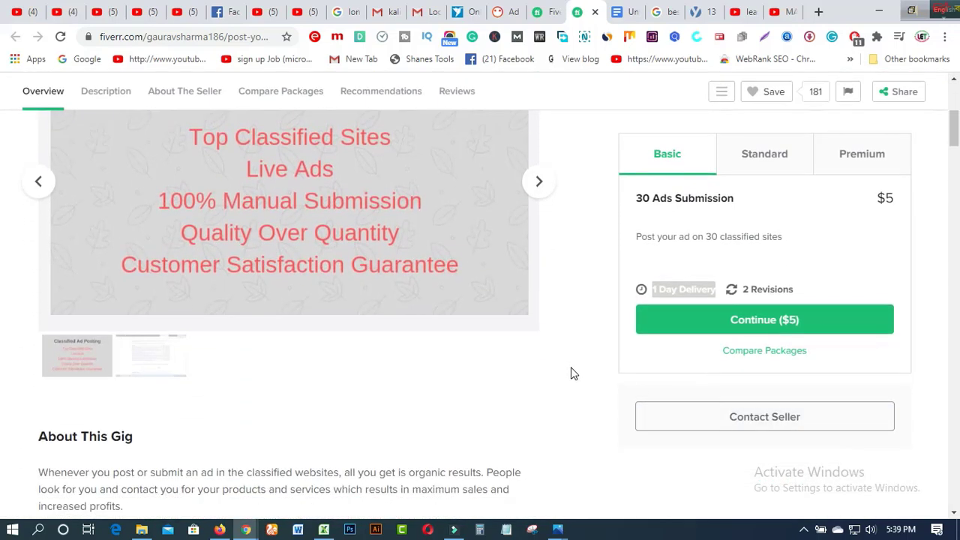
scroll(572, 373, "down", 2)
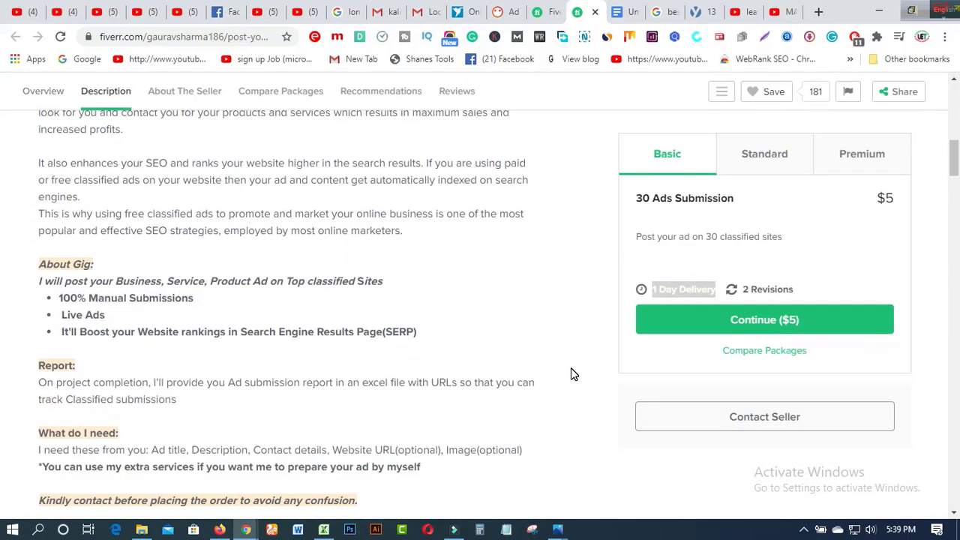
scroll(571, 370, "down", 7)
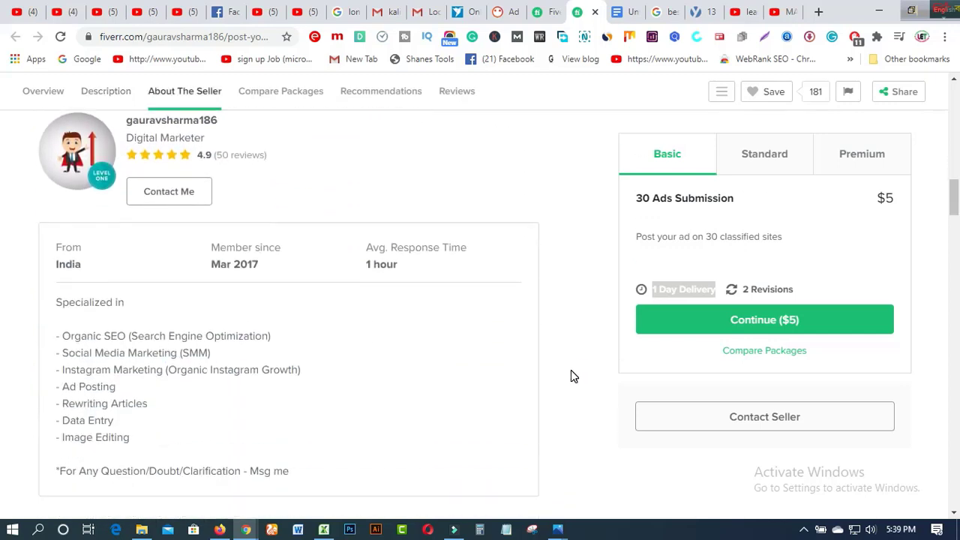
scroll(571, 370, "up", 4)
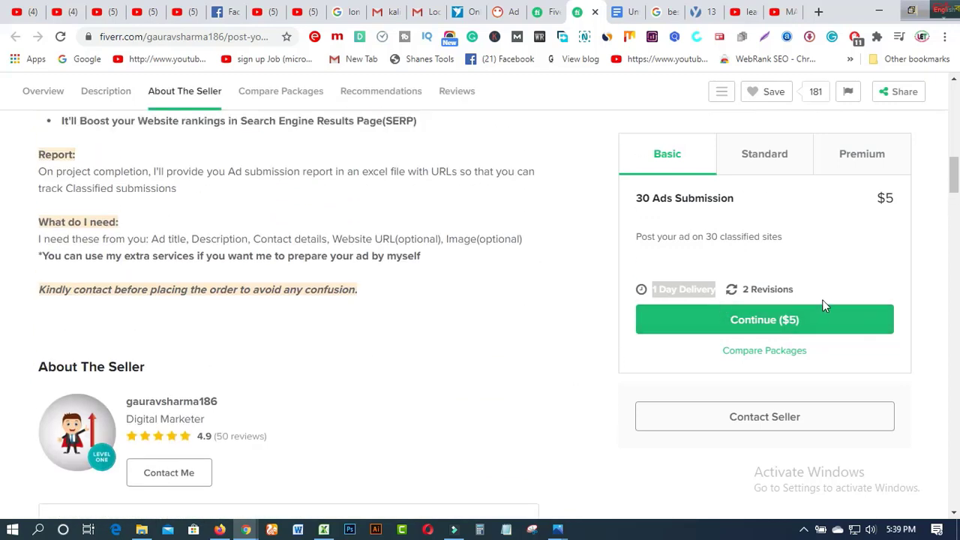
scroll(824, 303, "up", 6)
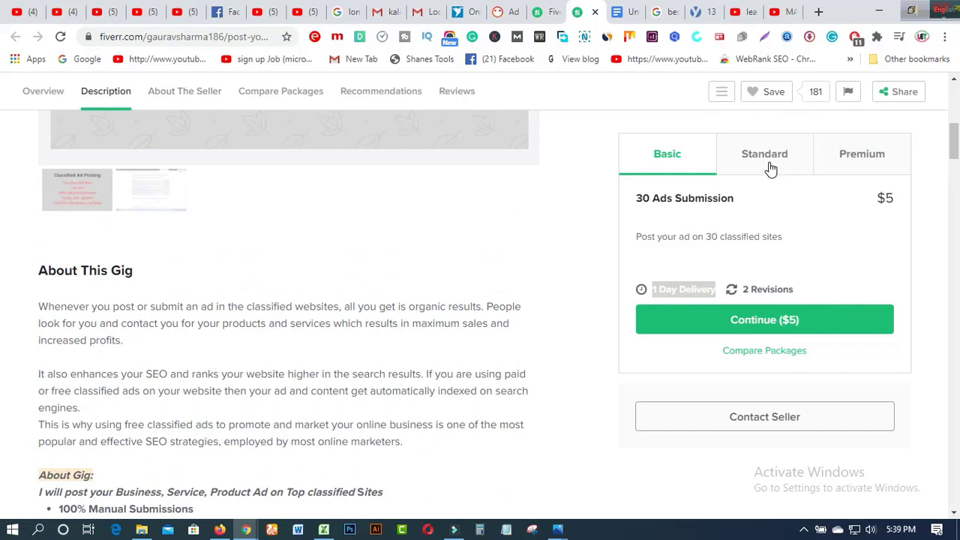
- View the gig's Standard and Premium packages and return to the gig title
left_click(771, 159)
left_click(869, 157)
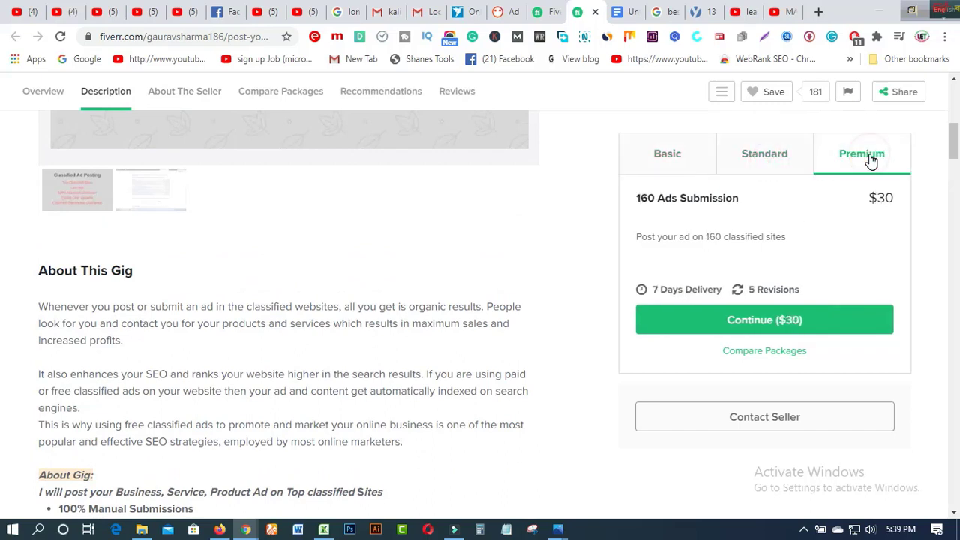
scroll(622, 375, "up", 3)
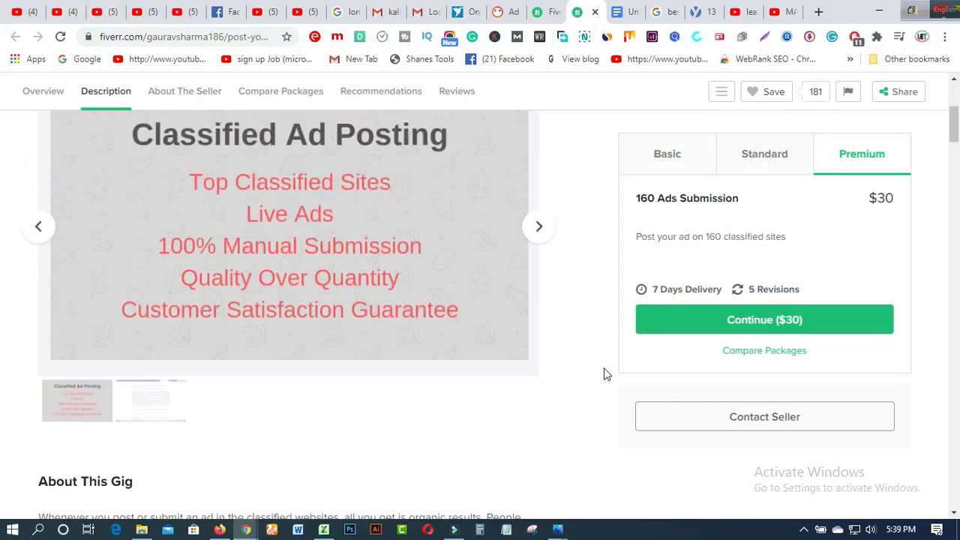
scroll(605, 374, "up", 2)
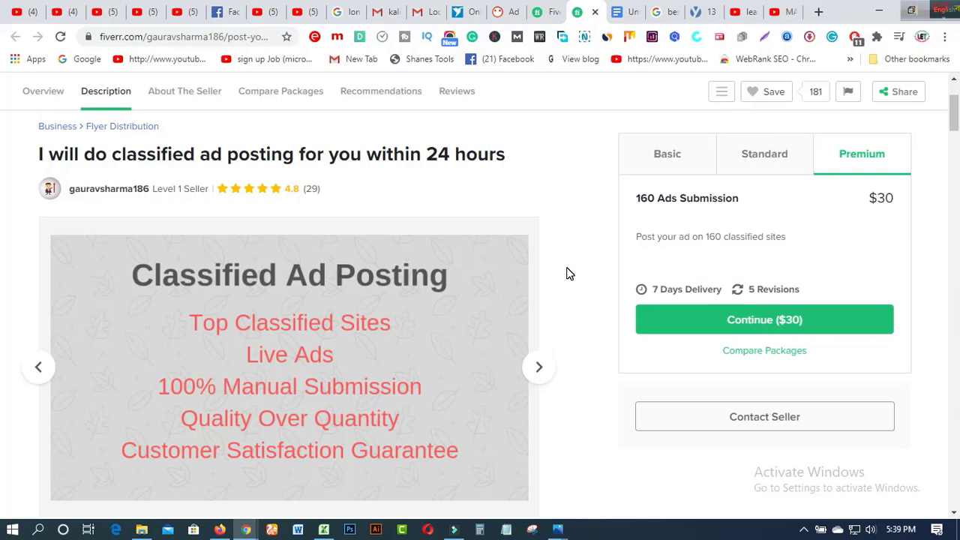
- Switch to the open Google Docs document and view the beginning of its "Company Details" list
left_click(633, 17)
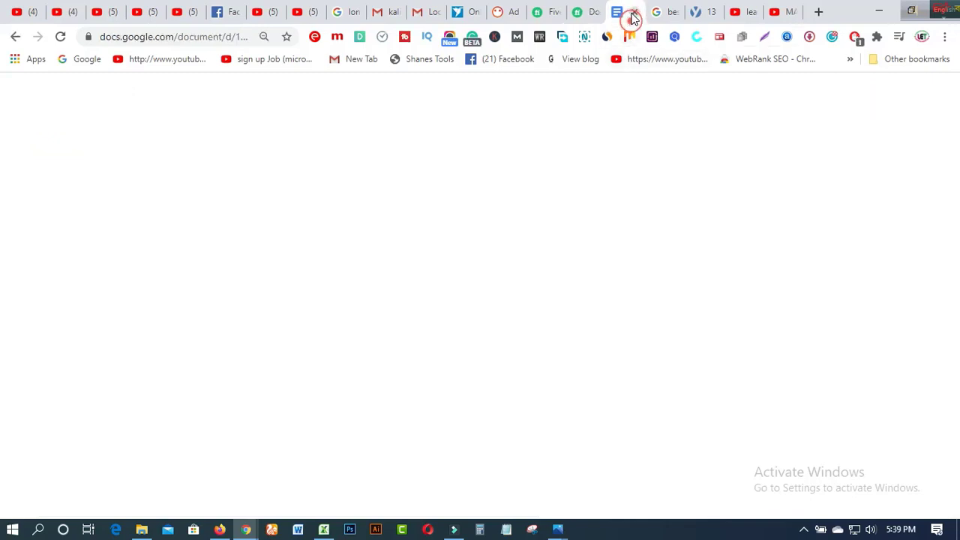
scroll(672, 341, "up", 2)
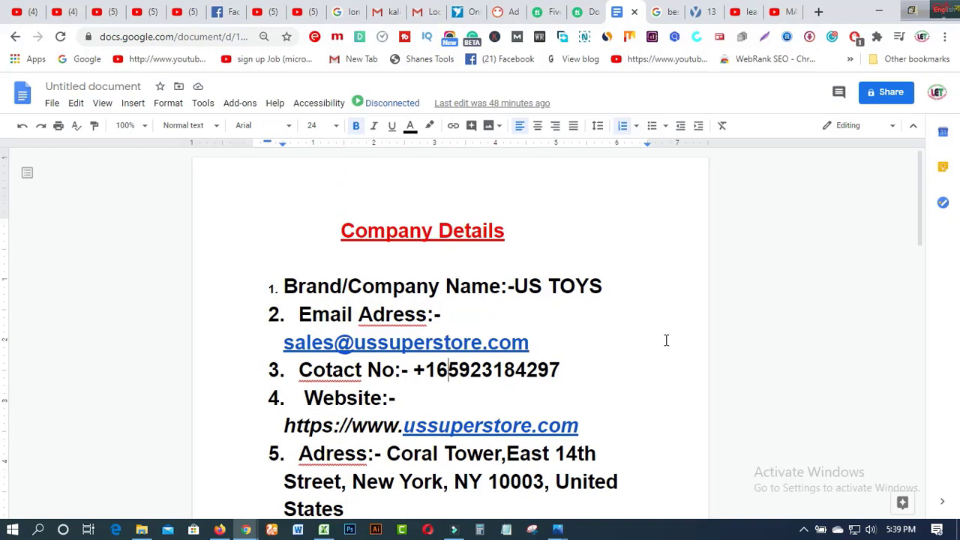
scroll(666, 340, "down", 1)
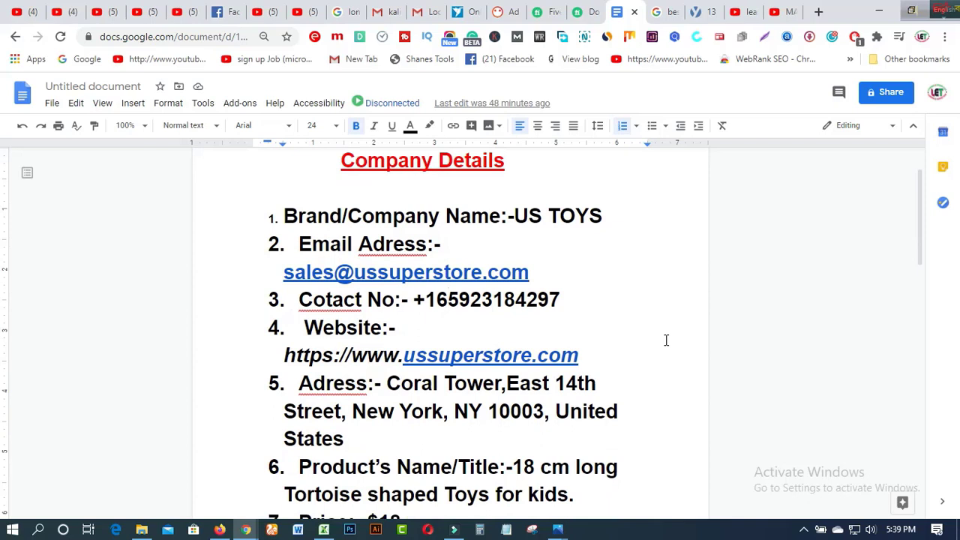
scroll(667, 341, "up", 1)
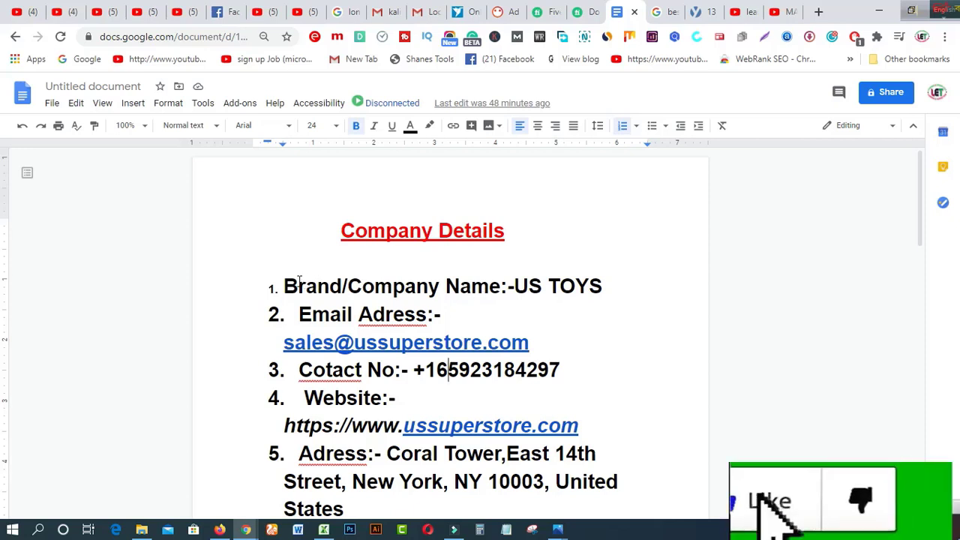
- Highlight the brand name US TOYS and read the company and product details through the frequently asked questions, returning to the list's start
left_click_drag(510, 286, 606, 285)
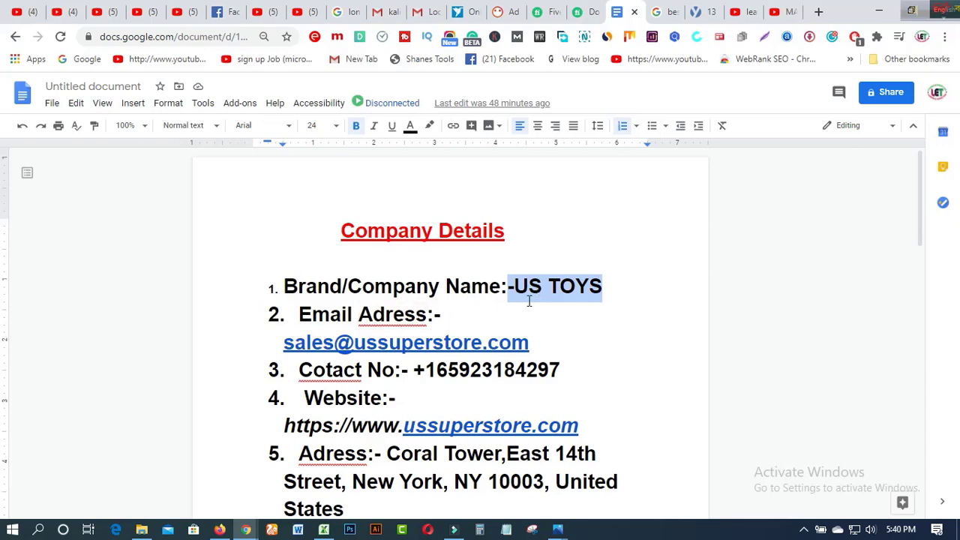
scroll(461, 320, "down", 1)
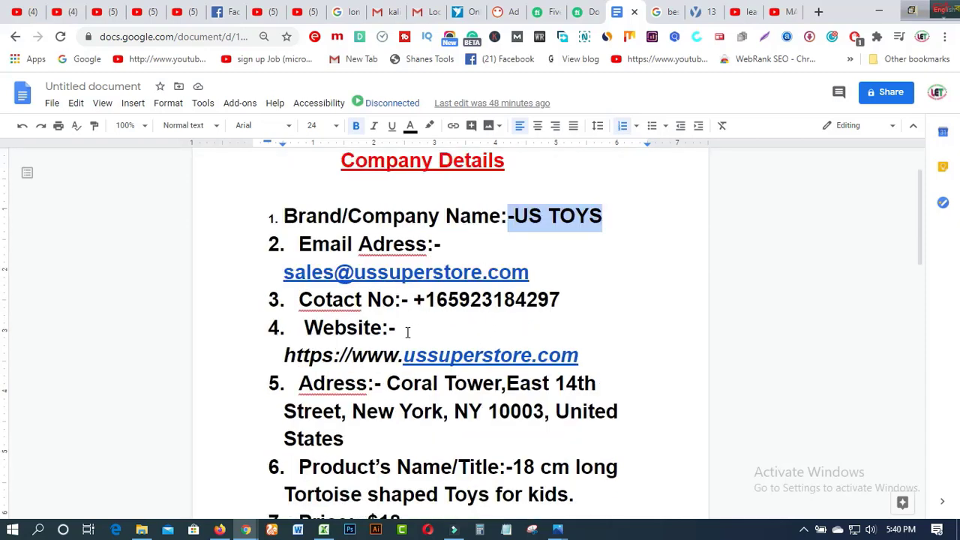
scroll(430, 324, "down", 1)
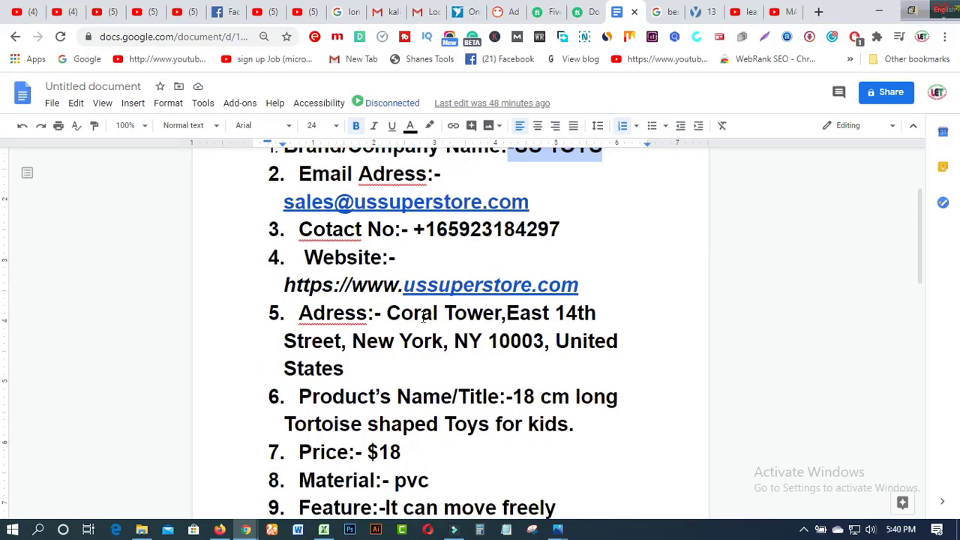
scroll(423, 318, "down", 1)
scroll(423, 317, "down", 1)
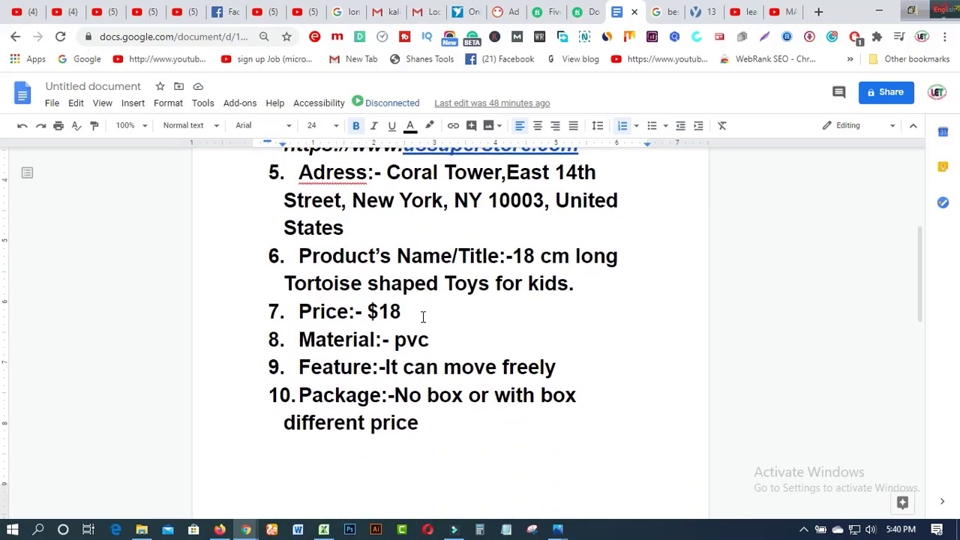
scroll(424, 317, "down", 1)
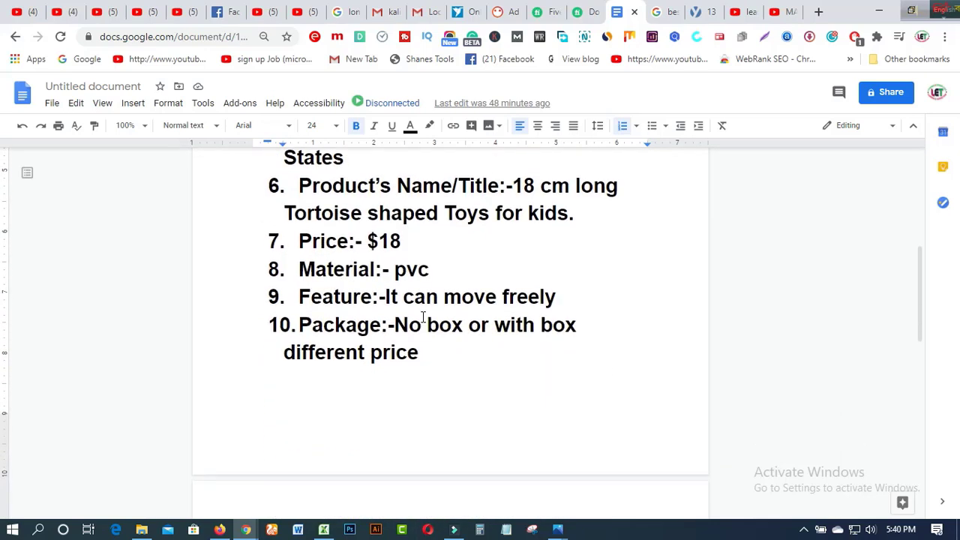
scroll(424, 318, "down", 6)
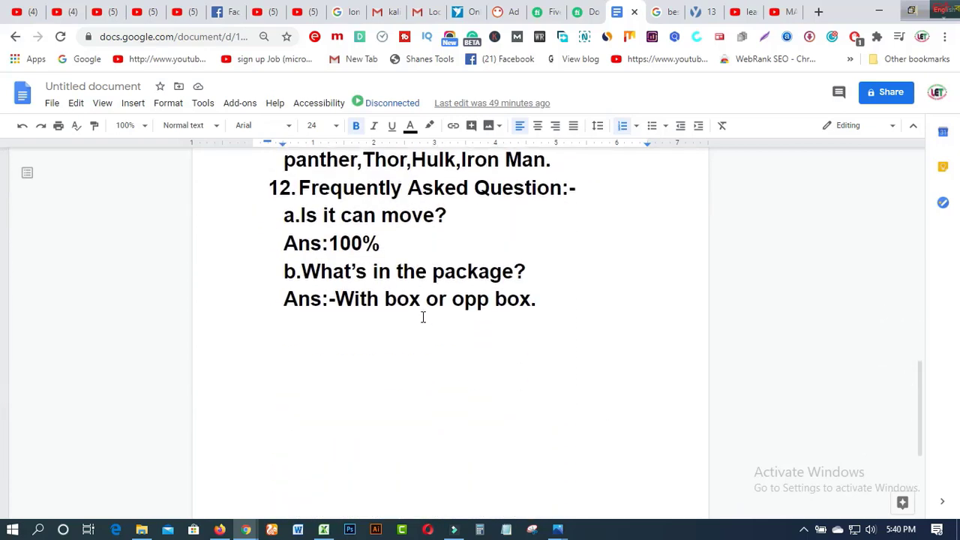
scroll(424, 317, "up", 6)
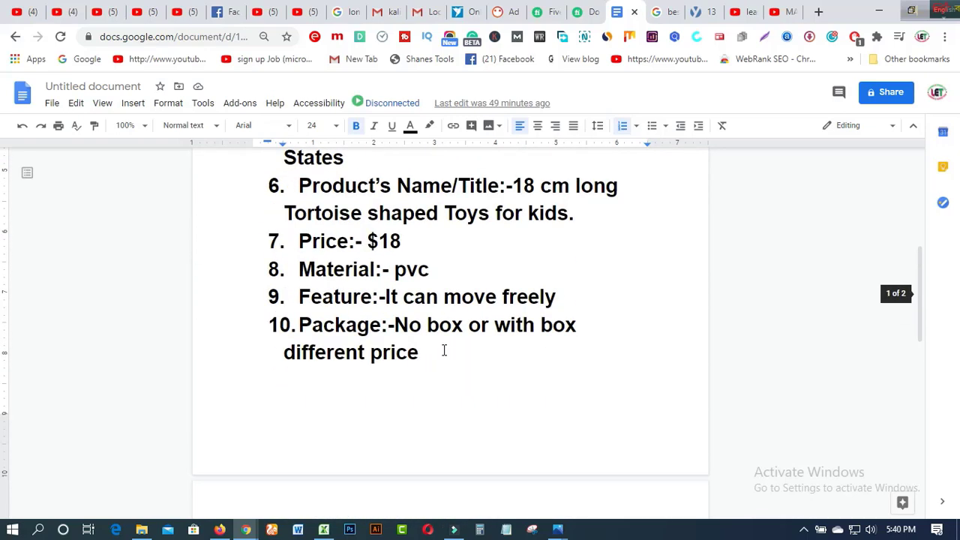
scroll(444, 351, "up", 3)
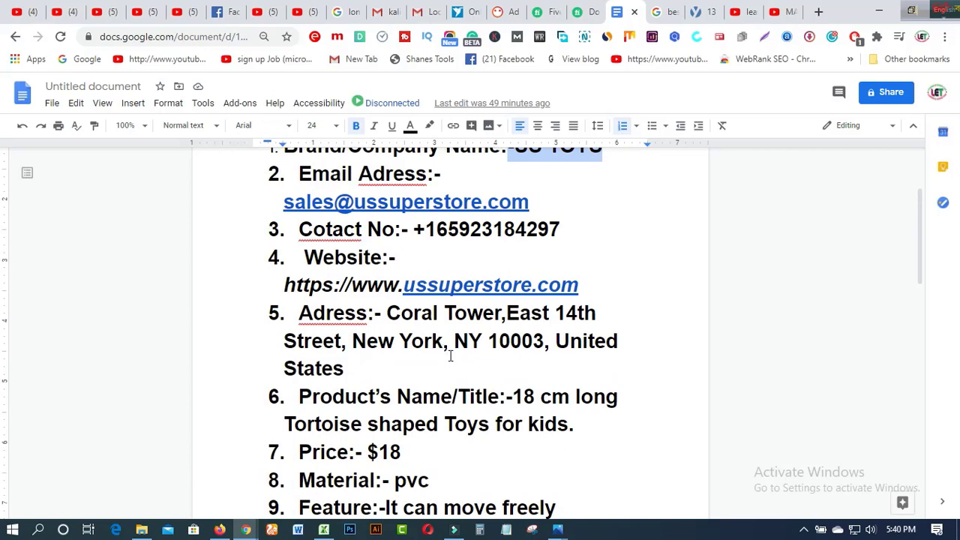
scroll(460, 364, "up", 2)
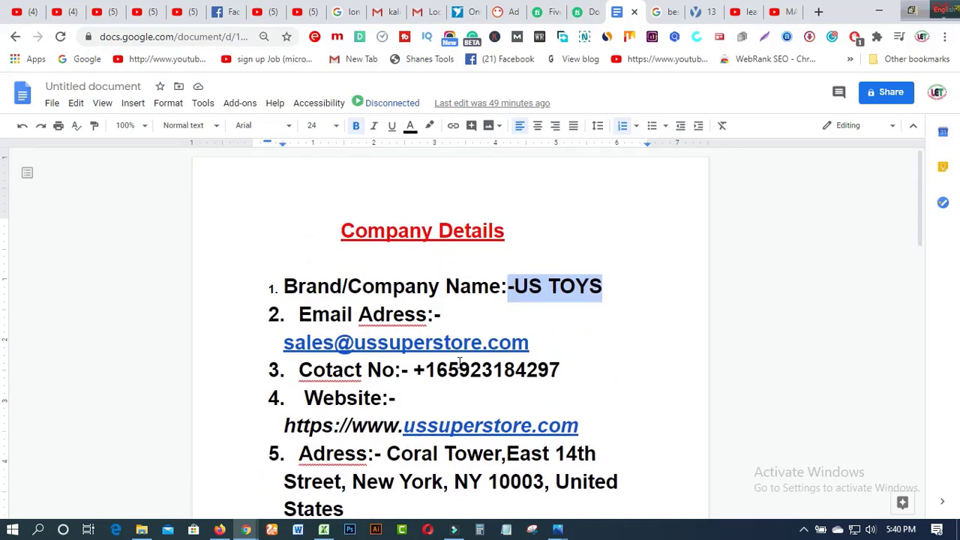
scroll(463, 375, "down", 1)
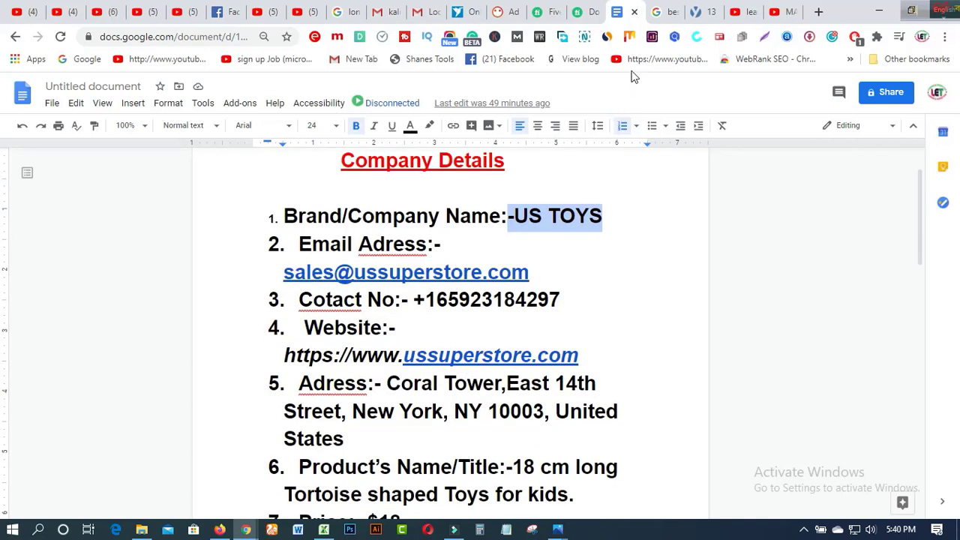
- Switch to the Google results for "best & free classified ad posting websites in usa" and enlarge the page around the search query
left_click(668, 13)
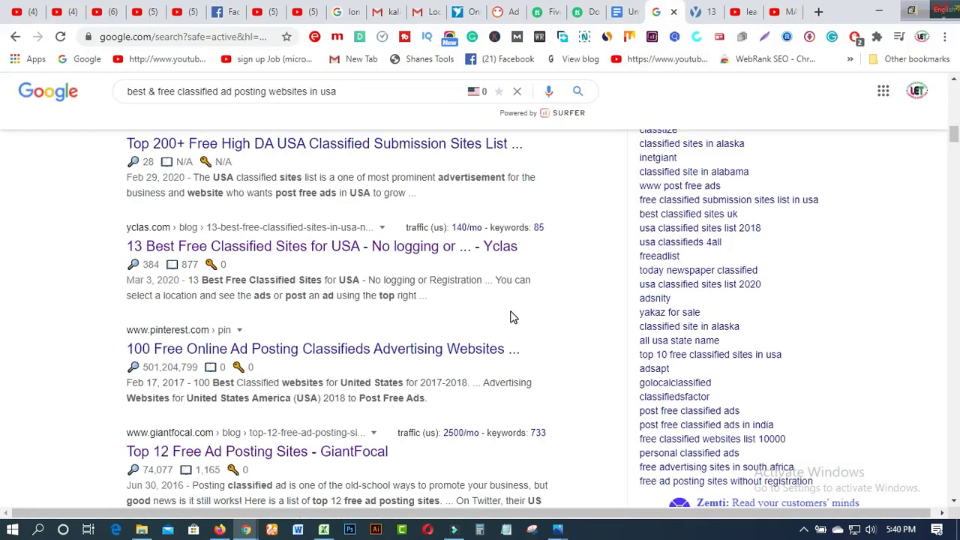
scroll(510, 318, "up", 1)
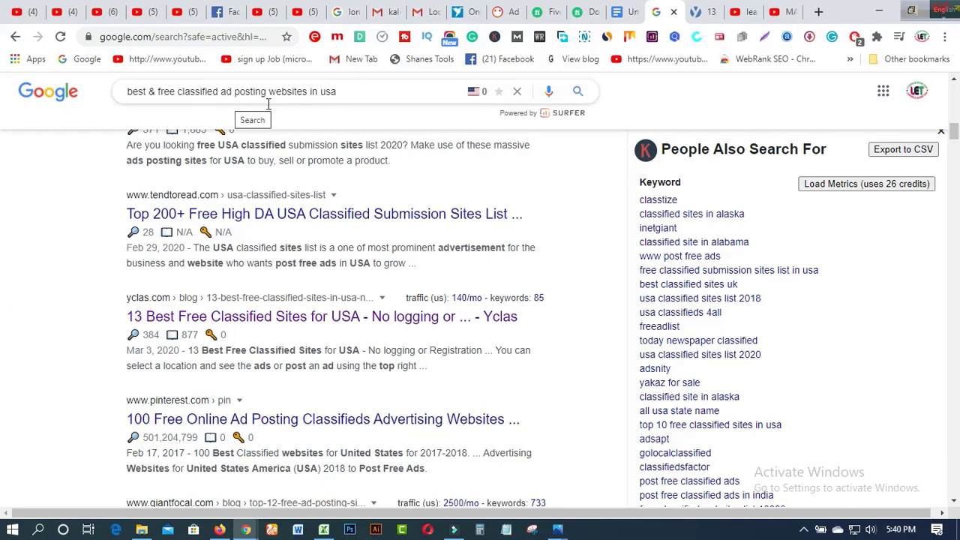
scroll(361, 116, "up", 1)
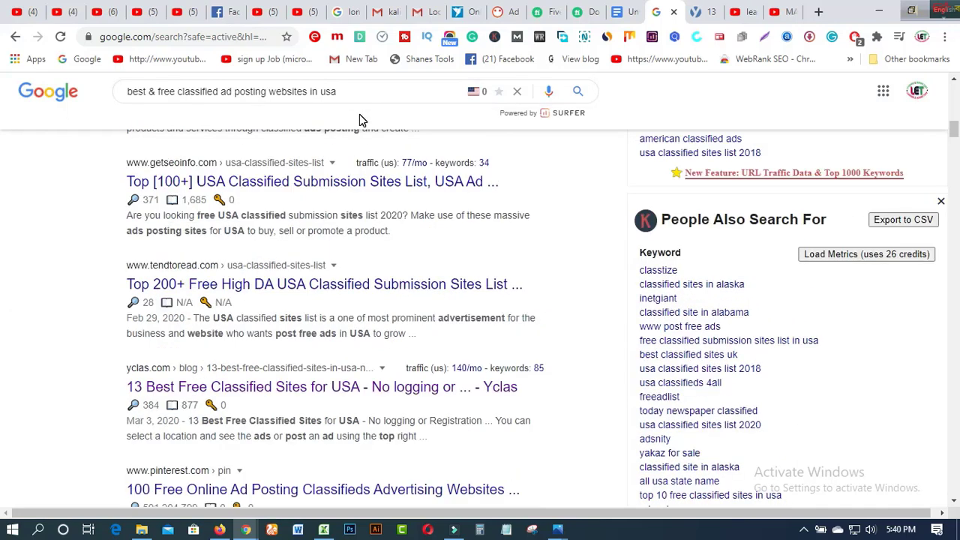
key("ctrl+plus")
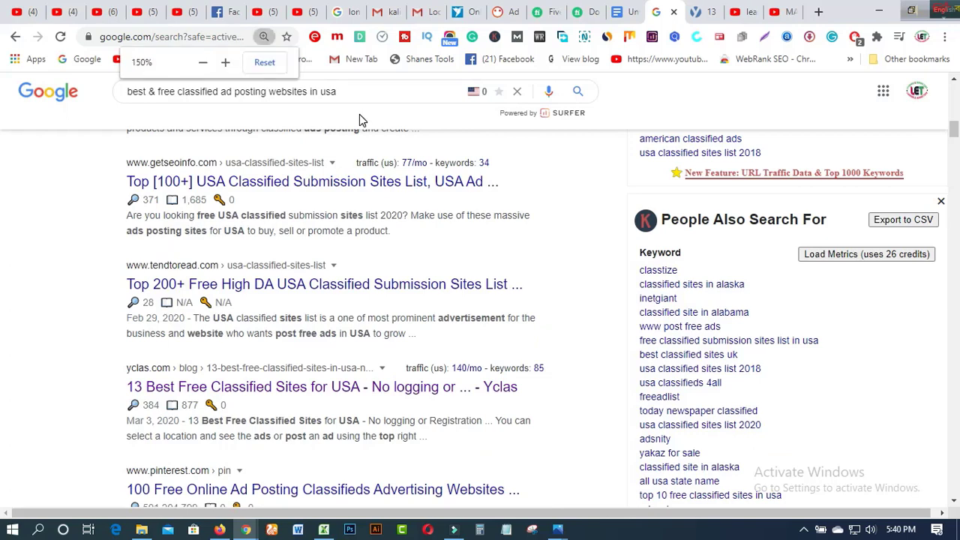
key("ctrl+plus")
key("ctrl+plus")
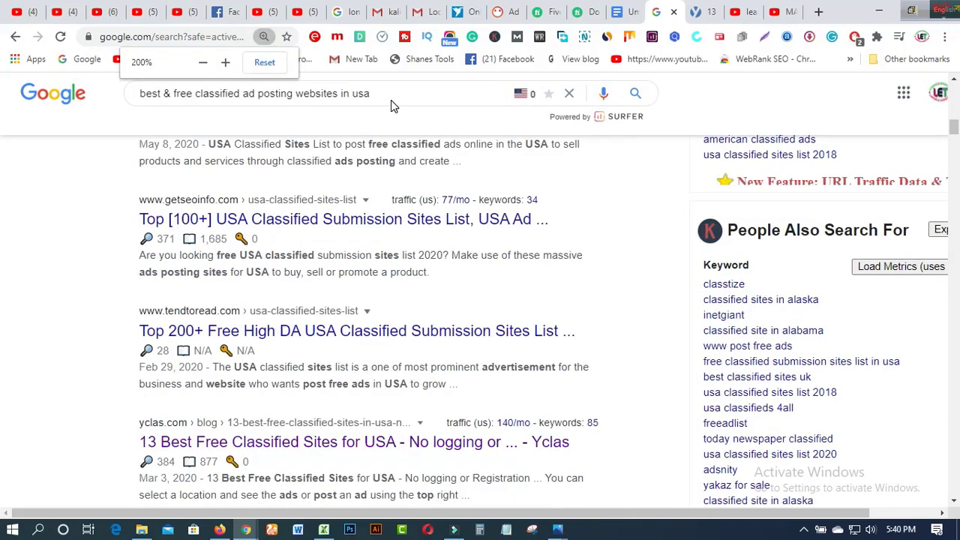
left_click(391, 100)
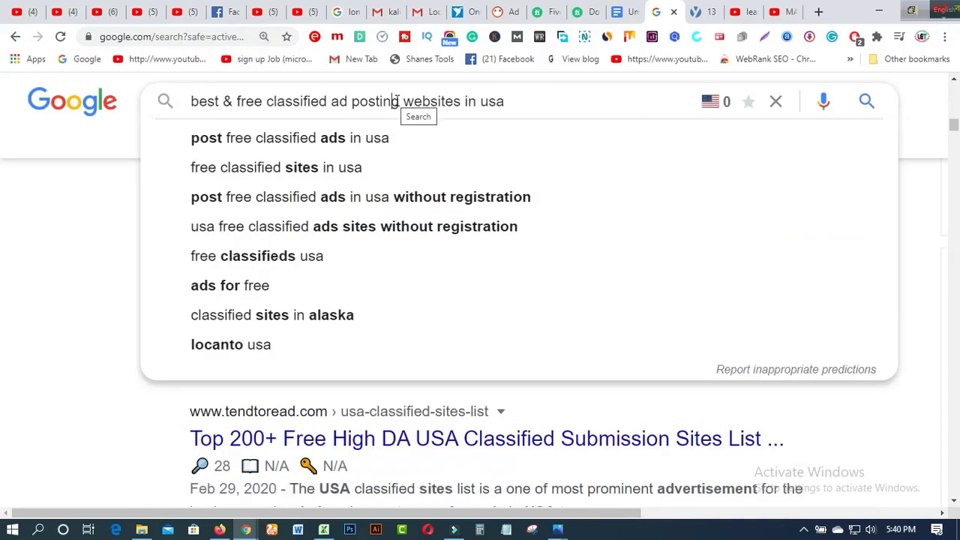
key("ctrl+plus")
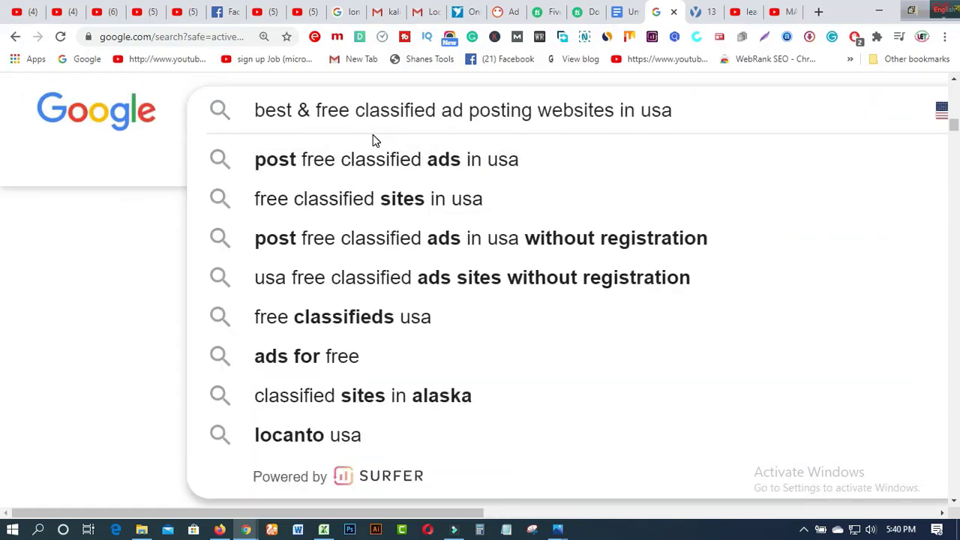
- Dismiss the search suggestions and reduce the page zoom until the results list and related keywords fit the page width
key("ctrl+minus")
key("ctrl+minus")
key("ctrl+minus")
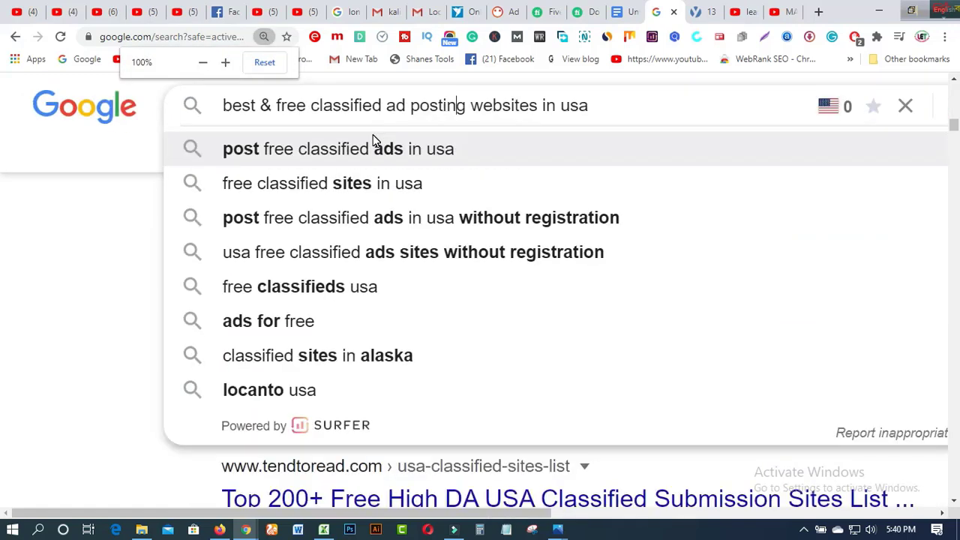
key("ctrl+minus")
left_click(43, 297)
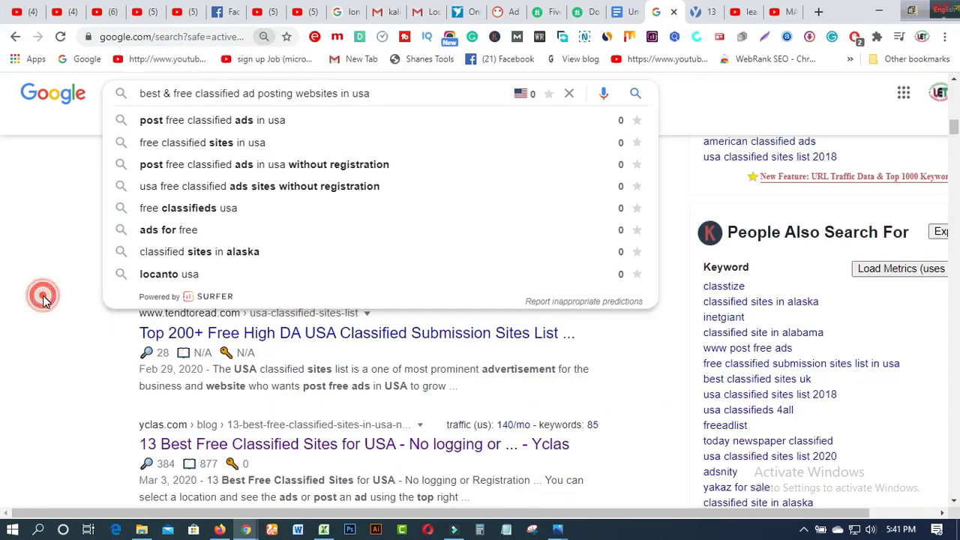
key("ctrl+minus")
key("ctrl+minus")
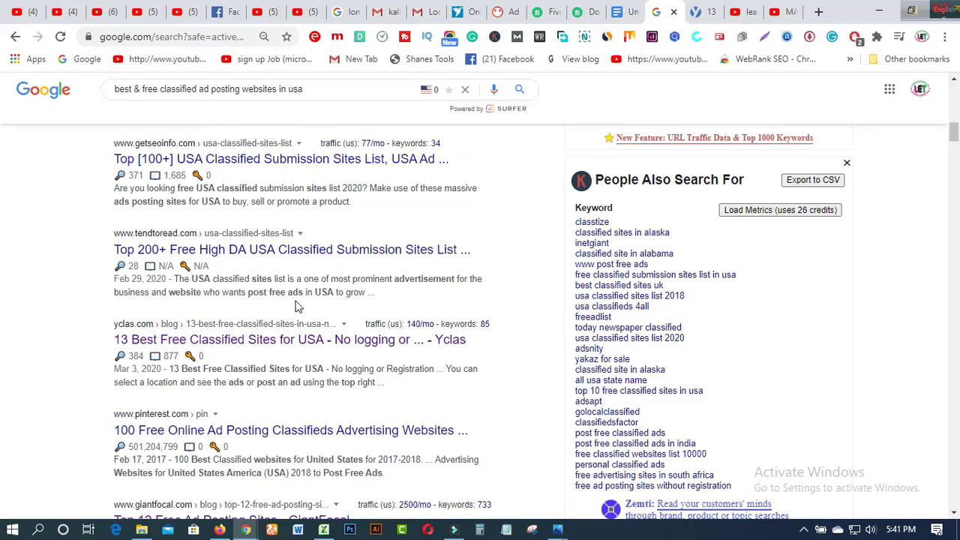
- Open the Yclas result "13 Best Free Classified Sites for USA" in a new tab and switch to the article's already open copy
scroll(319, 360, "down", 1)
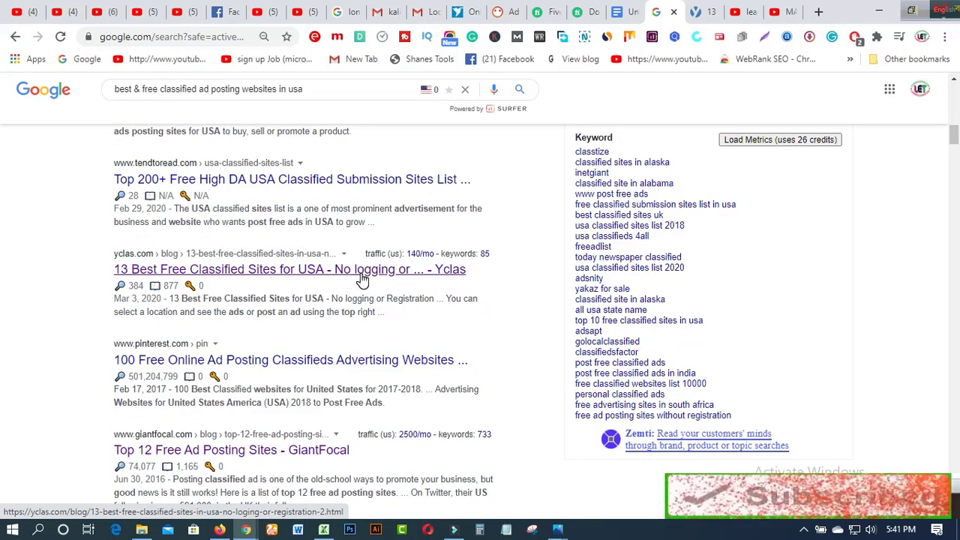
right_click(269, 277)
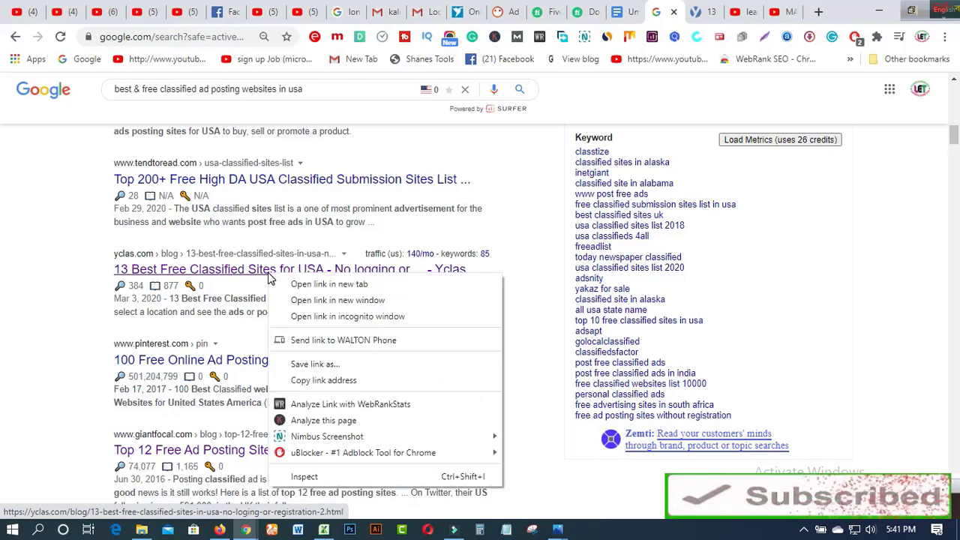
left_click(276, 284)
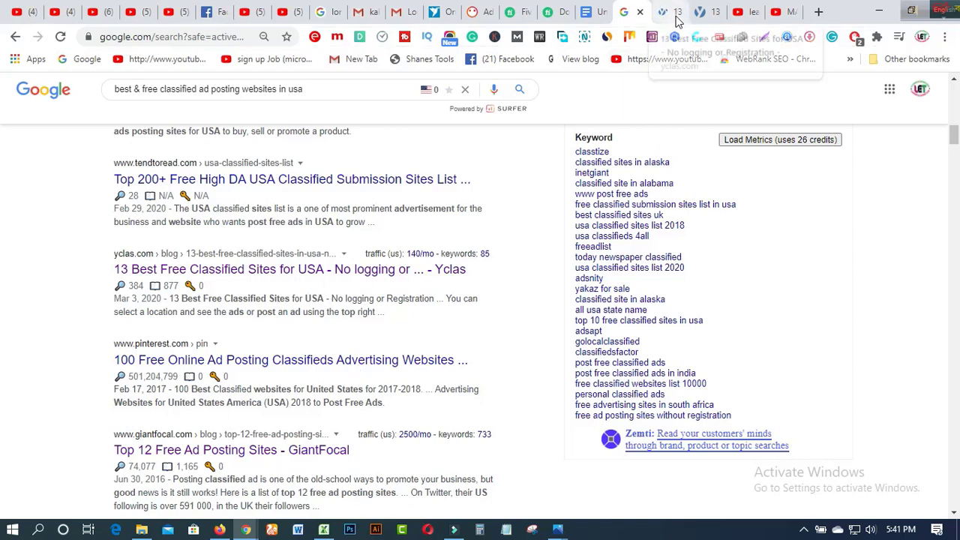
left_click(711, 18)
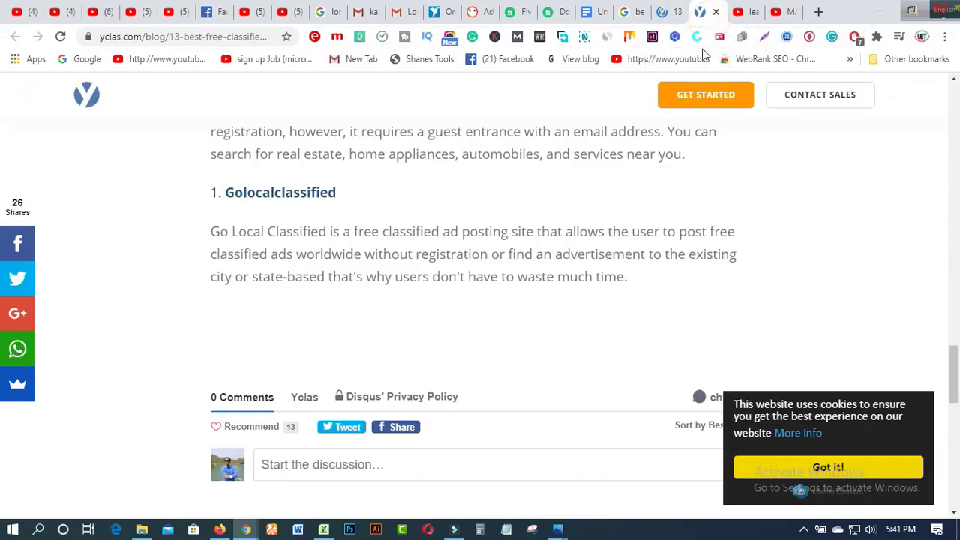
- Review the article's numbered list of free classified sites up to its introduction and back down to Golocalclassified
scroll(610, 284, "up", 3)
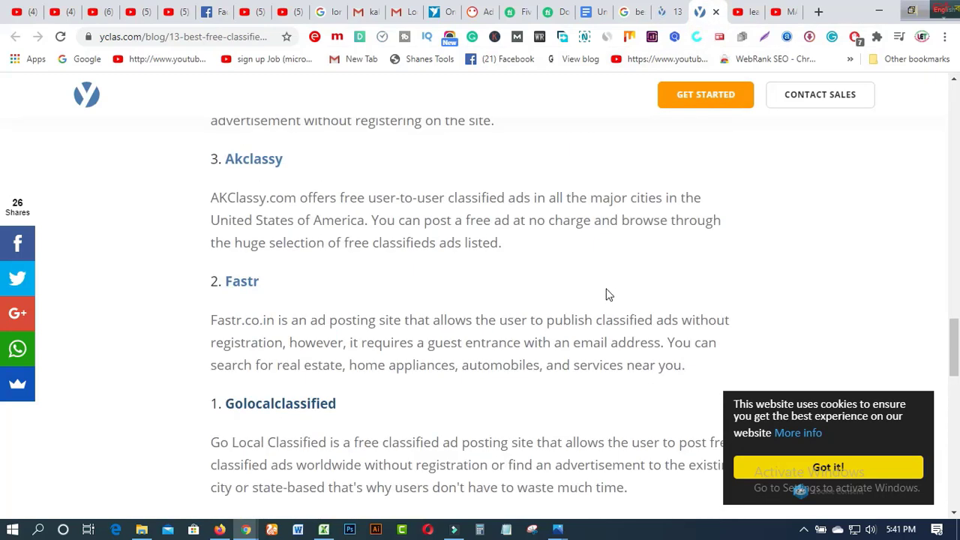
scroll(553, 380, "up", 5)
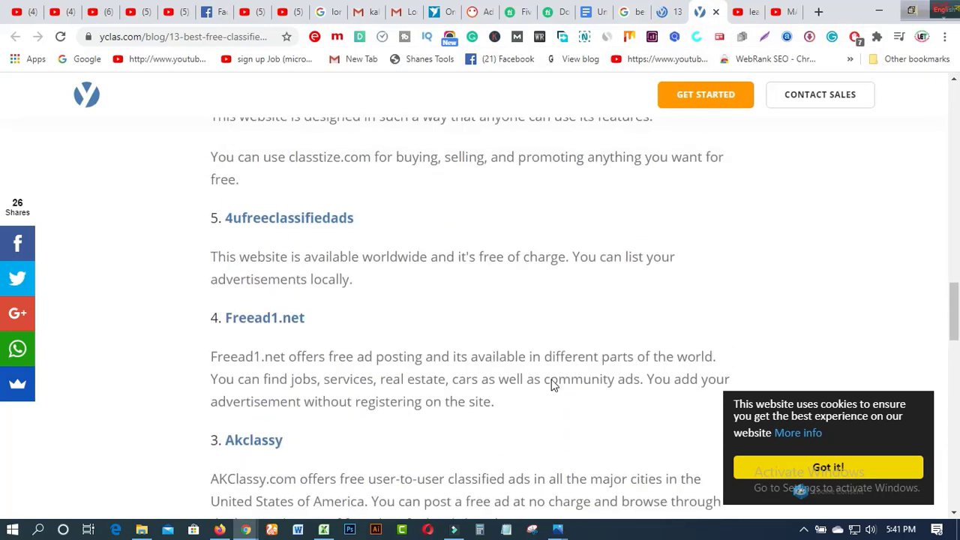
scroll(553, 381, "up", 2)
scroll(553, 380, "up", 2)
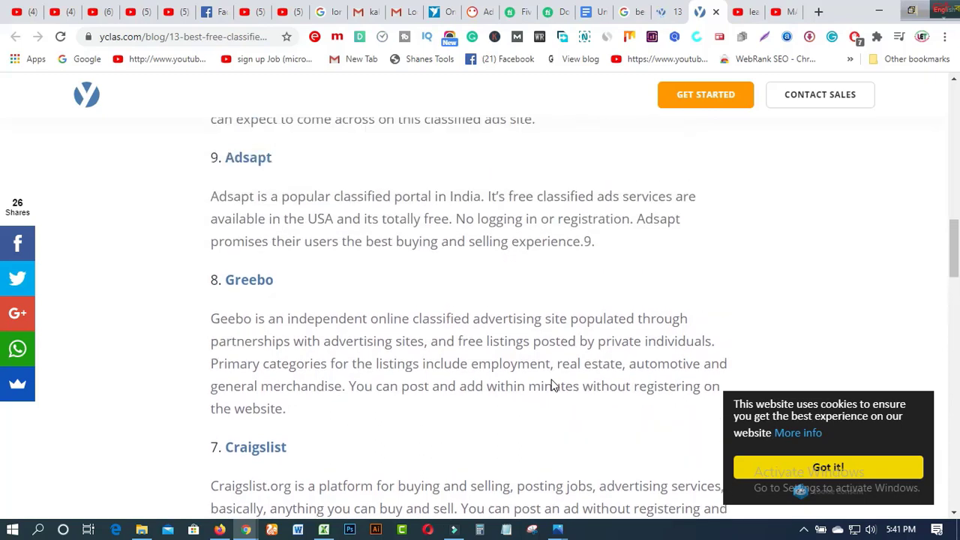
scroll(553, 380, "up", 6)
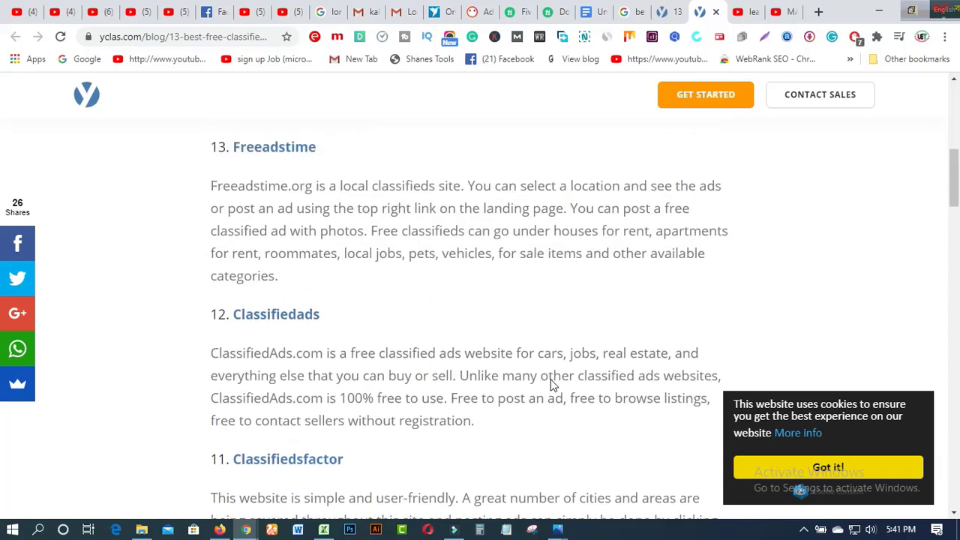
scroll(551, 384, "up", 6)
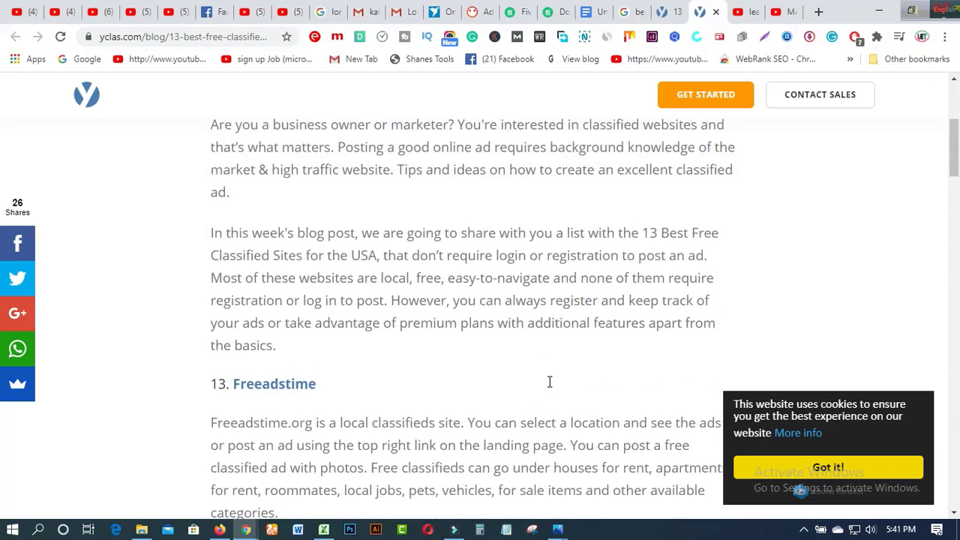
scroll(549, 382, "up", 1)
scroll(548, 388, "down", 10)
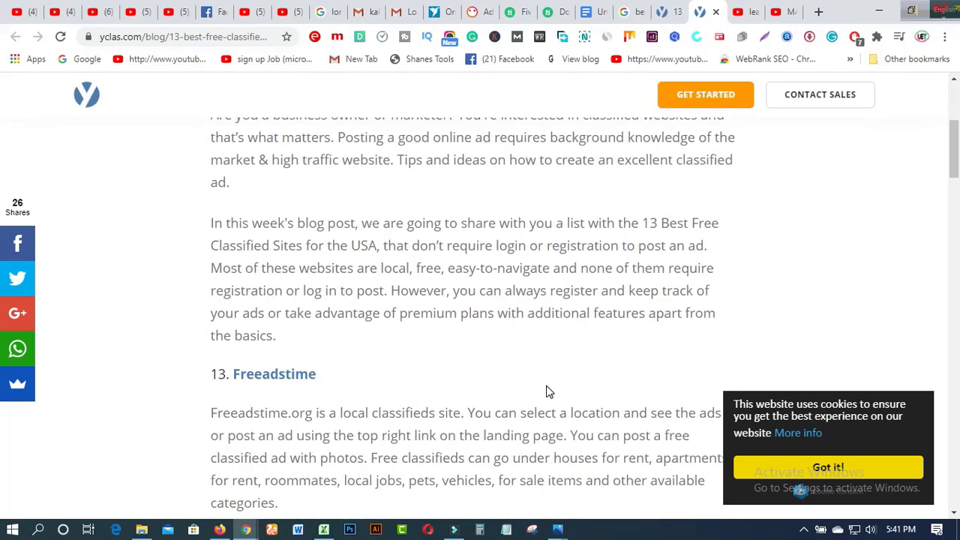
scroll(548, 386, "down", 5)
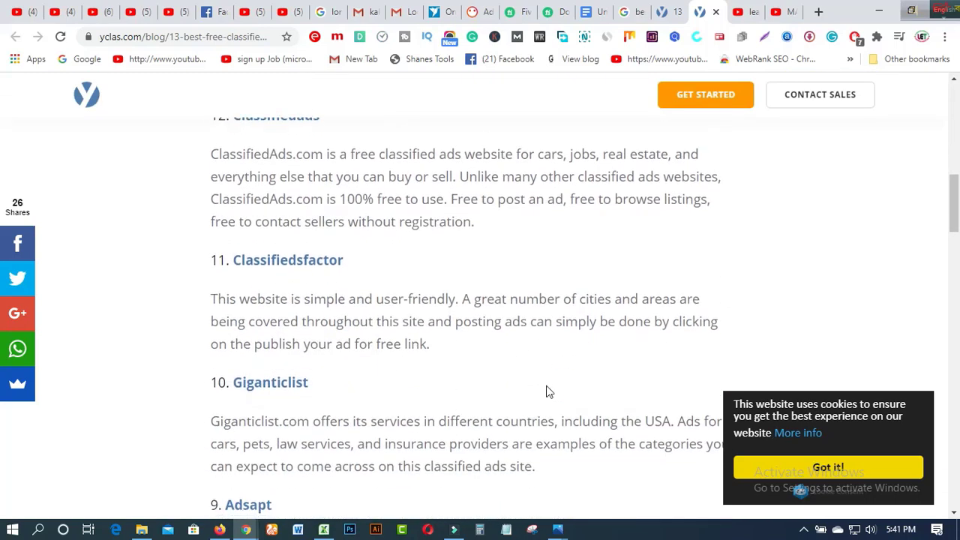
scroll(548, 390, "down", 8)
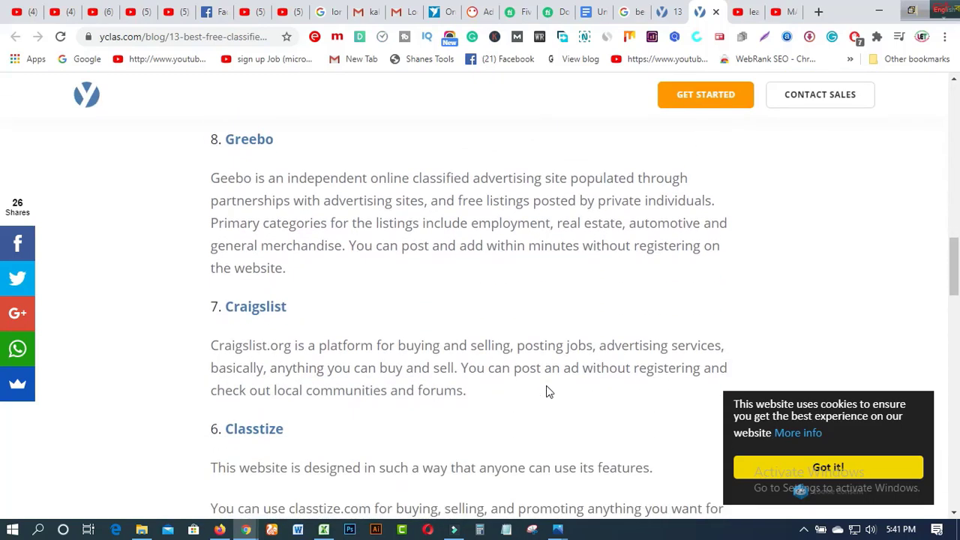
scroll(548, 390, "down", 5)
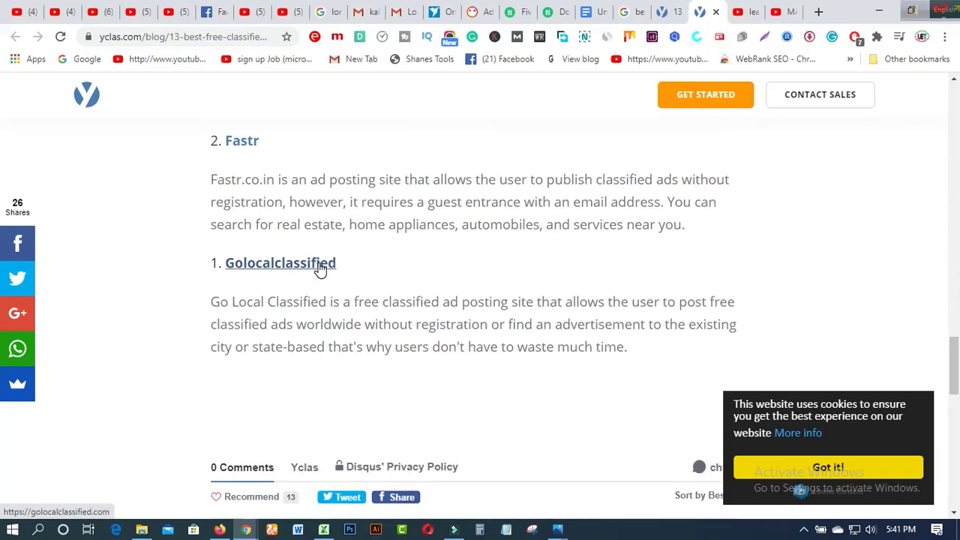
- Open the Golocalclassified site from the article in a new tab and get past its ad-blocker notice
right_click(319, 266)
left_click(343, 275)
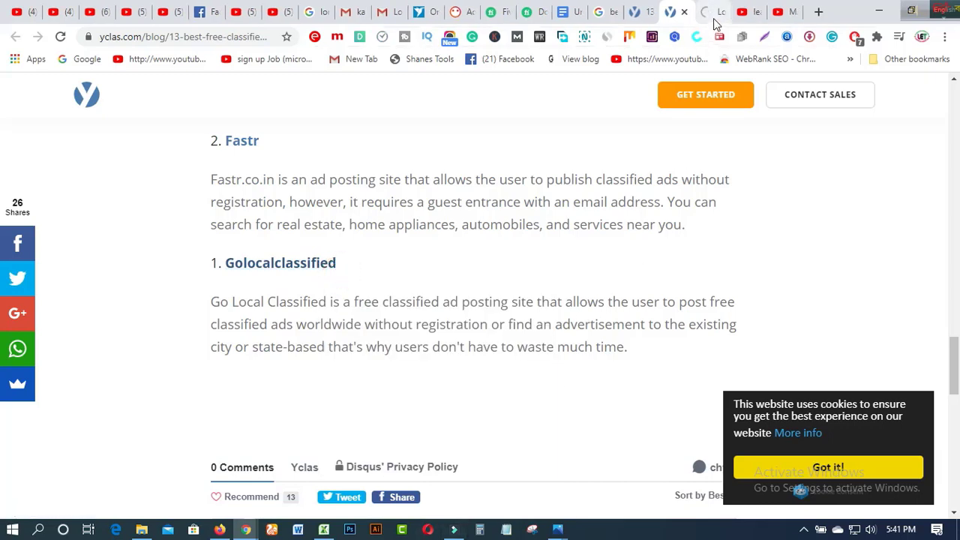
left_click(713, 16)
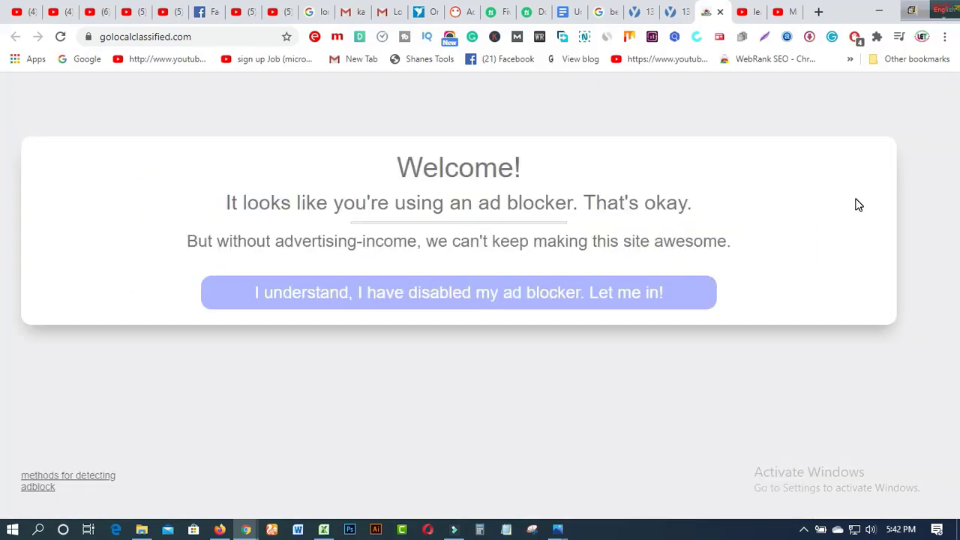
left_click(647, 296)
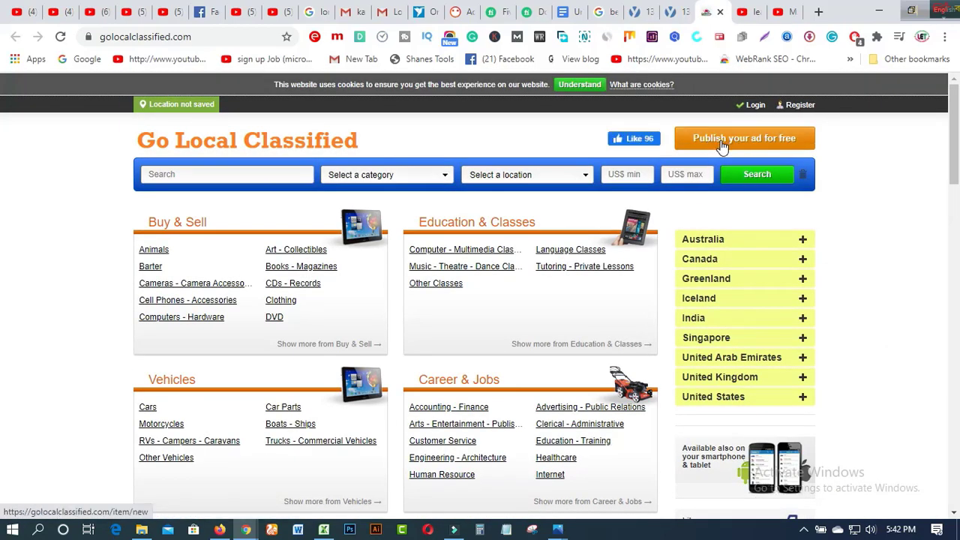
- Start a new free ad listing and choose the category Toys - Games - Hobbies, dismissing the ad-blocker notices
left_click(722, 146)
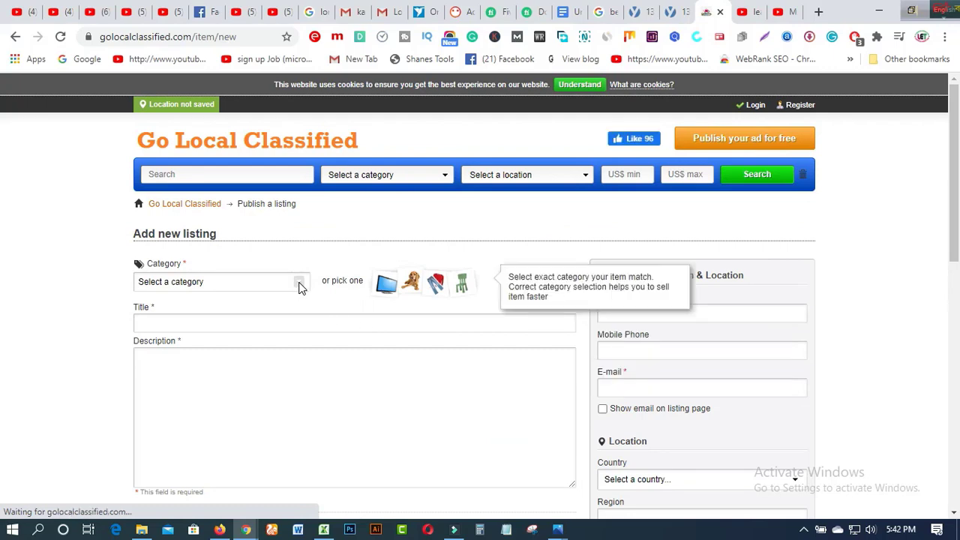
left_click(299, 285)
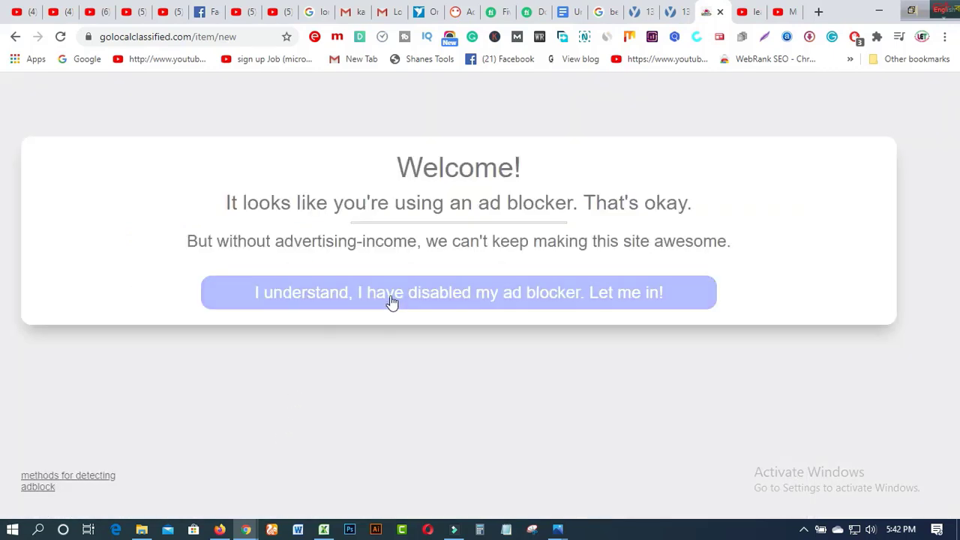
left_click(394, 297)
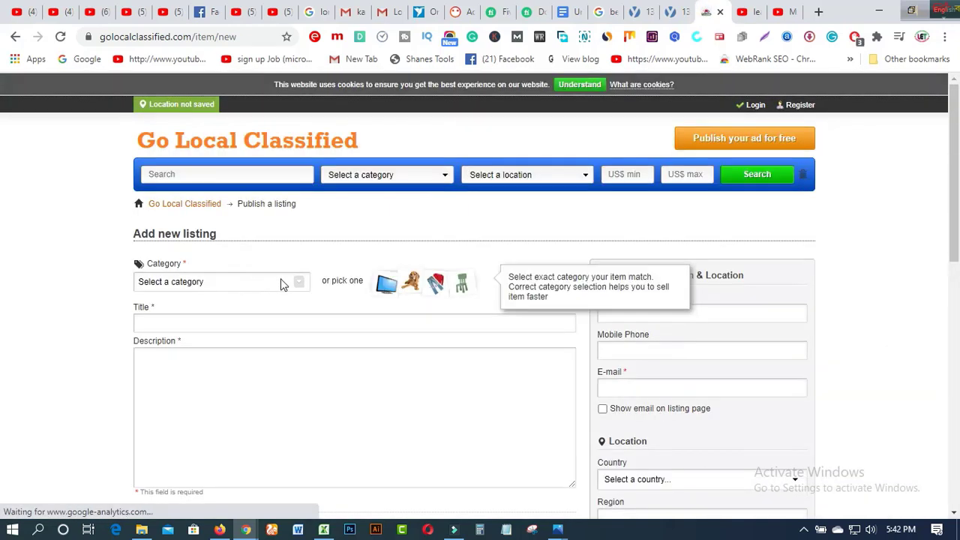
left_click(298, 285)
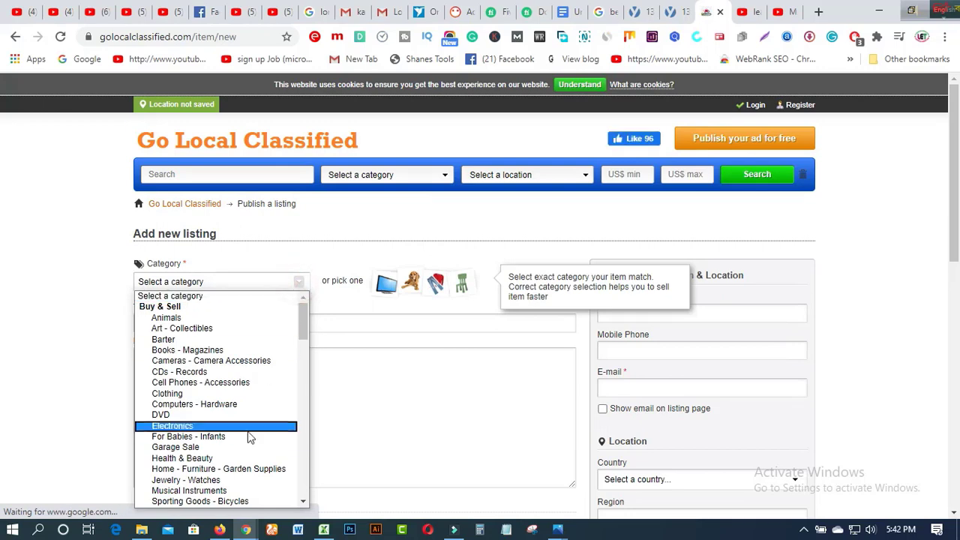
scroll(249, 440, "down", 15)
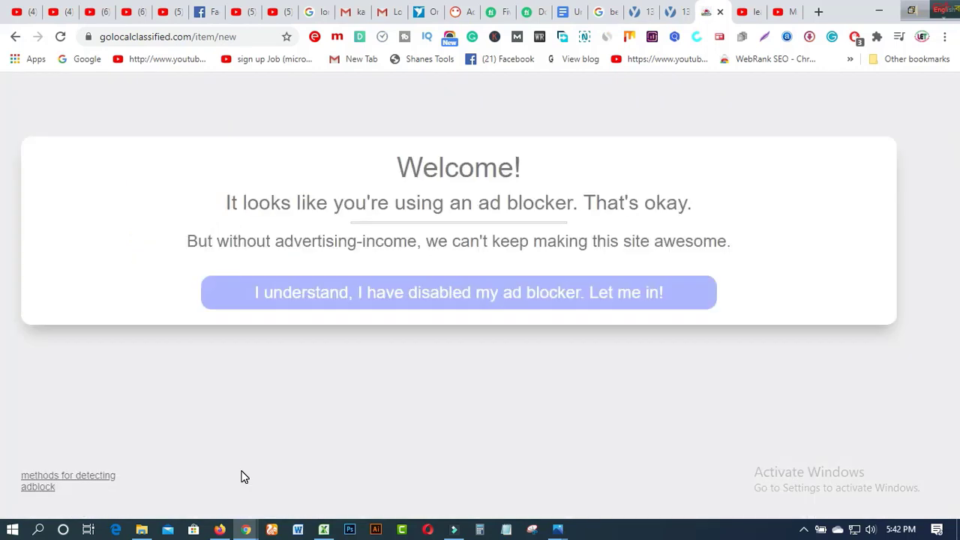
left_click(347, 291)
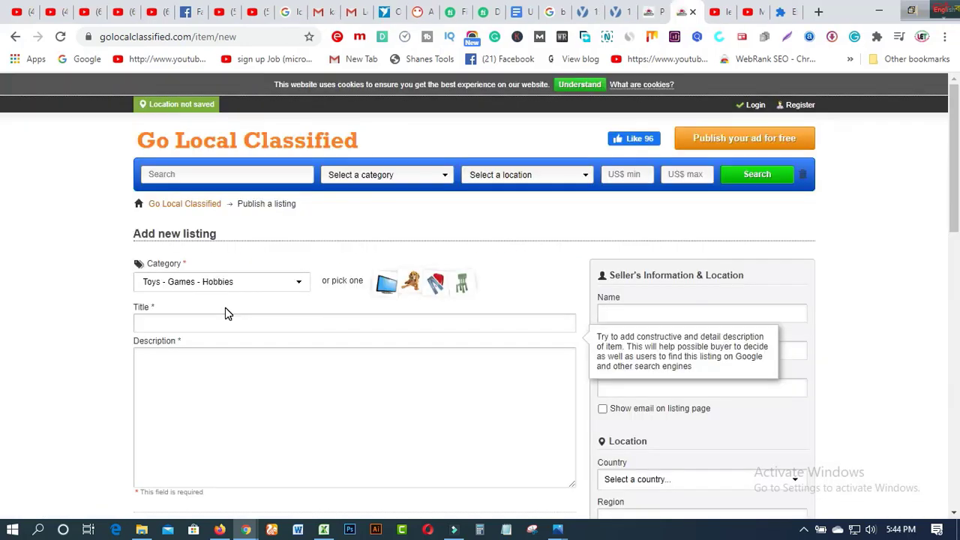
- Copy the product title "18 cm long Tortoise shaped Toys for kids." from the Google Docs company details into the listing's title
left_click(204, 328)
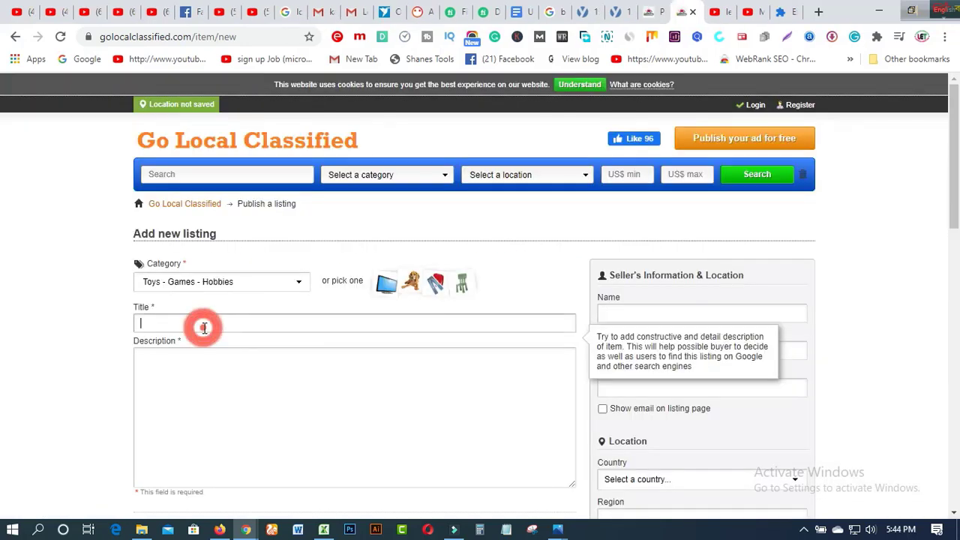
left_click(517, 12)
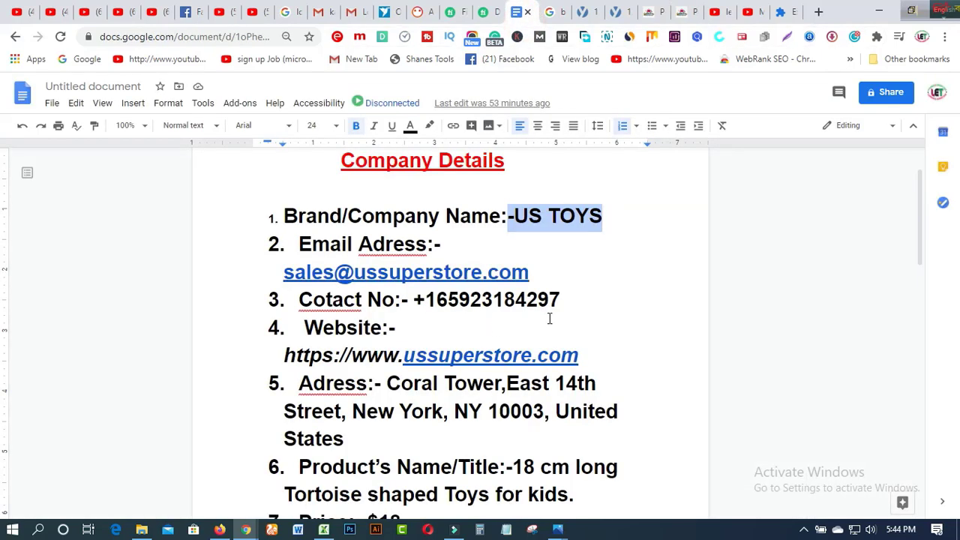
scroll(553, 323, "down", 2)
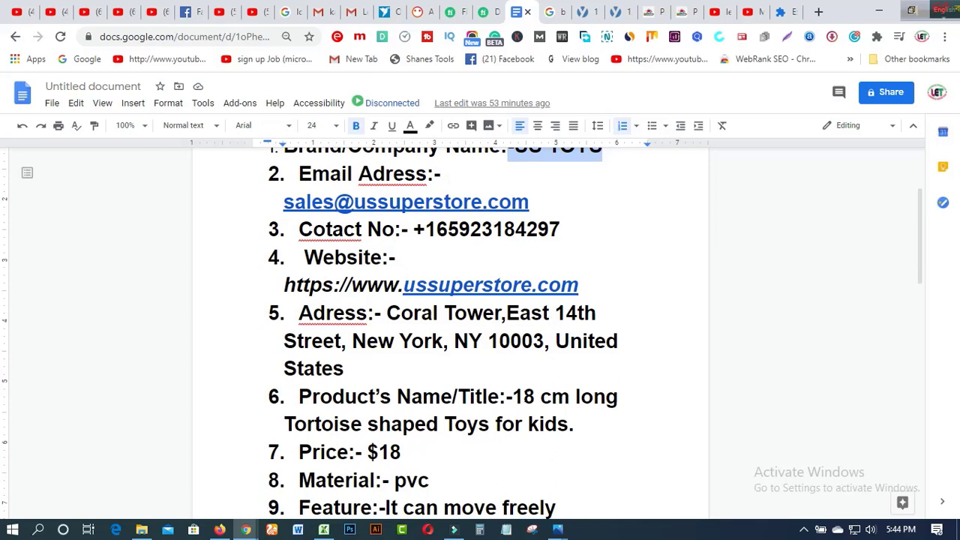
left_click_drag(515, 397, 590, 431)
right_click(556, 406)
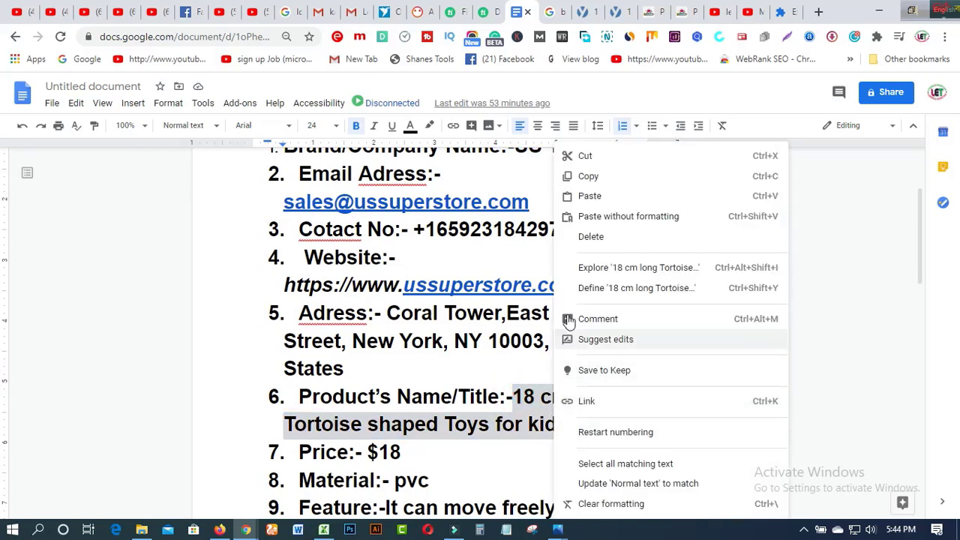
left_click(590, 177)
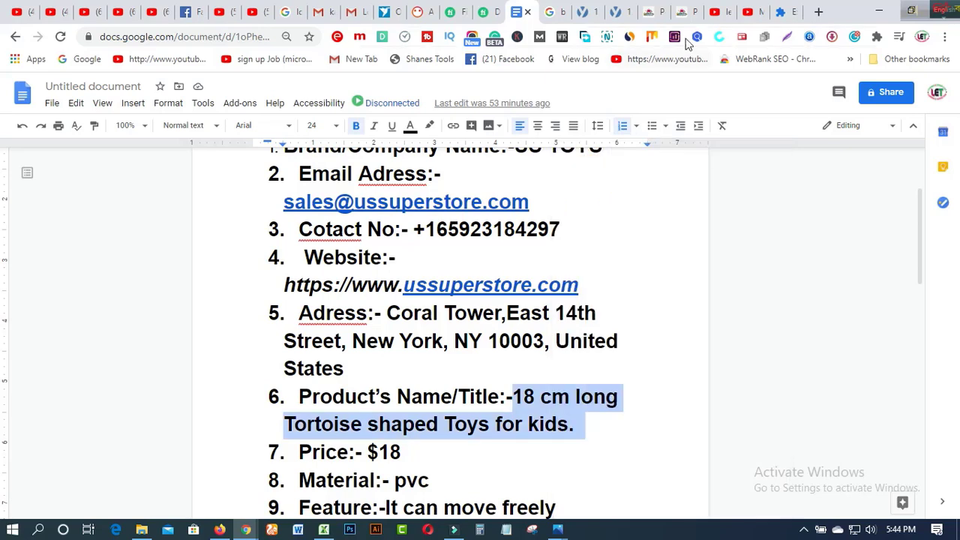
left_click(684, 14)
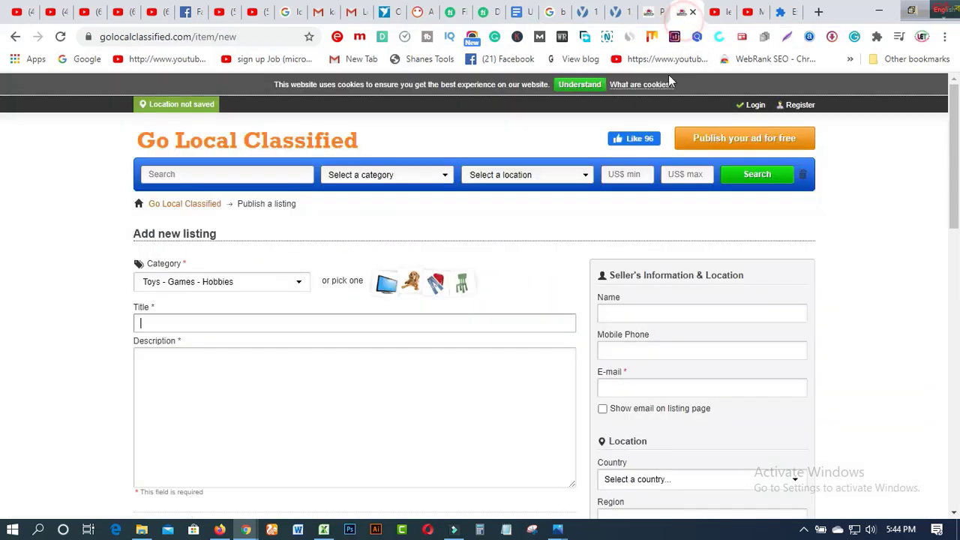
right_click(248, 327)
left_click(284, 180)
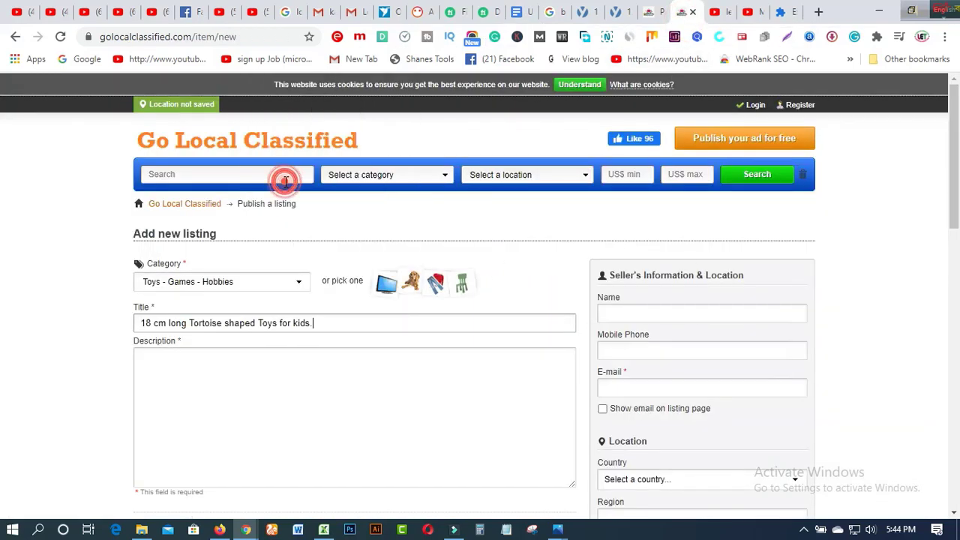
- Copy the entire company details document from Google Docs into the listing's description
left_click(199, 379)
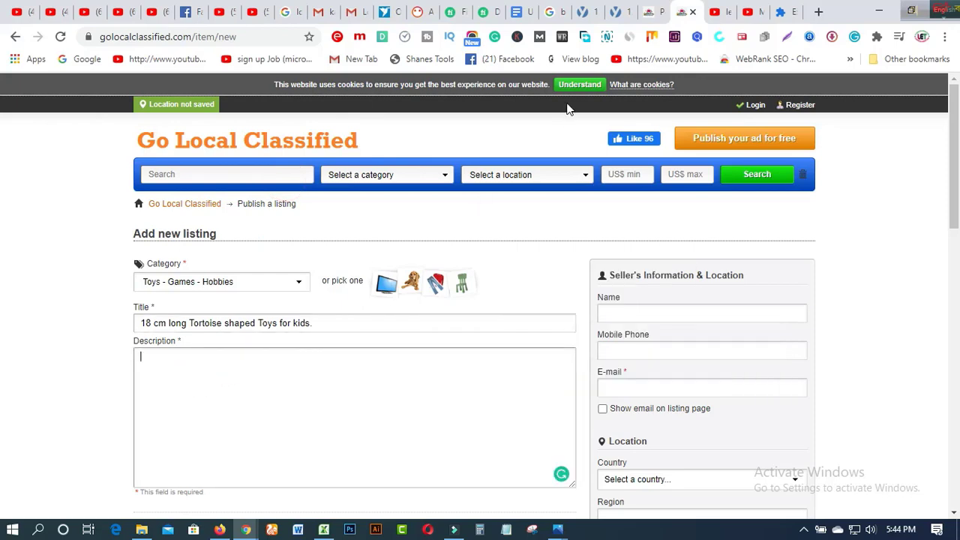
left_click(523, 14)
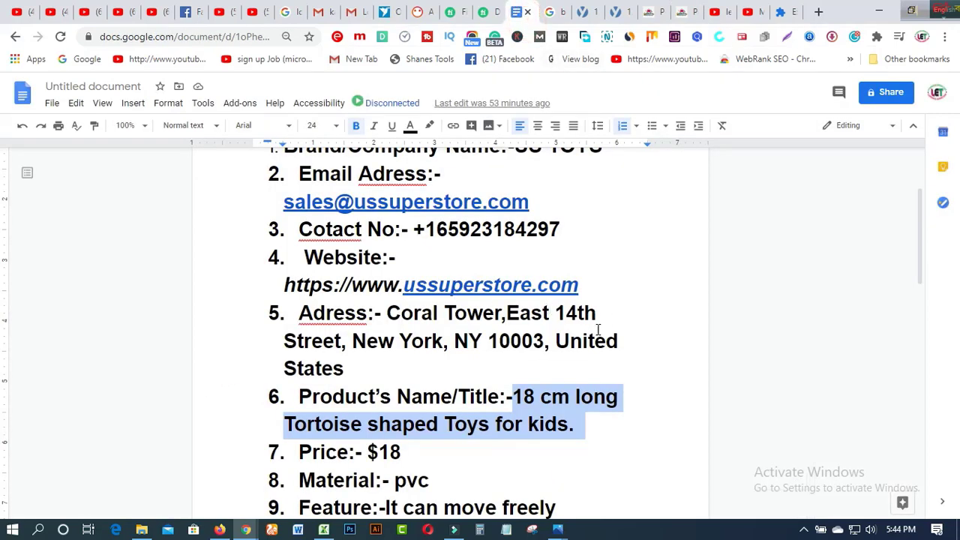
scroll(598, 330, "down", 4)
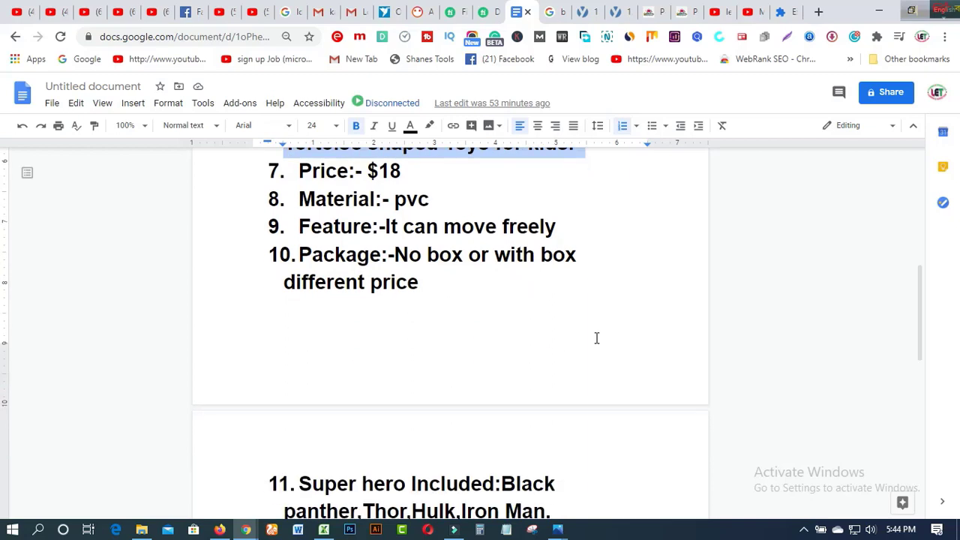
scroll(598, 339, "down", 4)
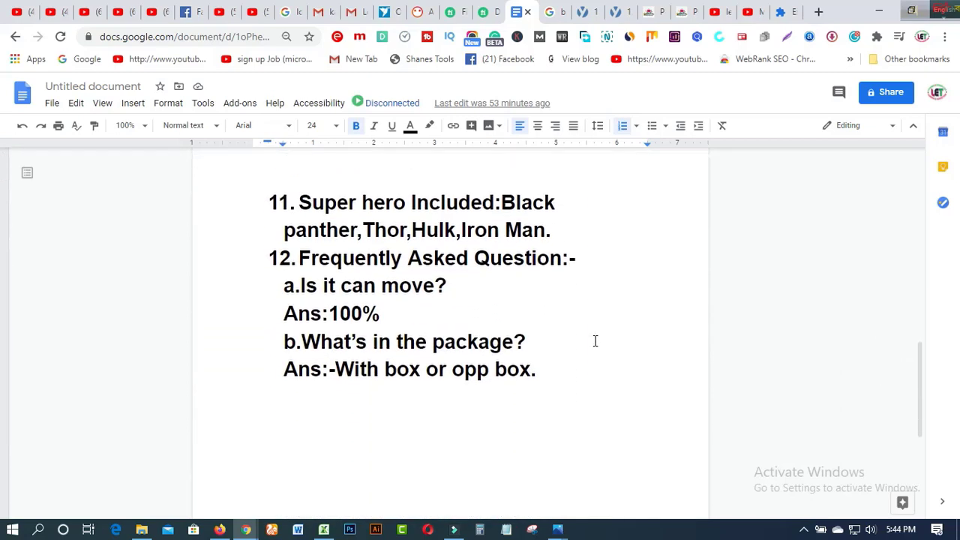
scroll(595, 342, "up", 12)
key("ctrl+a")
right_click(420, 197)
left_click(456, 229)
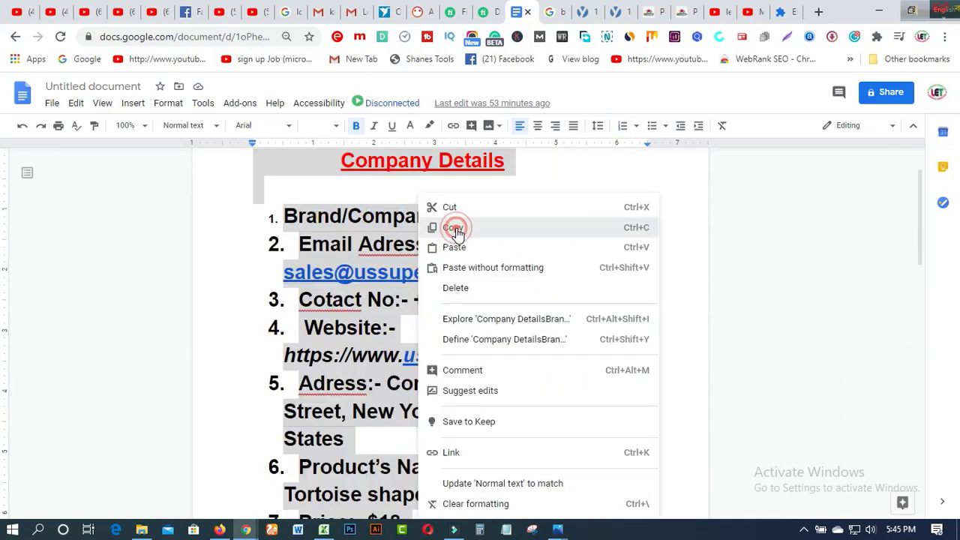
left_click(681, 12)
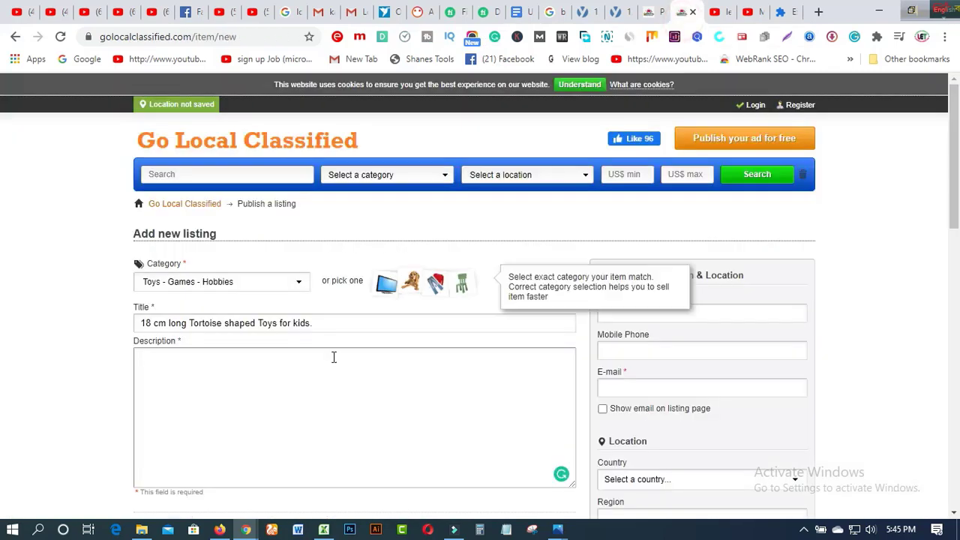
left_click(334, 357)
right_click(247, 383)
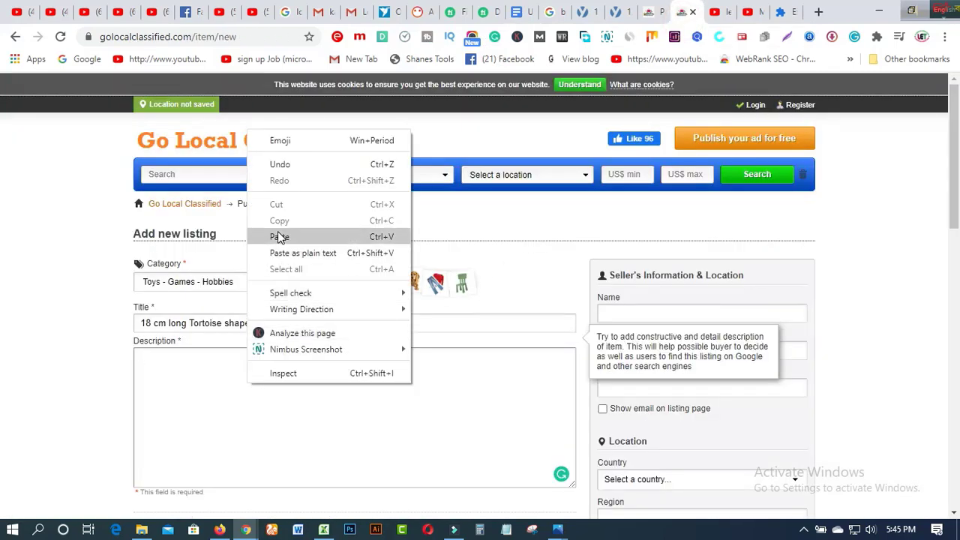
left_click(280, 237)
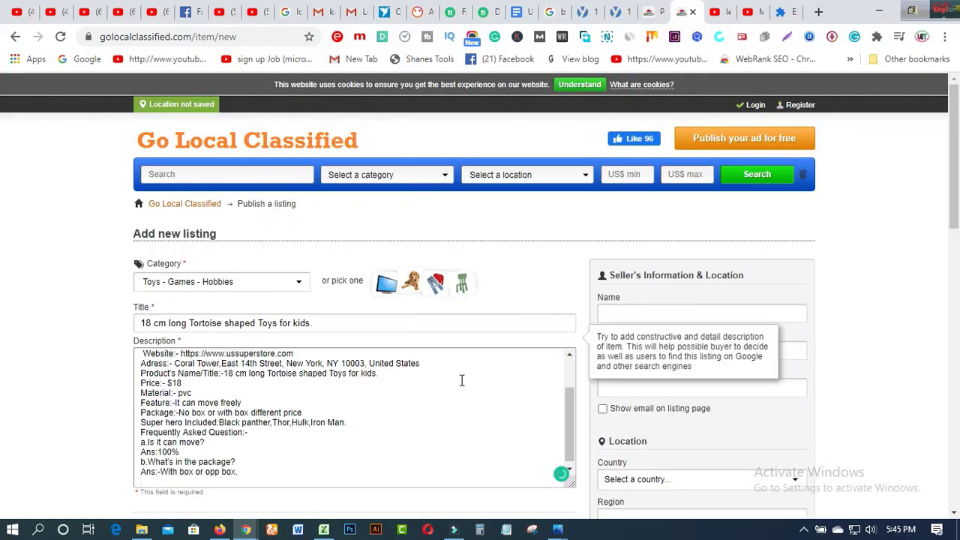
- Set the listing's price to 18 US$, trying the Check with seller option and switching back to Select option
scroll(462, 380, "down", 2)
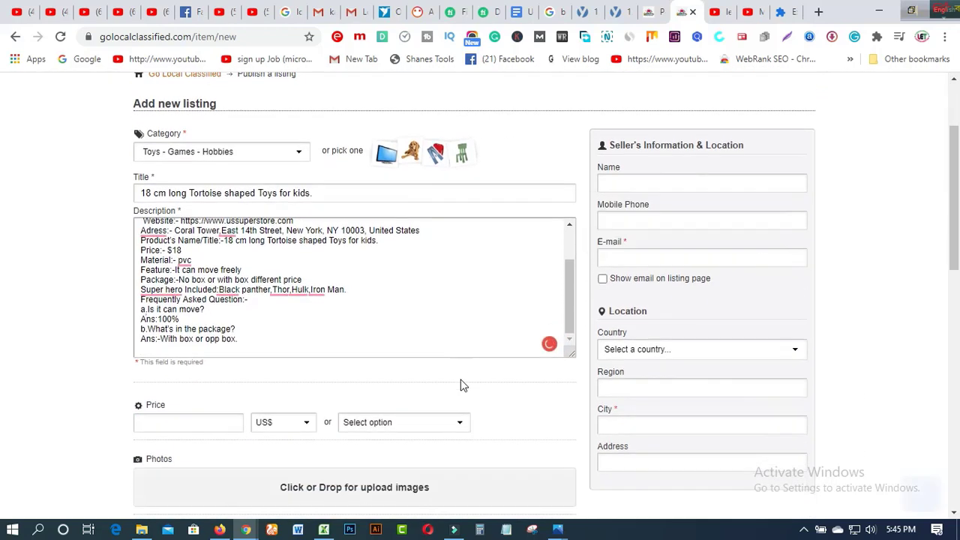
scroll(462, 385, "down", 2)
left_click(199, 273)
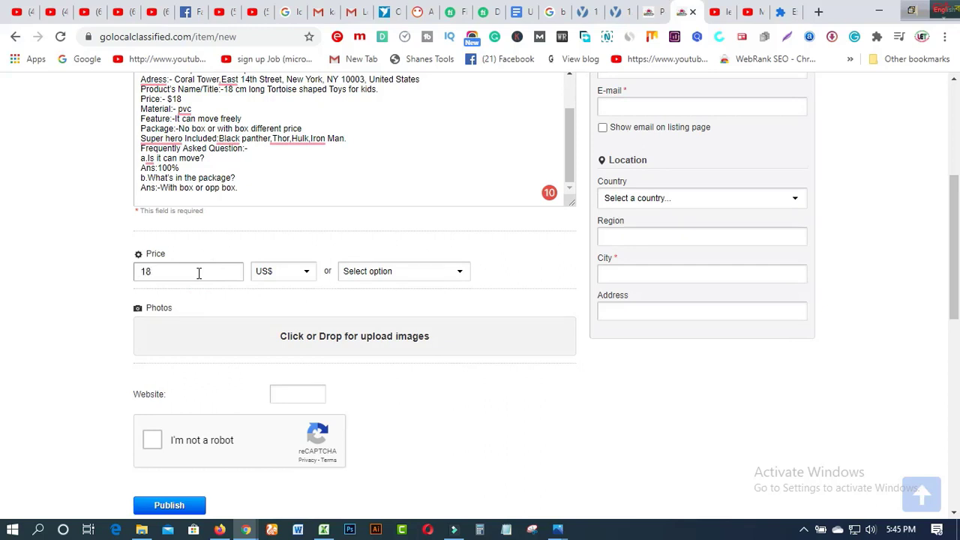
left_click(456, 273)
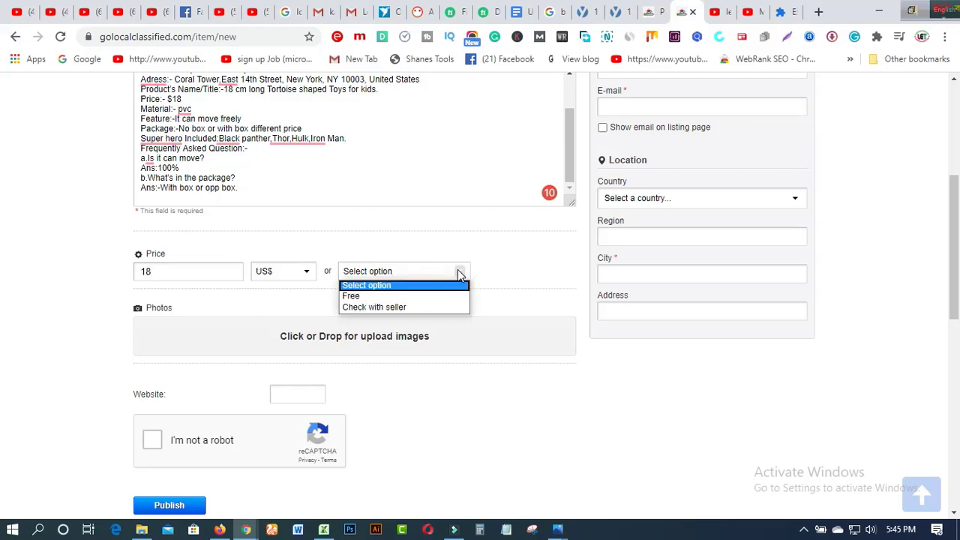
left_click(412, 308)
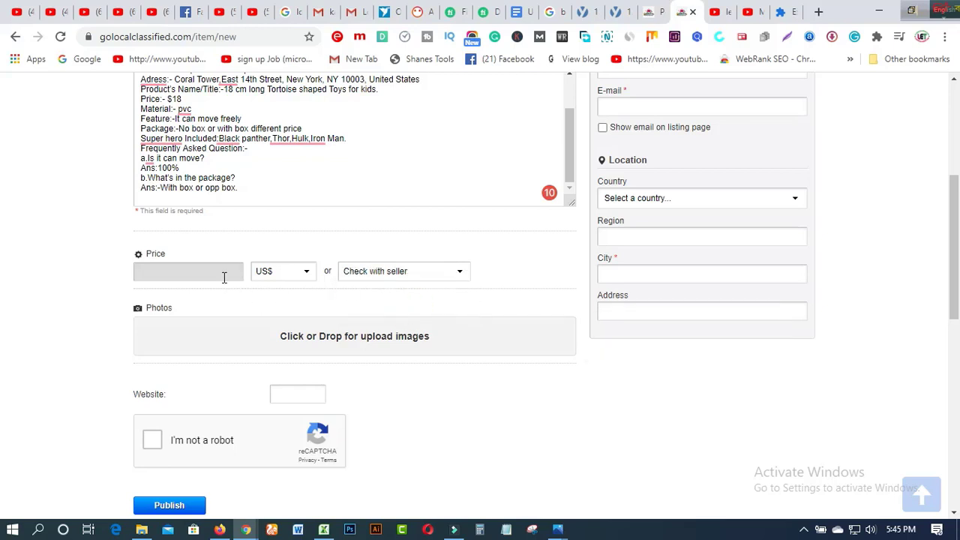
left_click(457, 273)
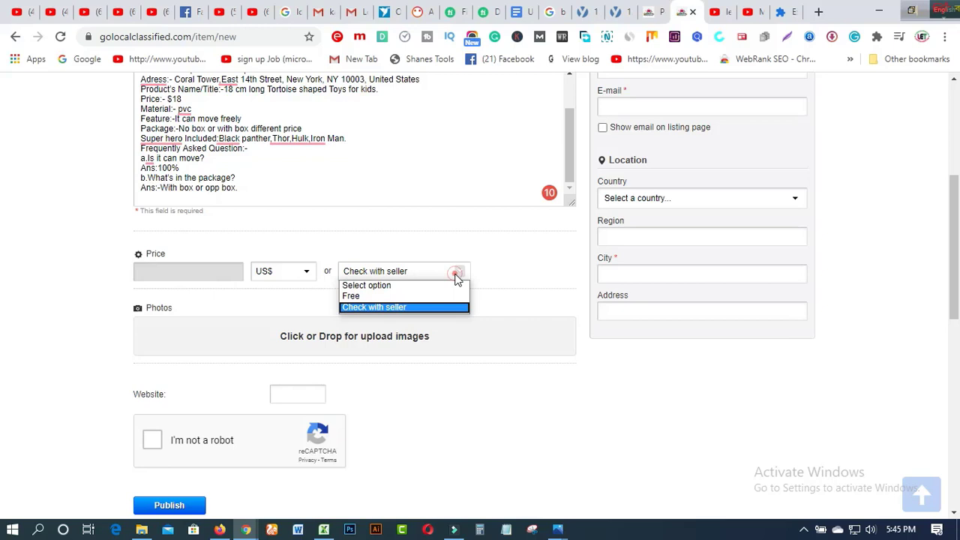
left_click(414, 285)
left_click(200, 276)
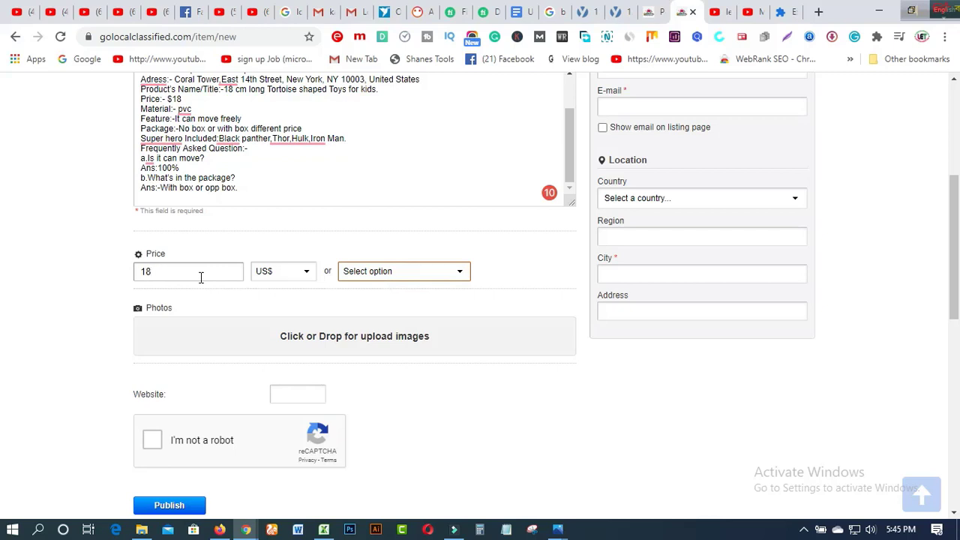
- Upload the image "1. tortoys" from the Desktop as the listing's photo
left_click(365, 338)
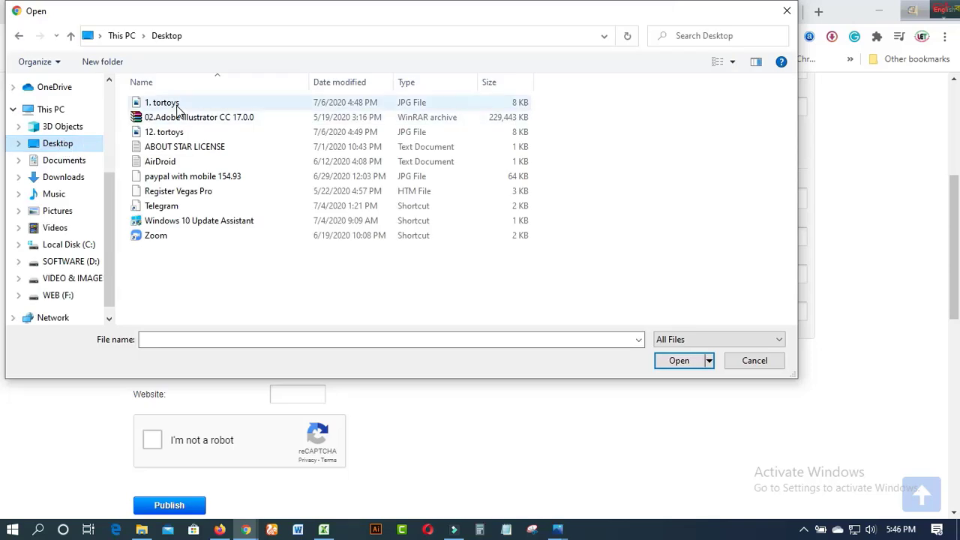
left_click(179, 106)
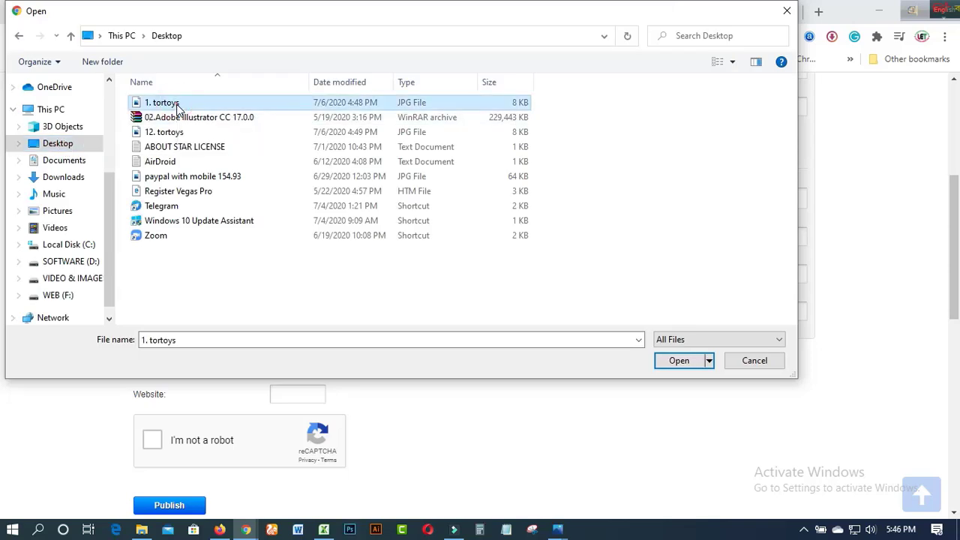
left_click(680, 363)
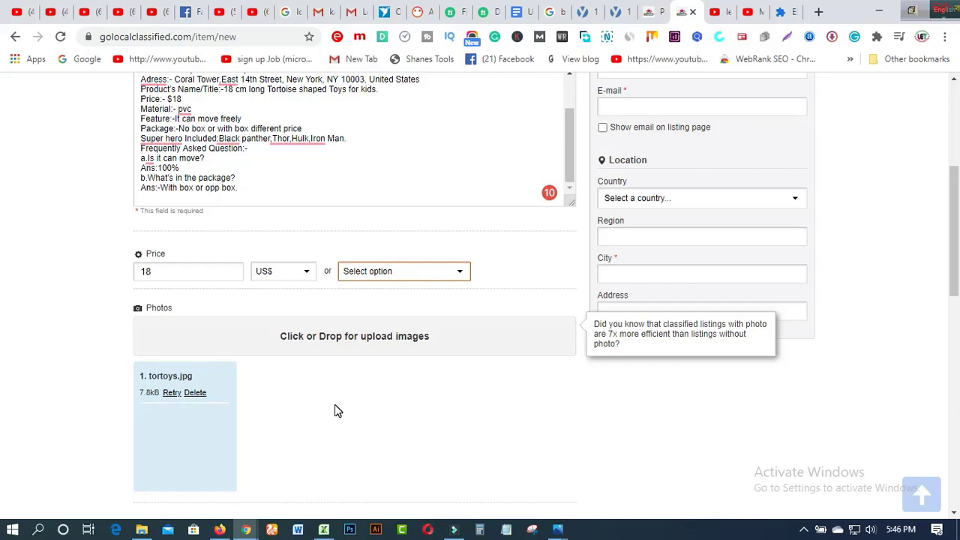
scroll(336, 411, "down", 2)
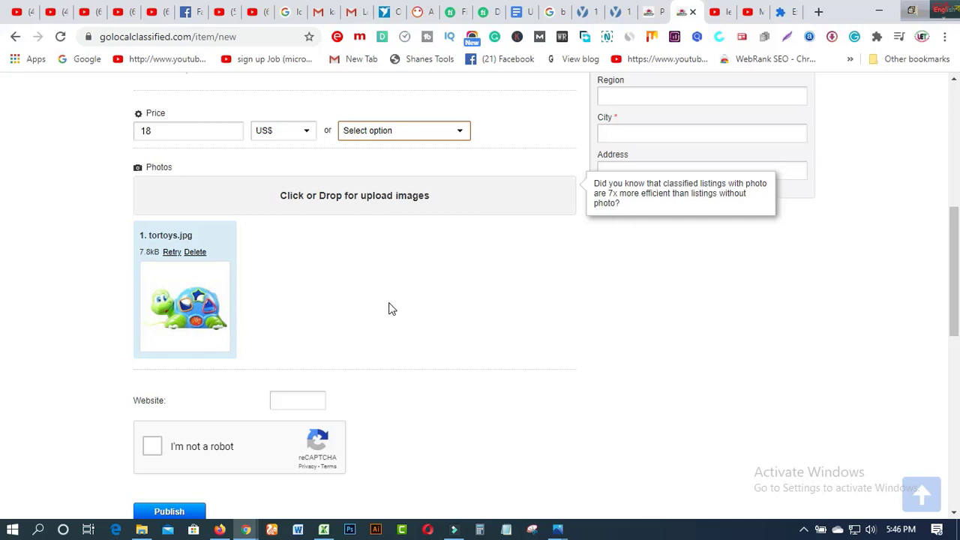
scroll(390, 308, "down", 1)
left_click(297, 333)
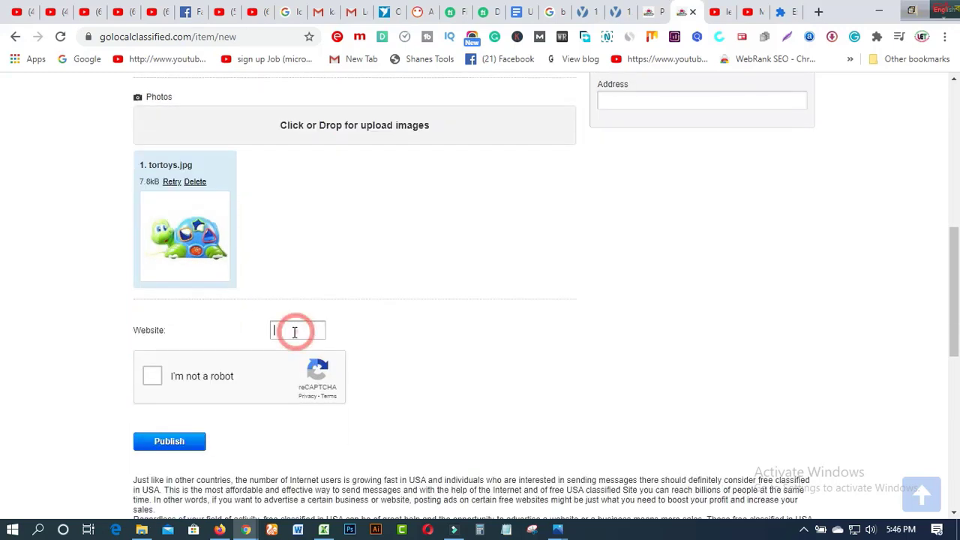
left_click(523, 13)
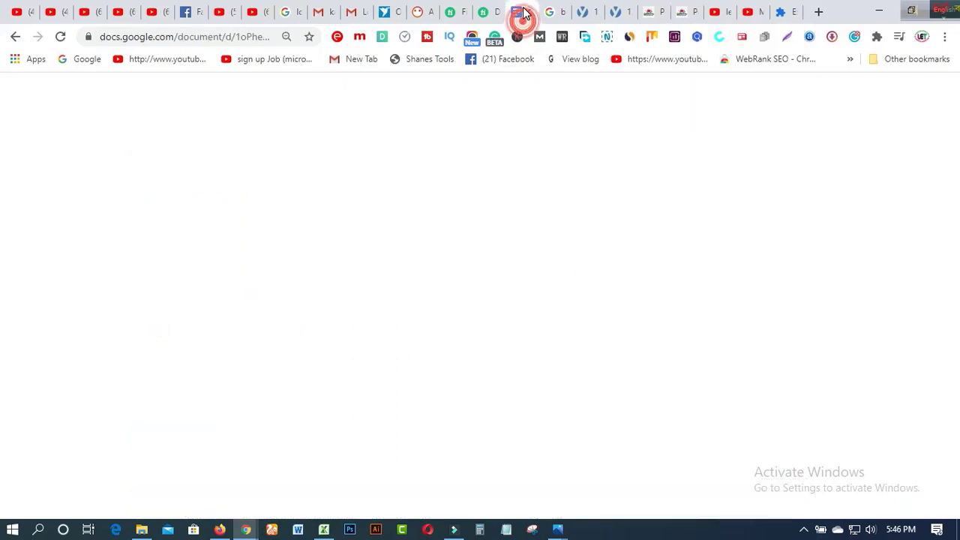
left_click(639, 267)
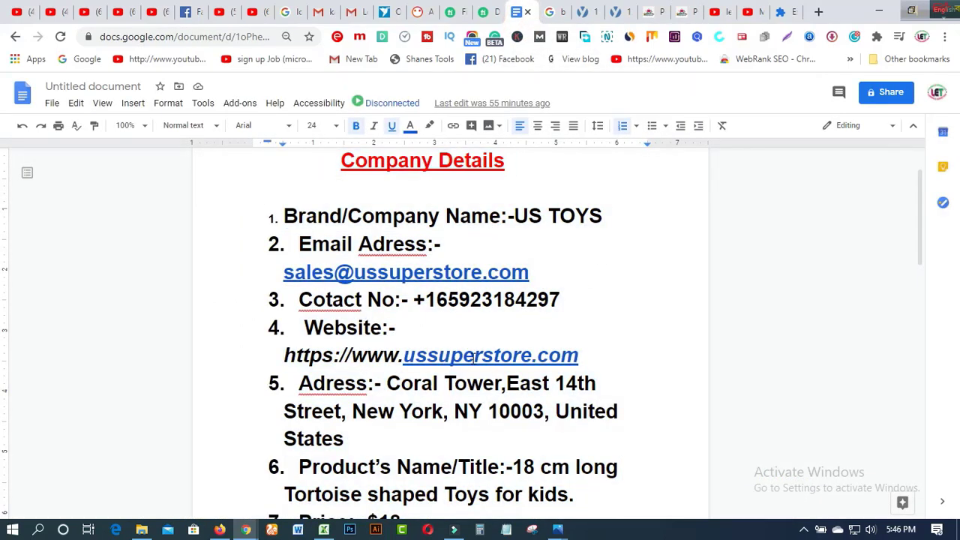
left_click_drag(288, 356, 628, 353)
right_click(562, 357)
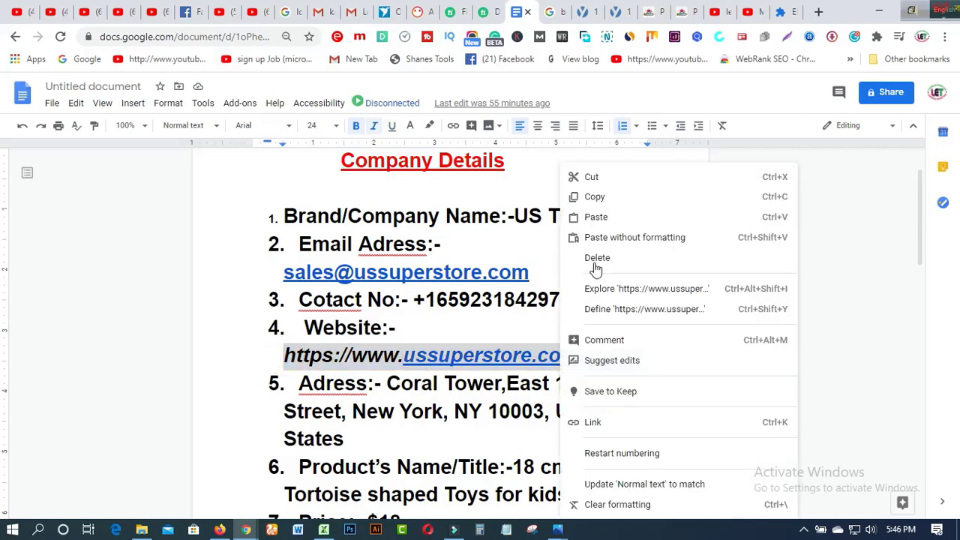
left_click(600, 196)
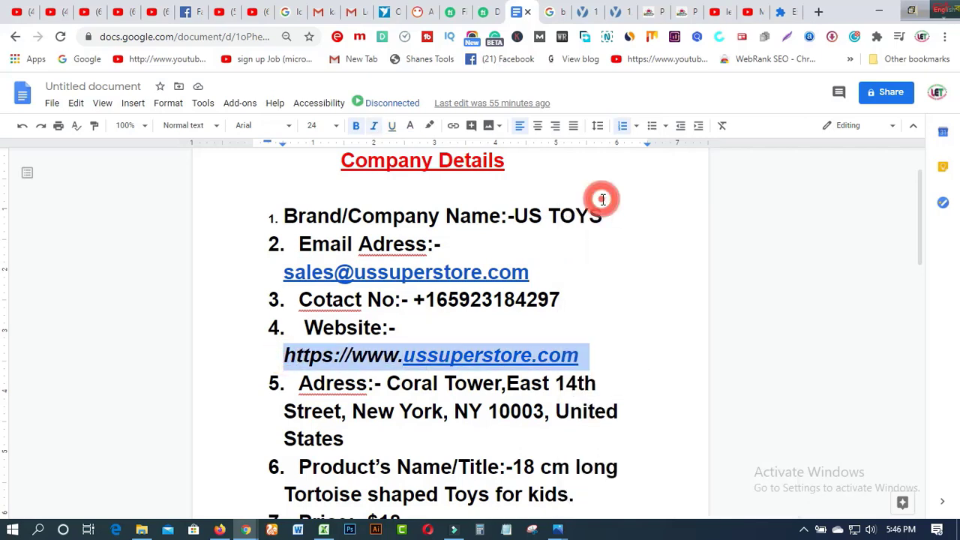
left_click(687, 14)
left_click(290, 329)
right_click(289, 329)
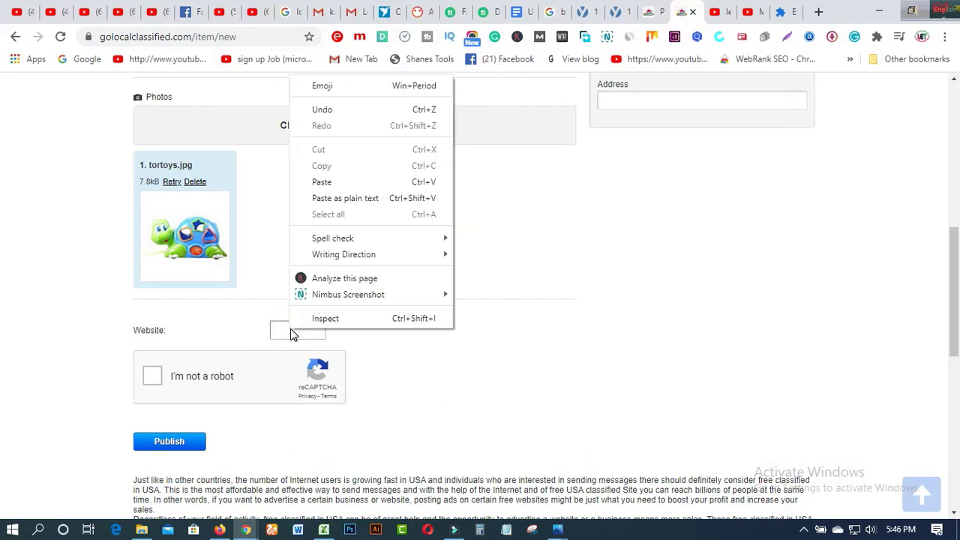
left_click(310, 180)
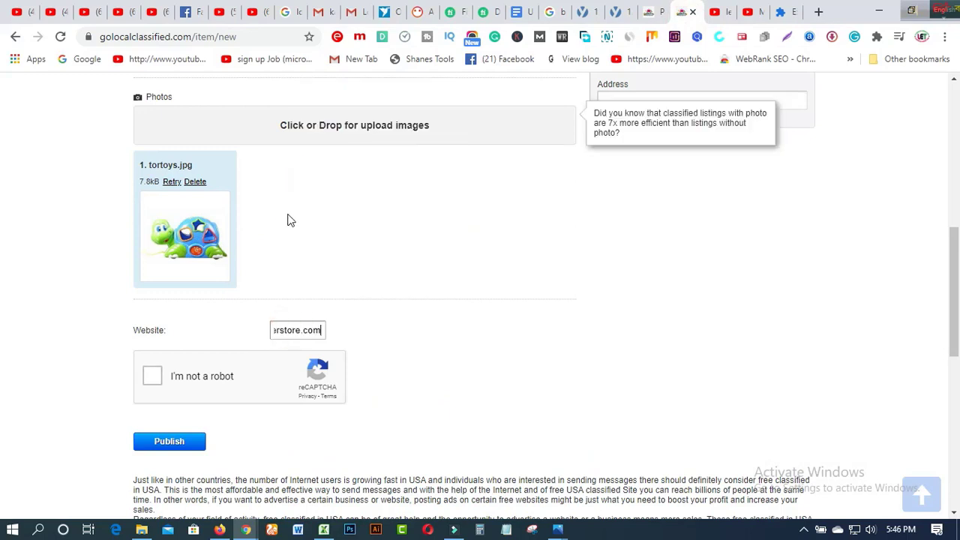
left_click(154, 379)
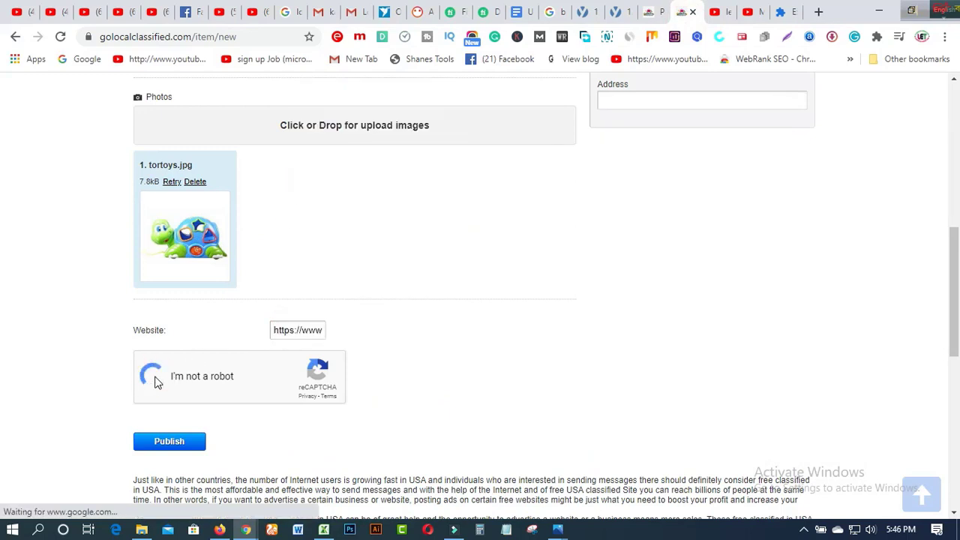
- Copy the company's contact number from the Google Docs details into the seller's mobile phone field, leaving the name blank
scroll(668, 371, "up", 6)
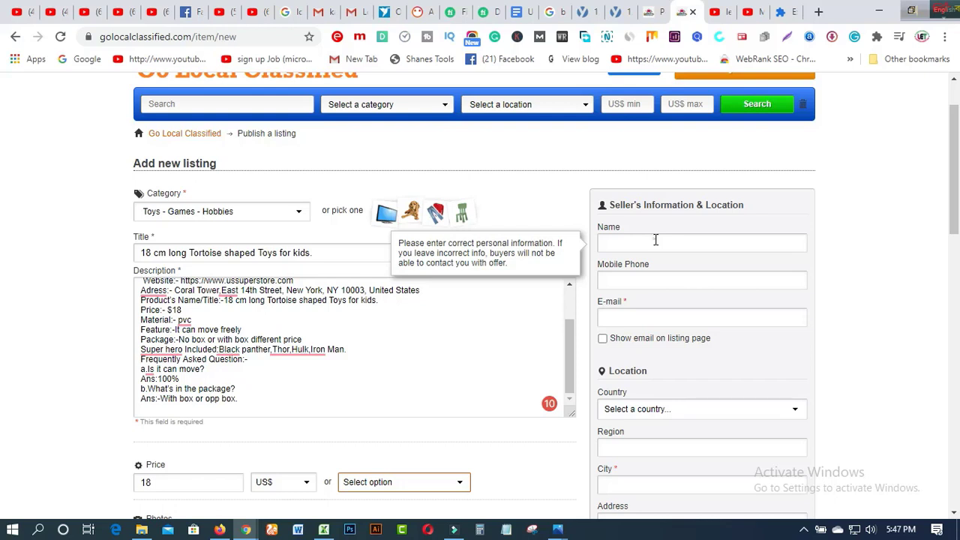
left_click(655, 239)
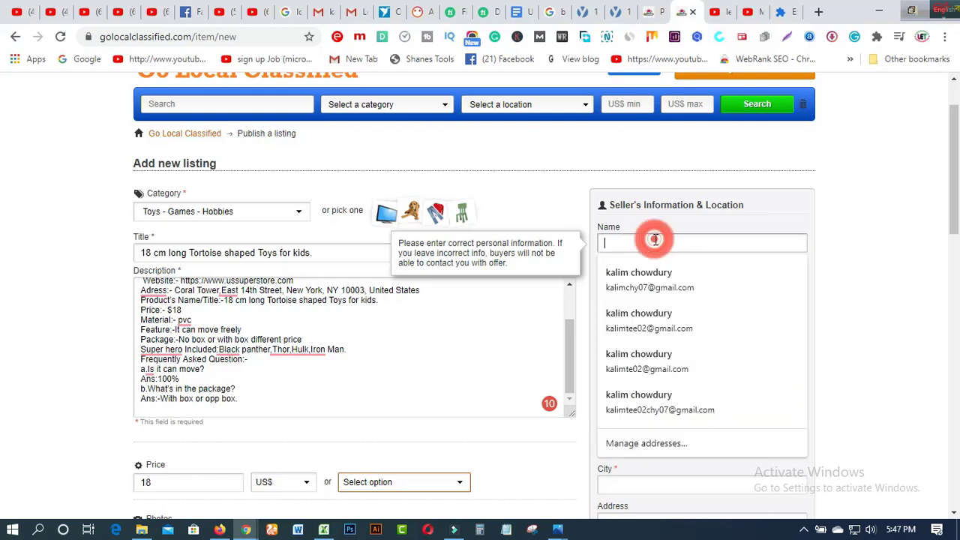
left_click(857, 160)
left_click(657, 279)
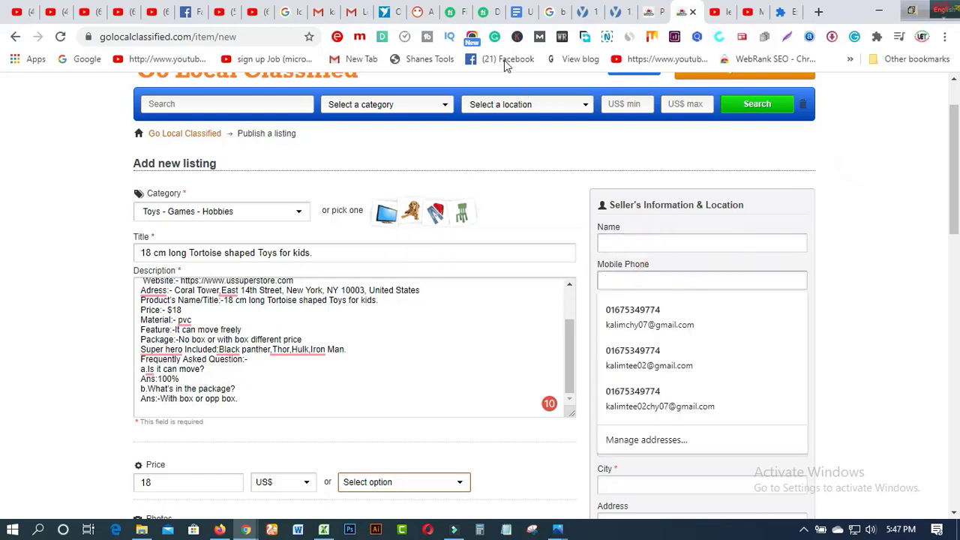
left_click(518, 12)
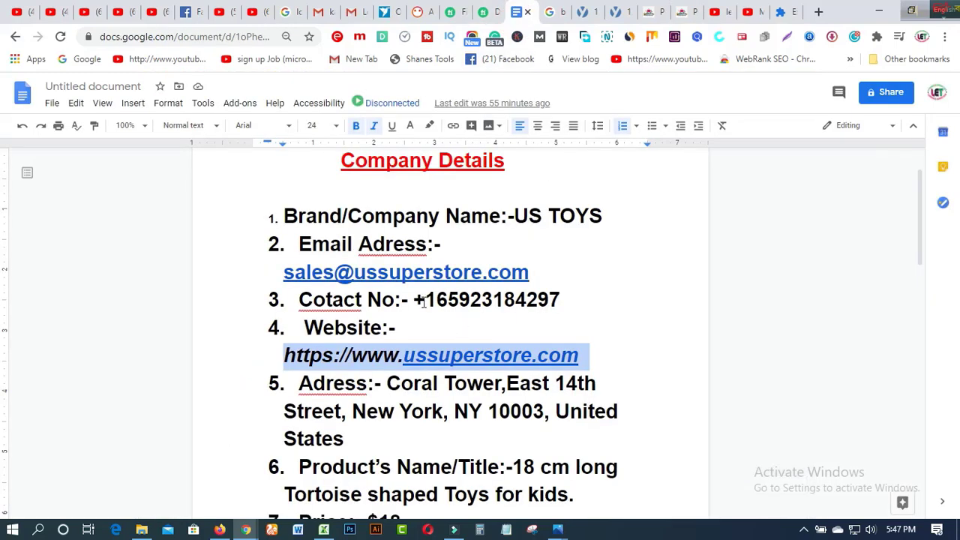
left_click_drag(414, 300, 578, 303)
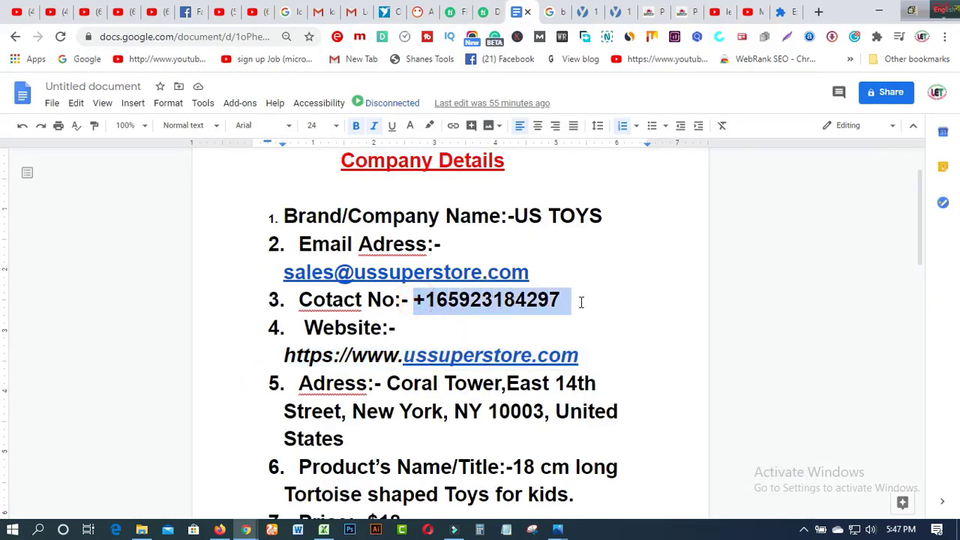
right_click(545, 312)
left_click(555, 177)
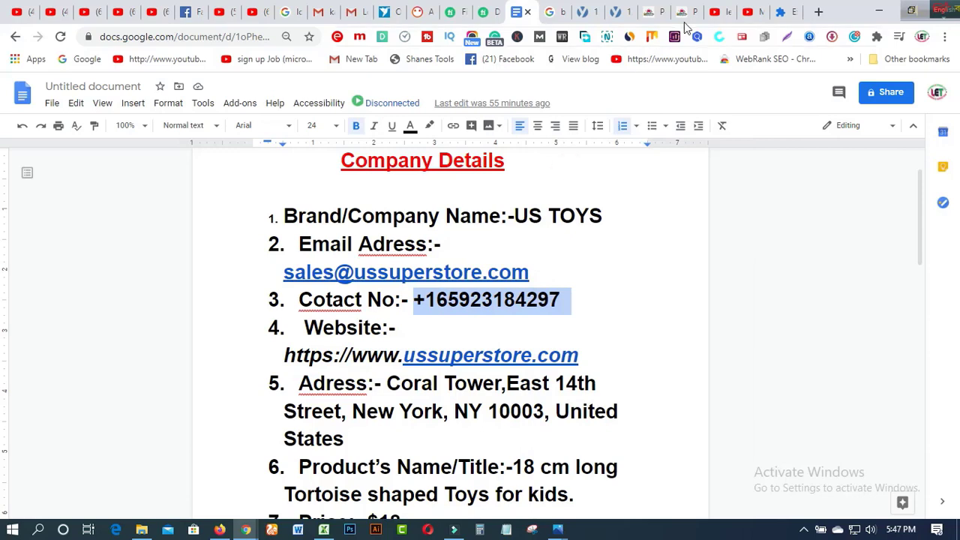
left_click(683, 12)
left_click(661, 284)
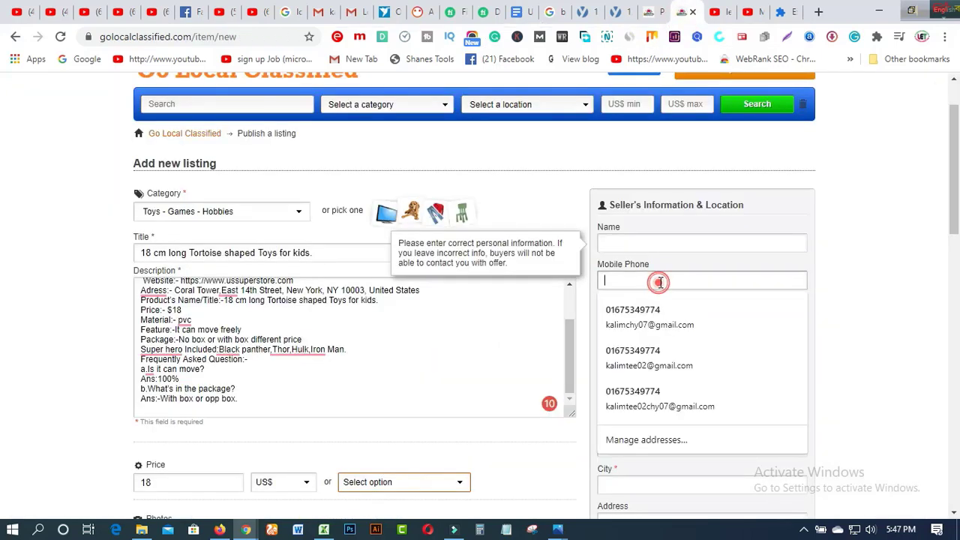
right_click(662, 288)
left_click(690, 135)
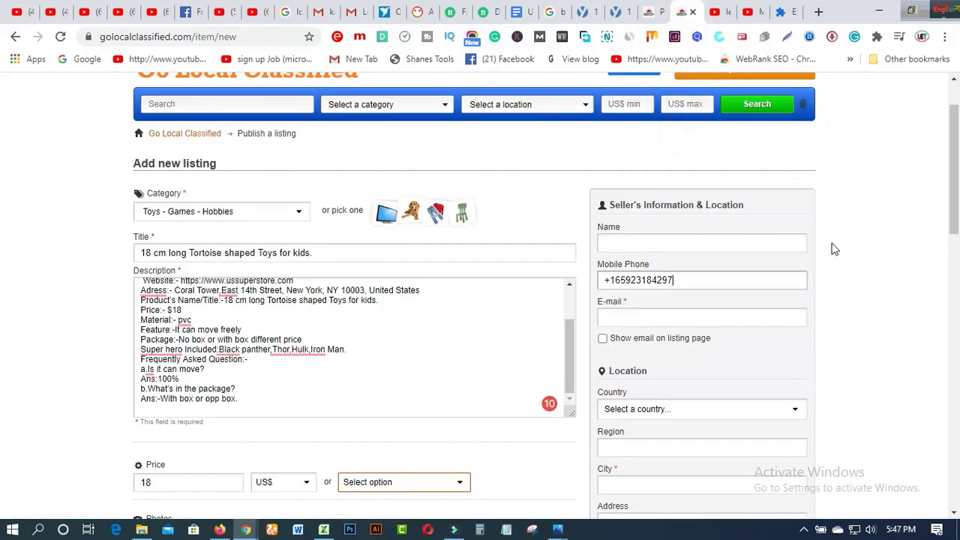
- Copy the company's email address from the Google Docs details into the seller's E-mail field on the listing form
left_click(522, 12)
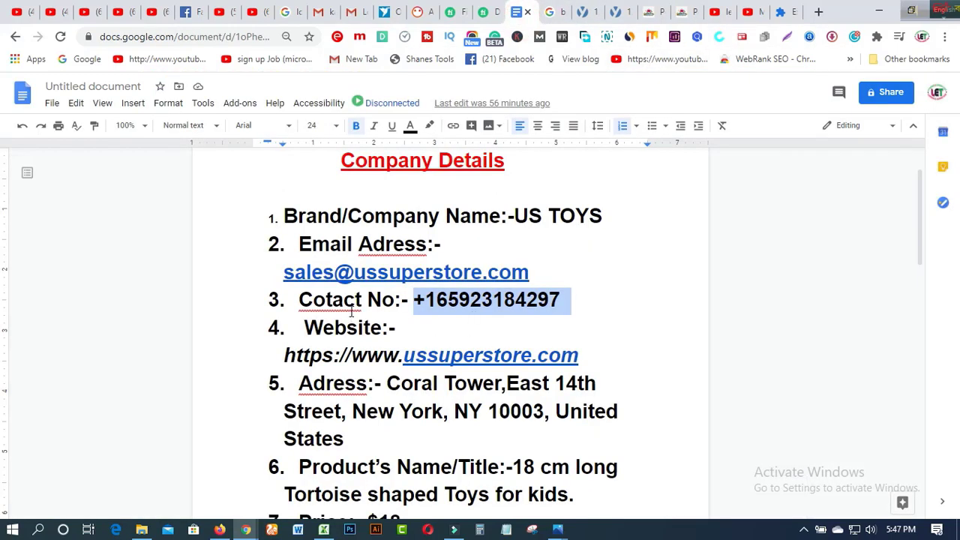
left_click_drag(285, 272, 529, 275)
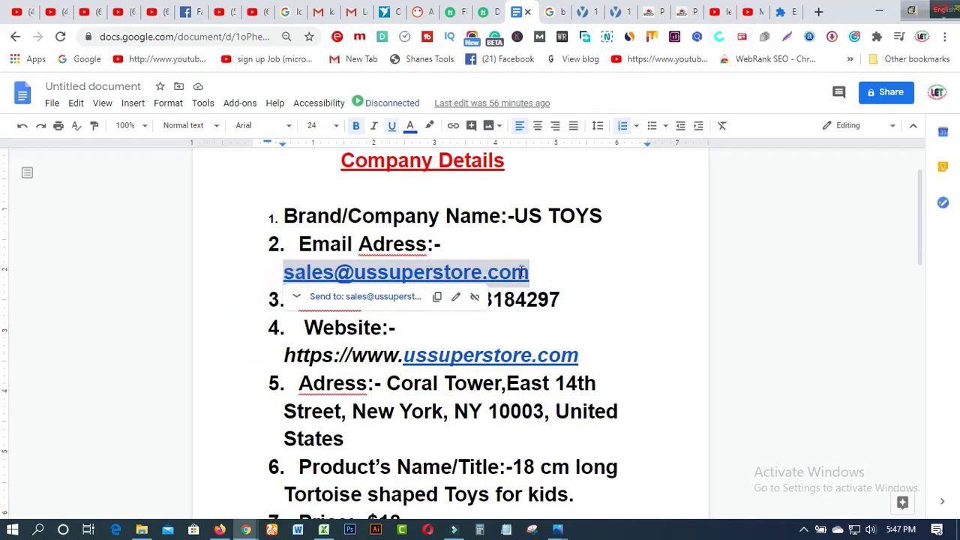
right_click(522, 273)
left_click(562, 143)
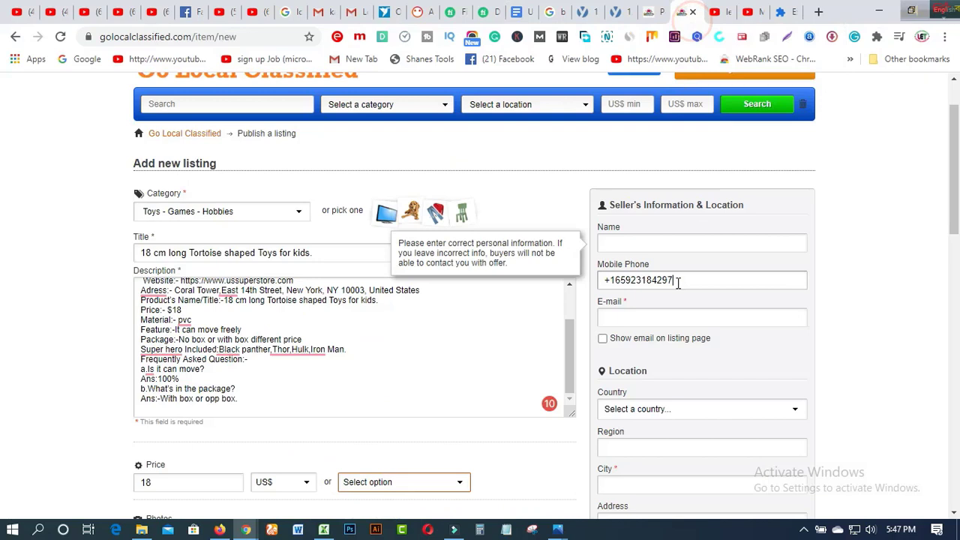
left_click(655, 320)
right_click(655, 321)
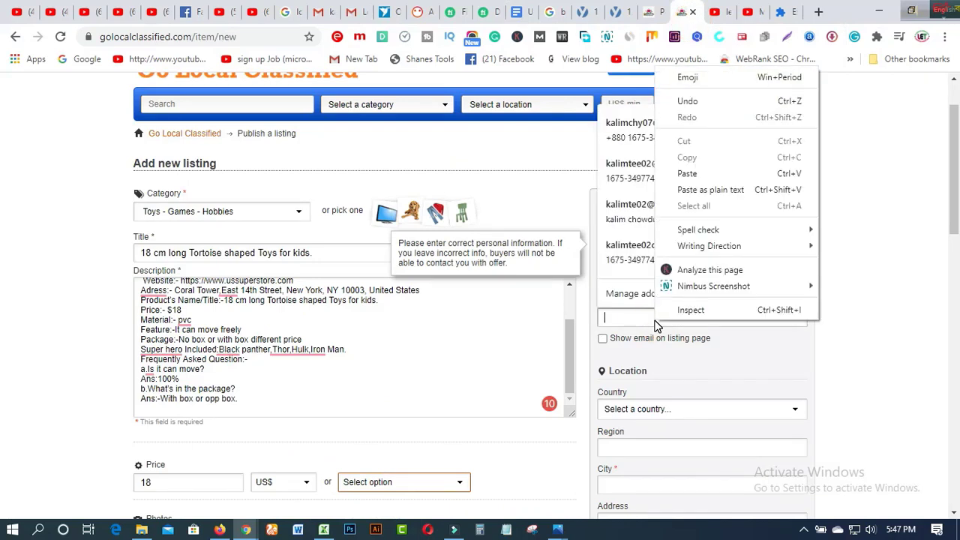
left_click(688, 173)
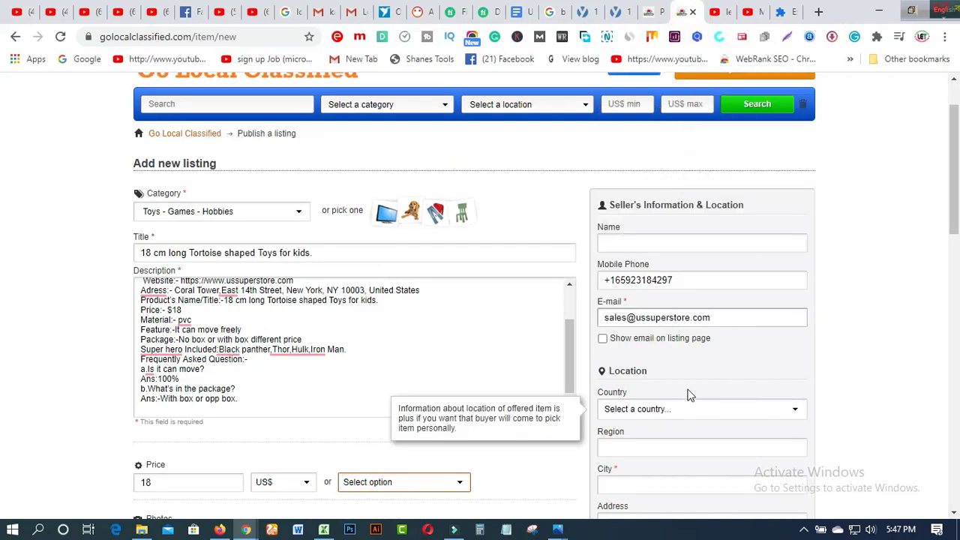
- Set the listing's country to United States
scroll(805, 372, "down", 1)
left_click(799, 342)
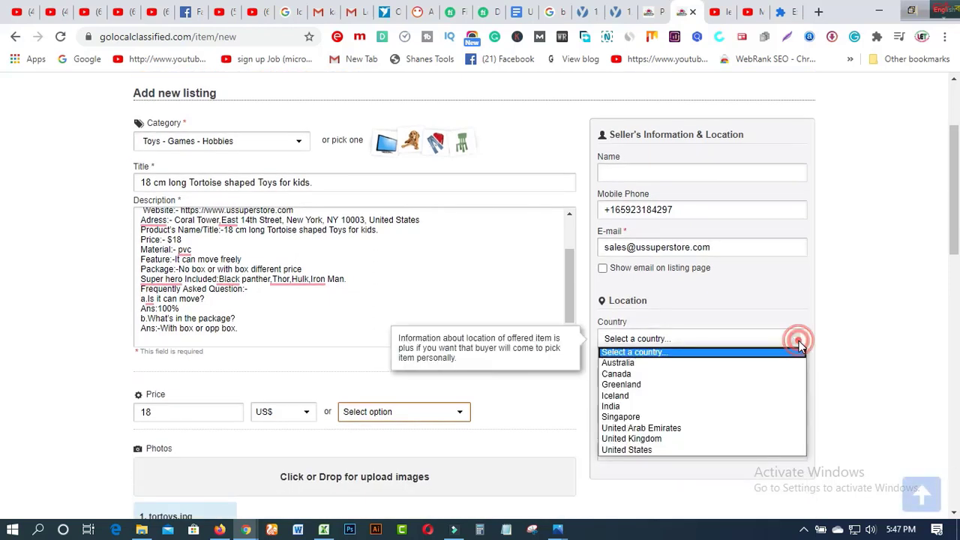
left_click(679, 450)
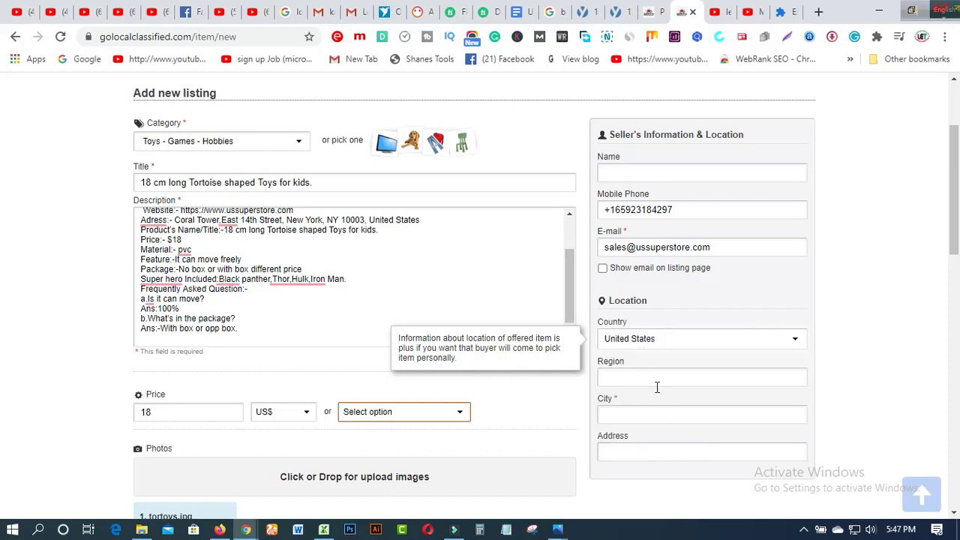
- Copy only the street portion of the company address from Google Docs into the listing's City field
left_click(645, 417)
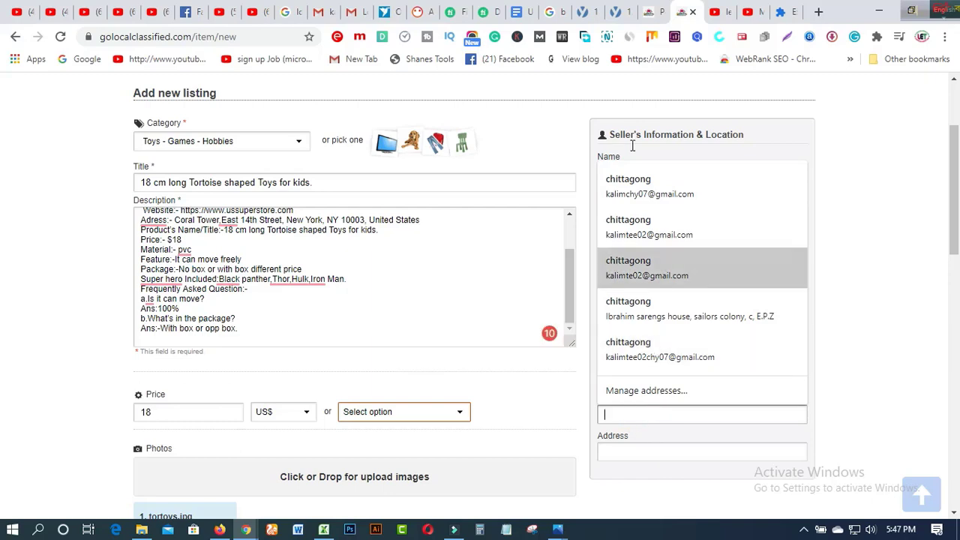
left_click(520, 16)
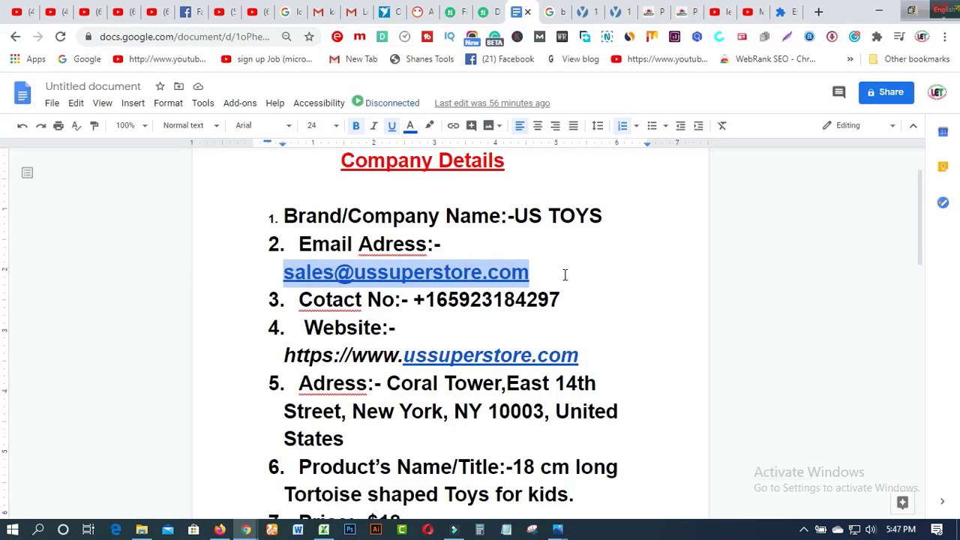
scroll(583, 315, "down", 3)
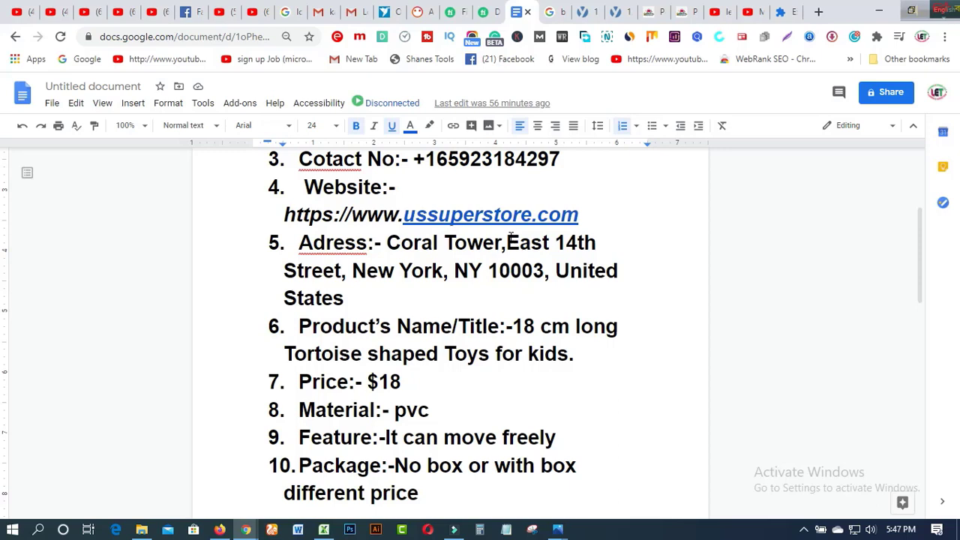
left_click_drag(508, 242, 335, 274)
right_click(336, 273)
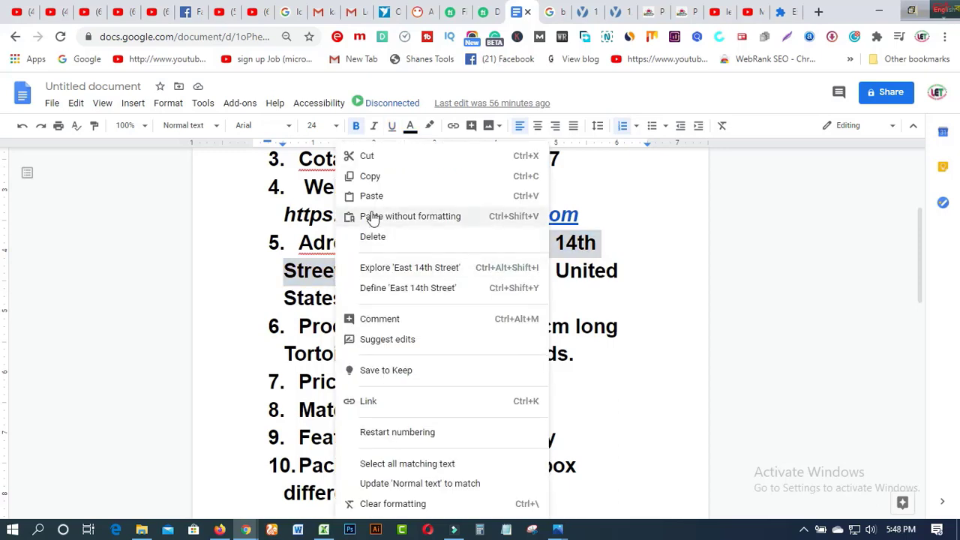
left_click(373, 184)
left_click(684, 12)
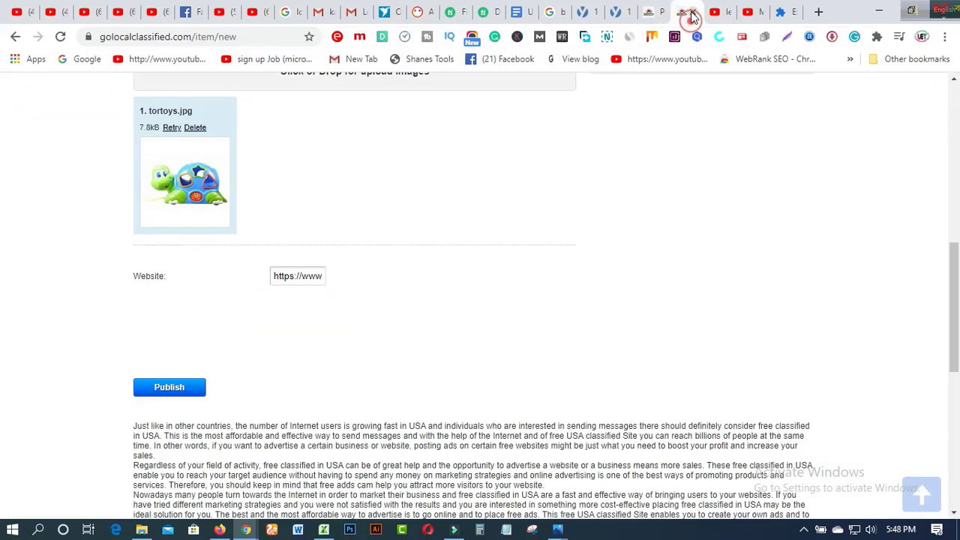
scroll(718, 194, "up", 3)
left_click(651, 221)
key("ctrl+v")
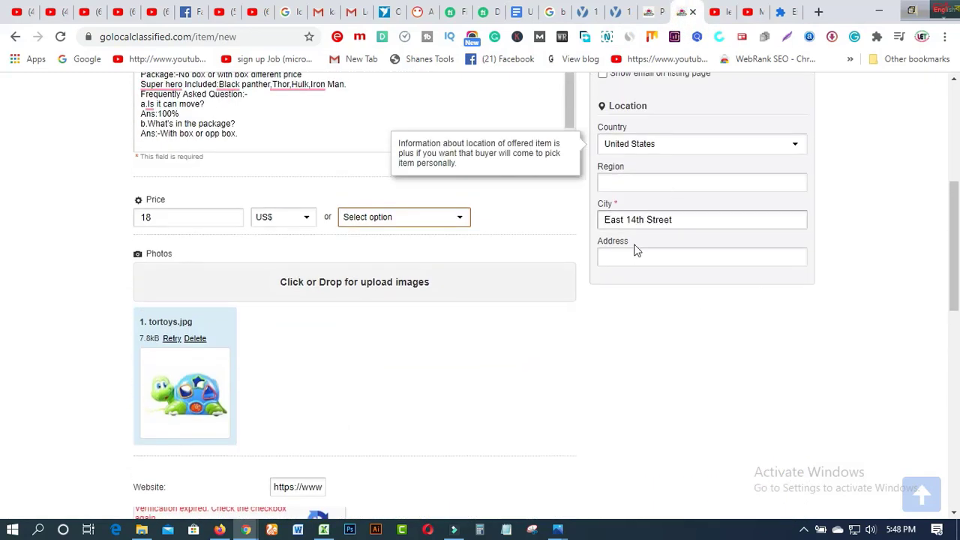
- Copy the company's full postal address from the Google Docs details into the listing's Address field
left_click(632, 256)
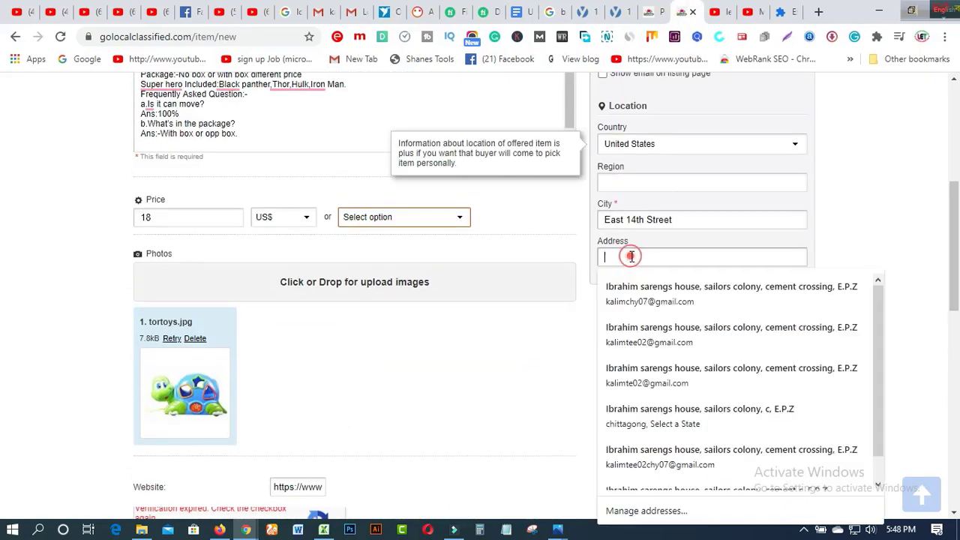
left_click(519, 14)
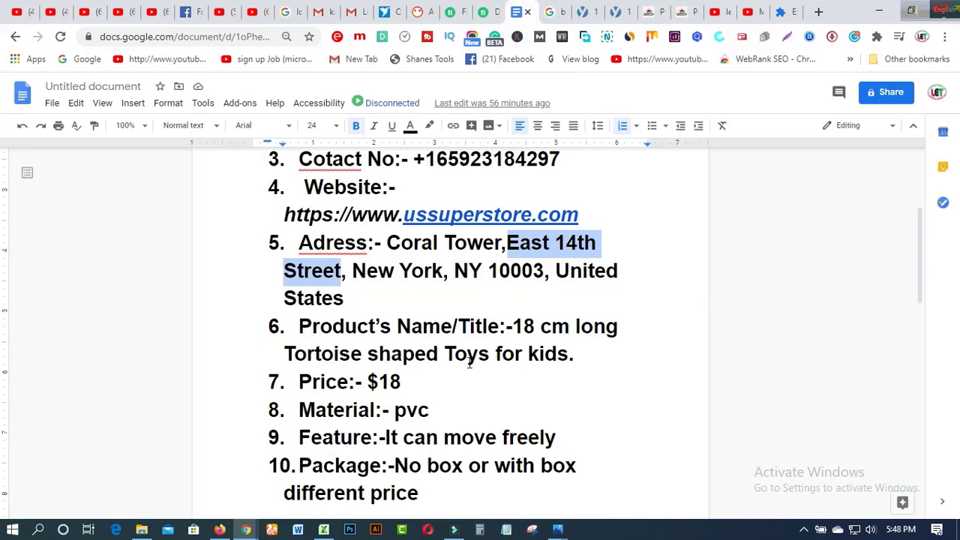
left_click_drag(387, 242, 345, 299)
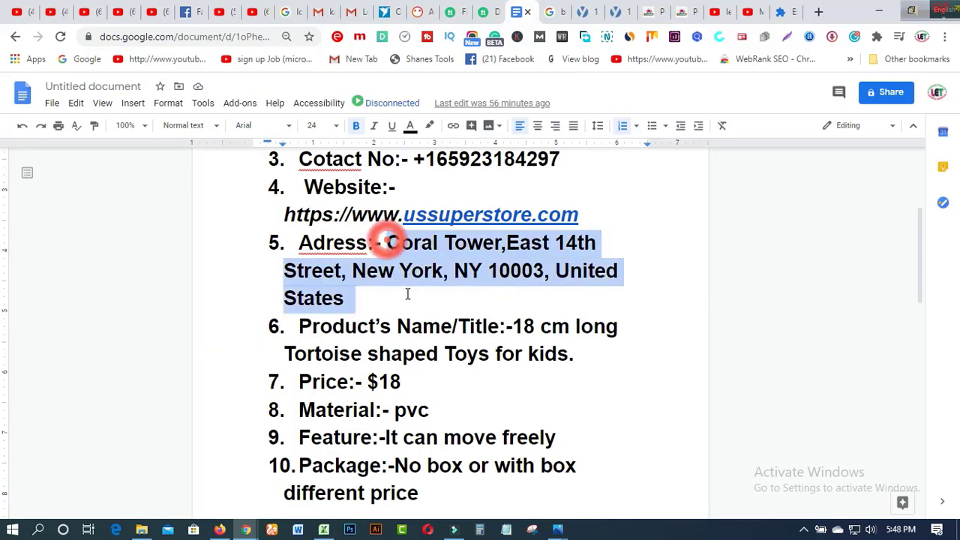
right_click(407, 272)
left_click(441, 177)
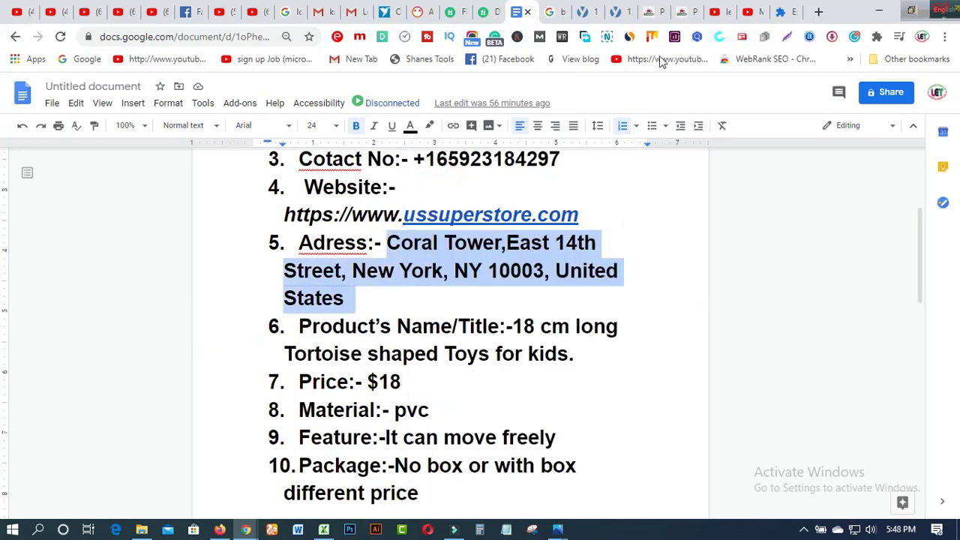
left_click(683, 12)
left_click(619, 253)
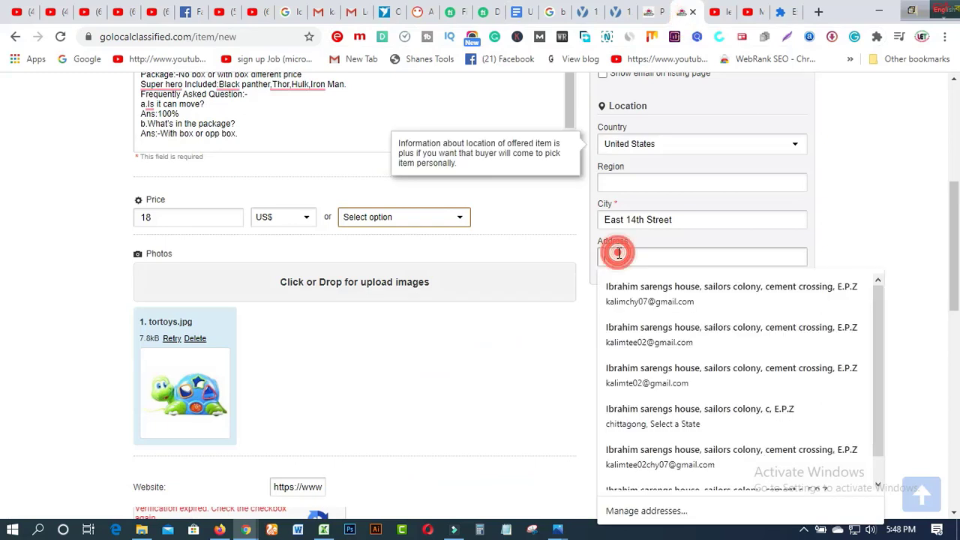
right_click(619, 252)
left_click(643, 355)
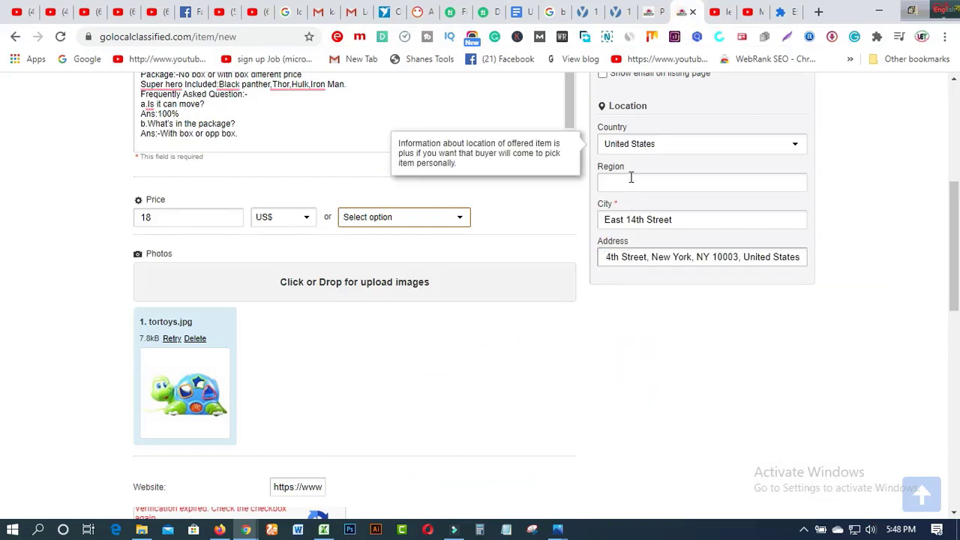
- Copy New York from the company address in Google Docs into the listing's Region field
left_click(518, 12)
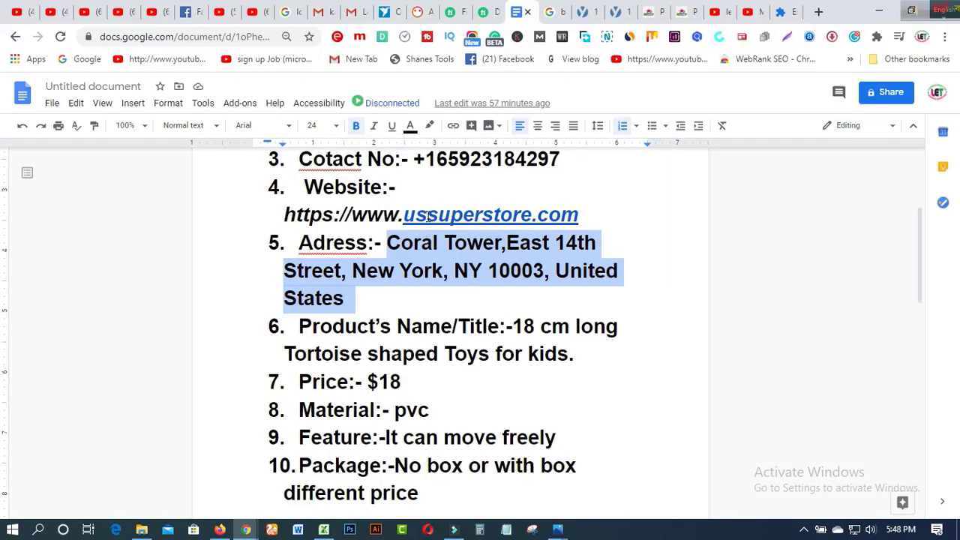
left_click(464, 303)
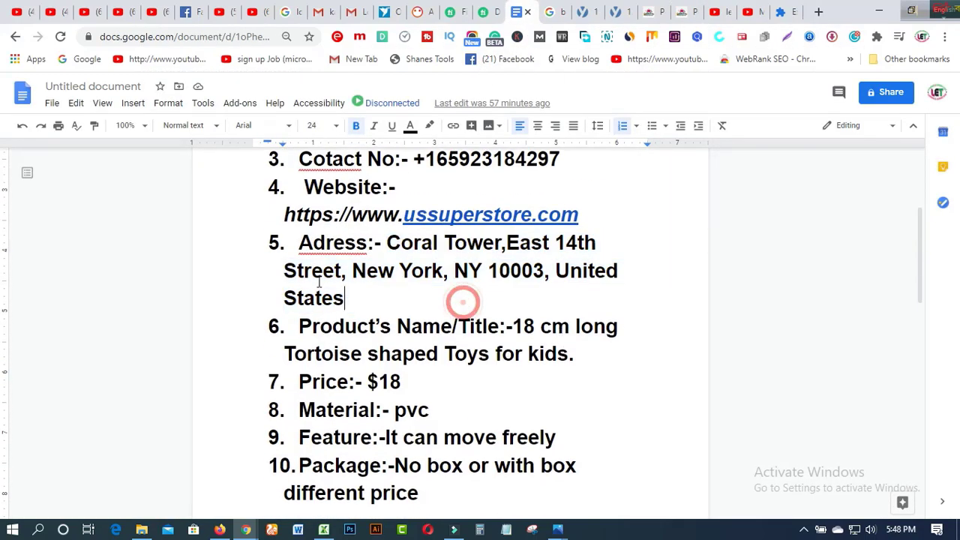
left_click(683, 12)
left_click(666, 183)
right_click(667, 183)
left_click(696, 290)
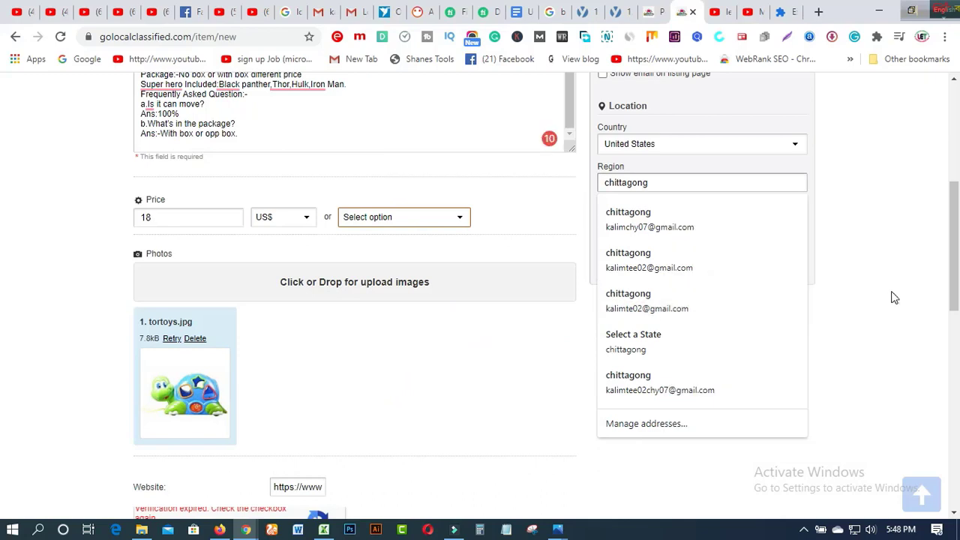
left_click(858, 275)
- Redo the expired reCAPTCHA check by selecting all images with cars, and publish the listing
scroll(450, 352, "down", 1)
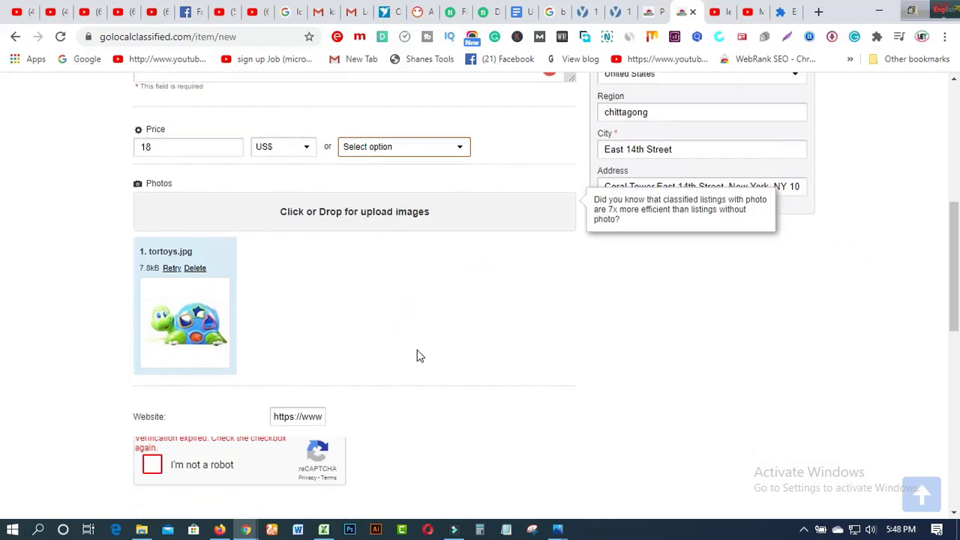
scroll(170, 352, "down", 2)
left_click(152, 327)
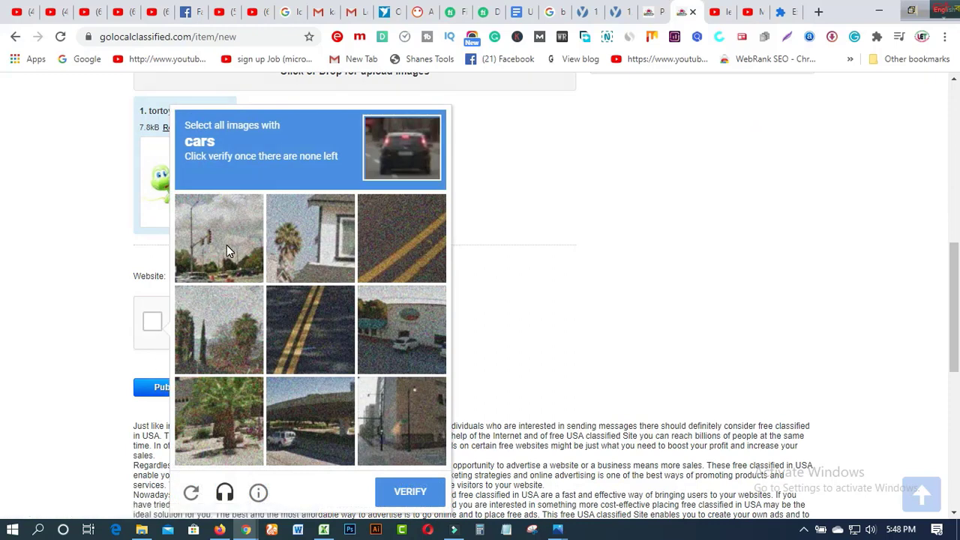
left_click(288, 434)
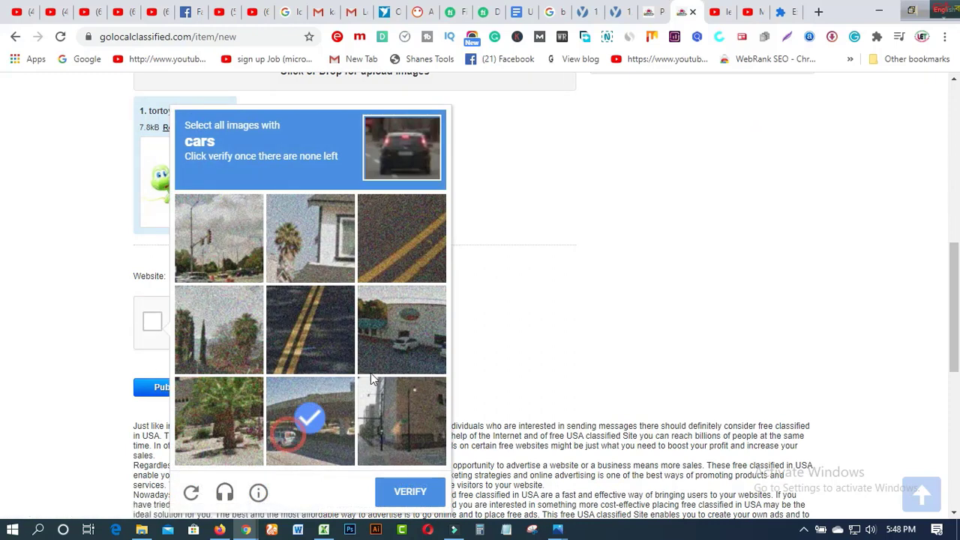
left_click(401, 343)
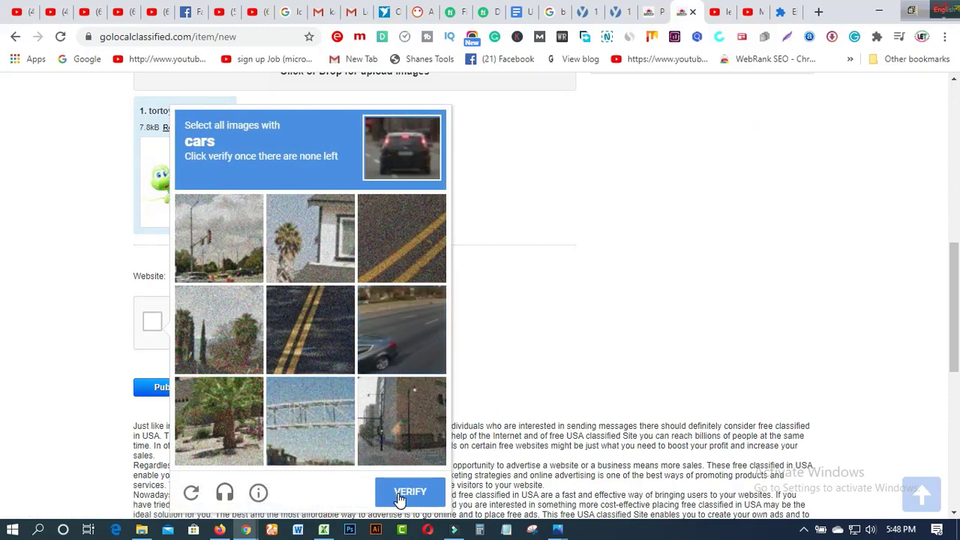
left_click(406, 342)
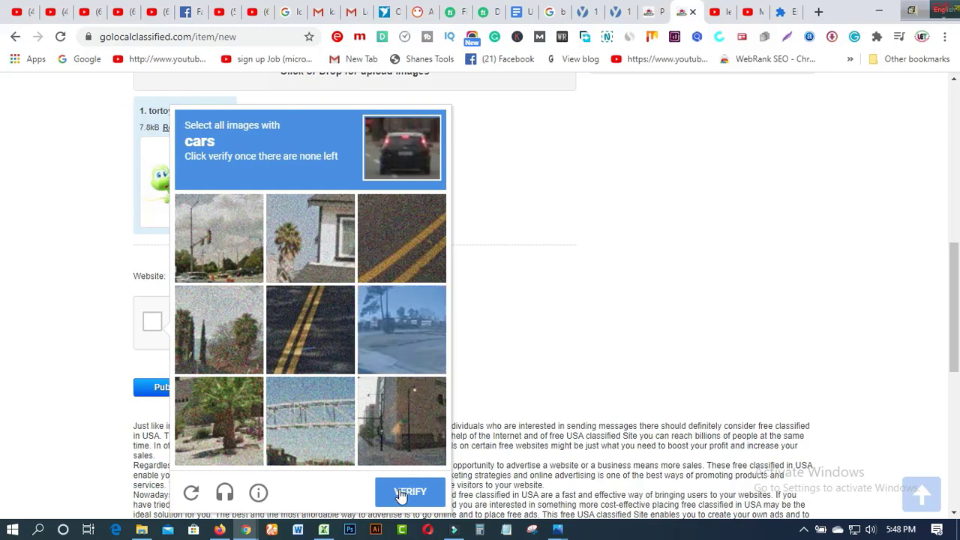
left_click(402, 493)
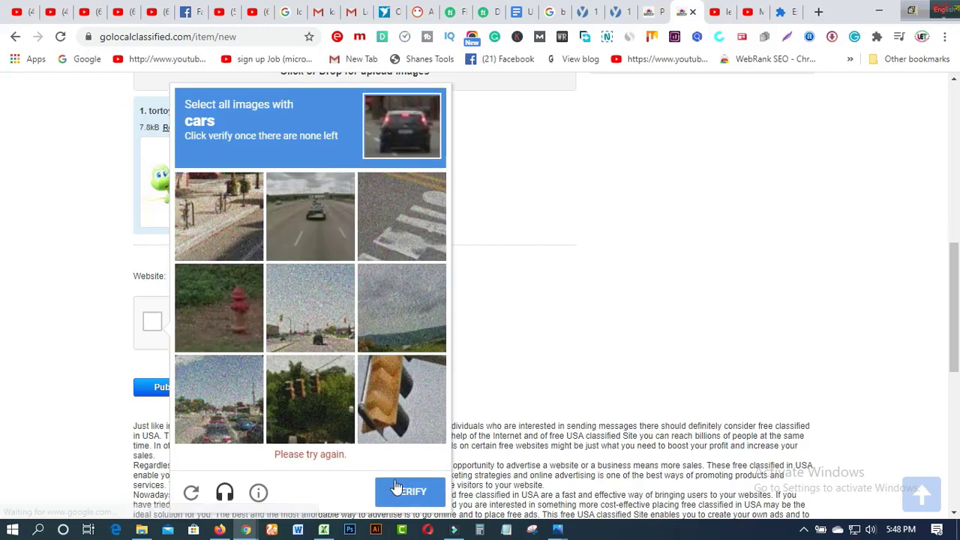
left_click(297, 194)
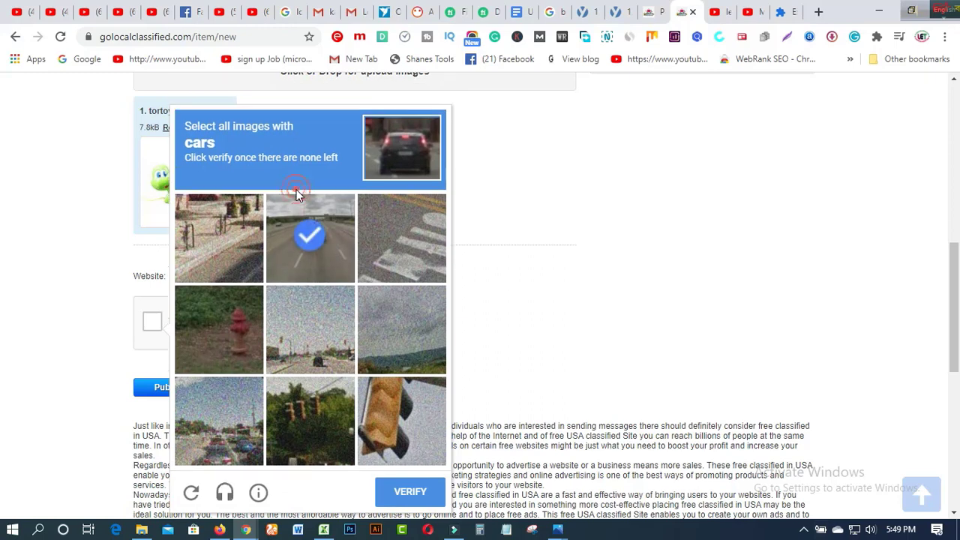
left_click(240, 431)
left_click(411, 492)
left_click(171, 389)
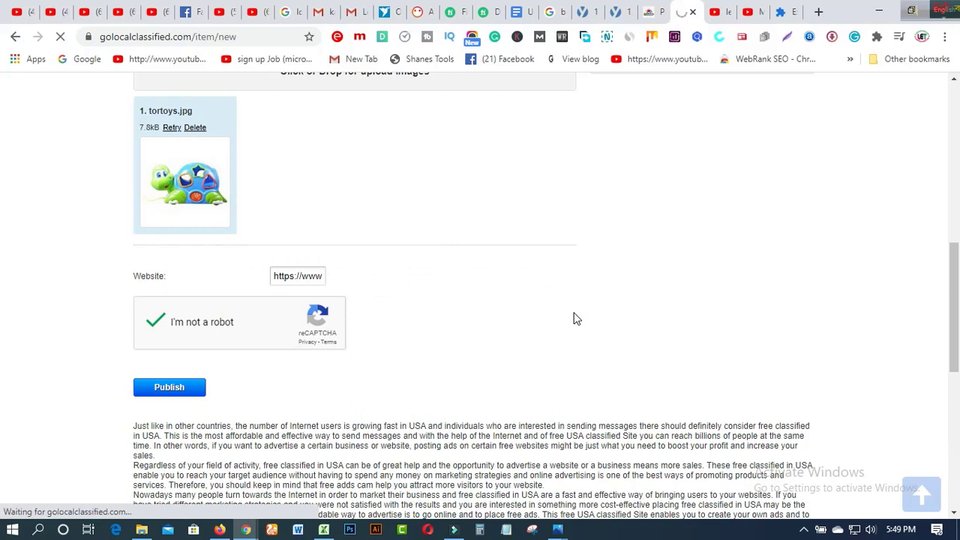
- Find the ad "18 cm long Tortoise shaped Toys for kids." in the Toys - Games - Hobbies results and open it
scroll(574, 319, "up", 2)
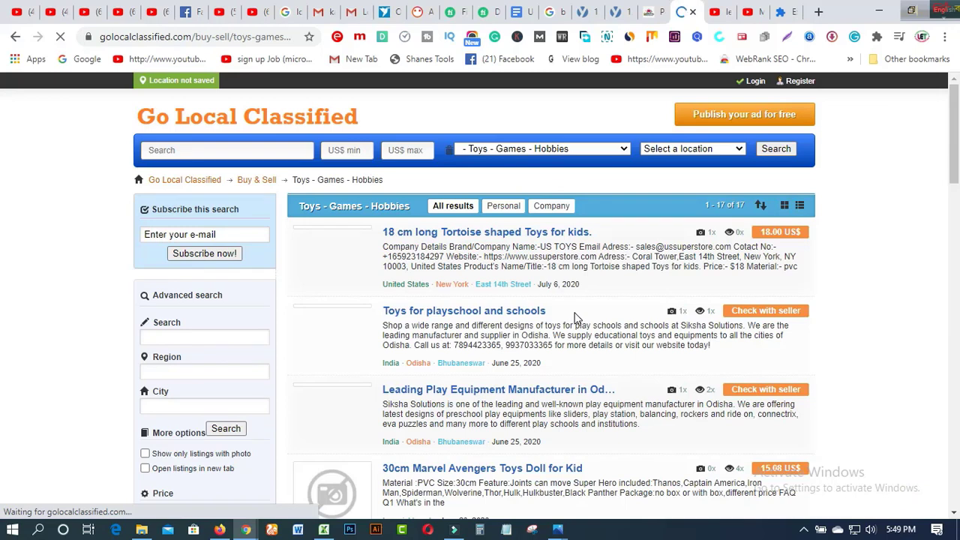
scroll(516, 338, "down", 1)
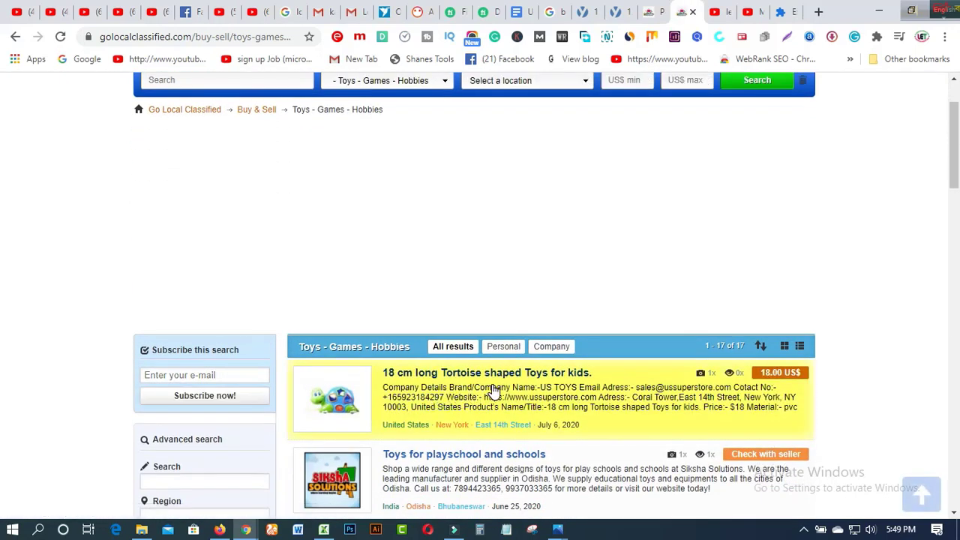
scroll(494, 390, "down", 1)
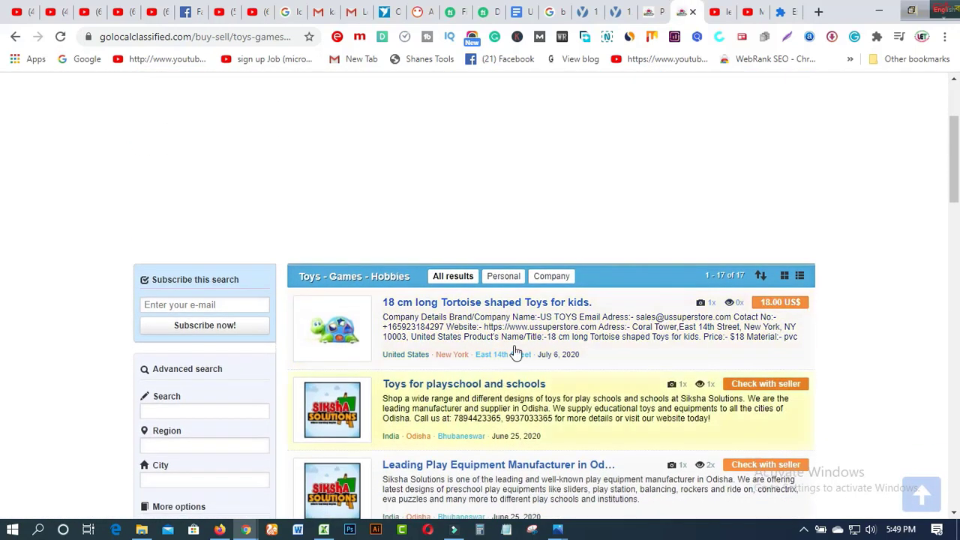
left_click(578, 303)
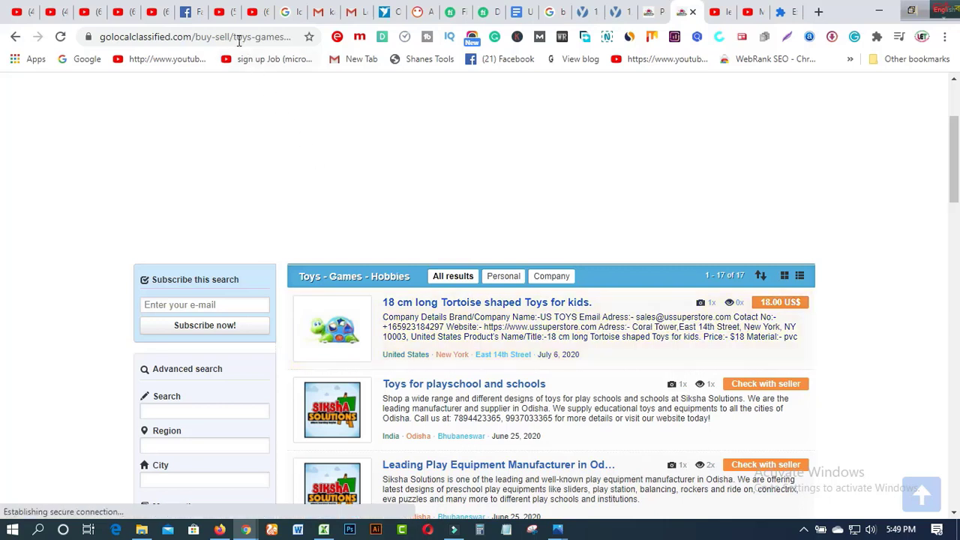
- Copy the Toys - Games - Hobbies page's URL into Excel under Ads site Name in row 2, and enter the heading ADD LINK in I1
left_click(240, 37)
right_click(240, 37)
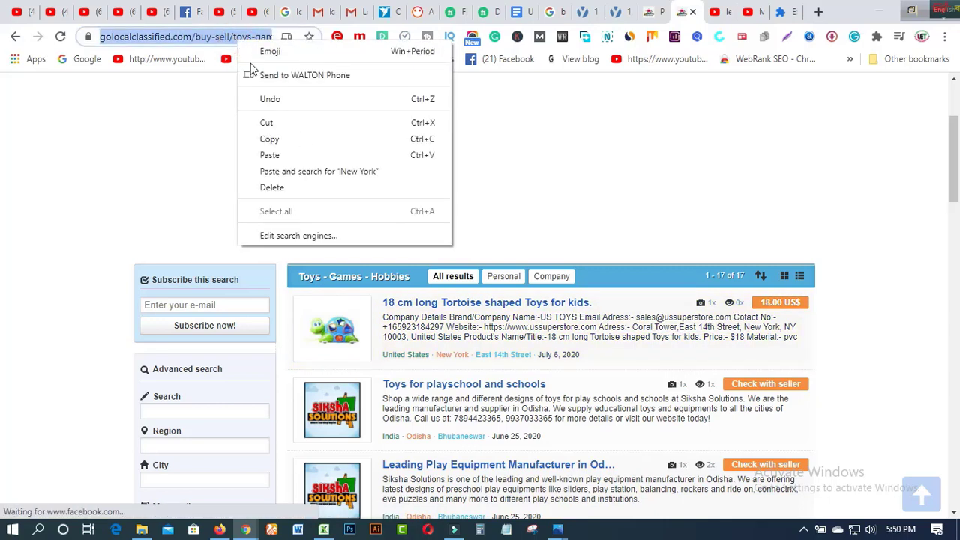
left_click(270, 140)
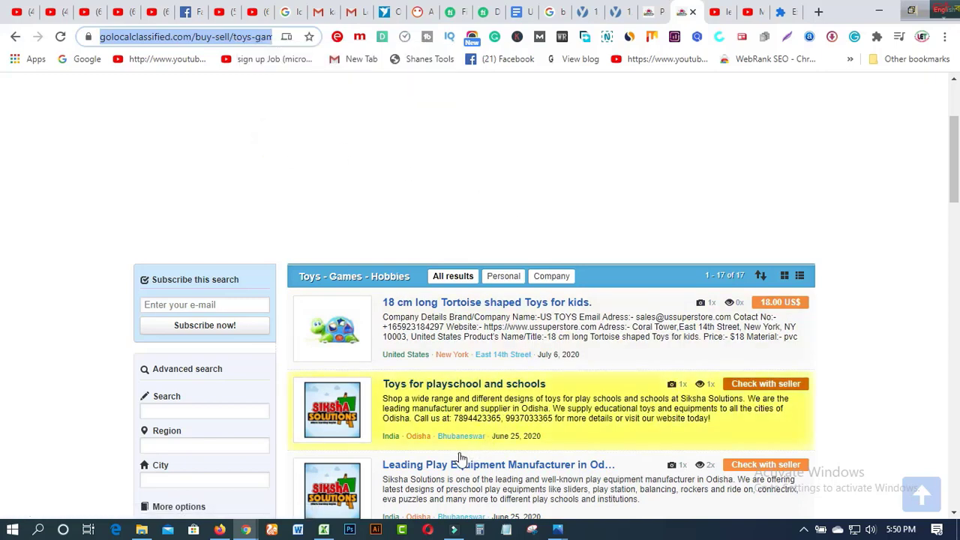
mouse_move(324, 528)
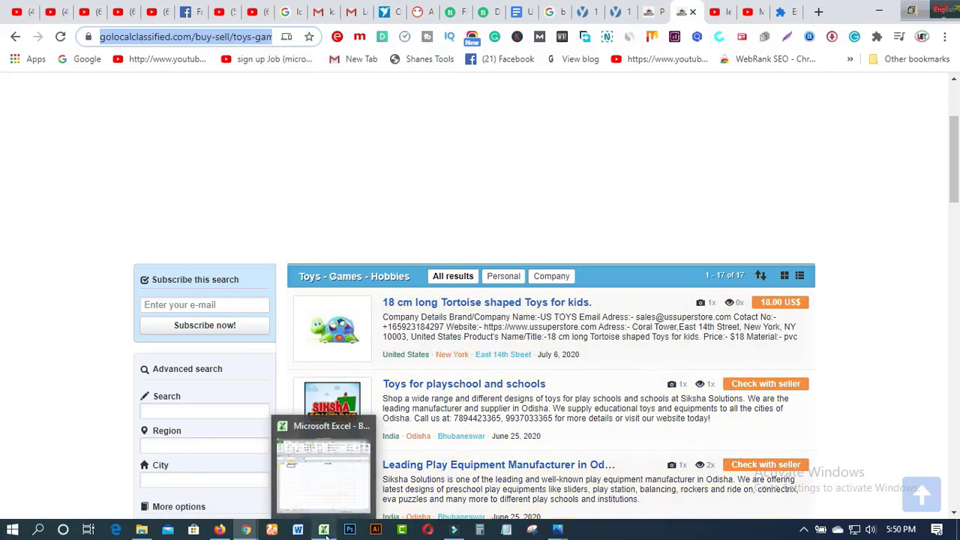
left_click(317, 493)
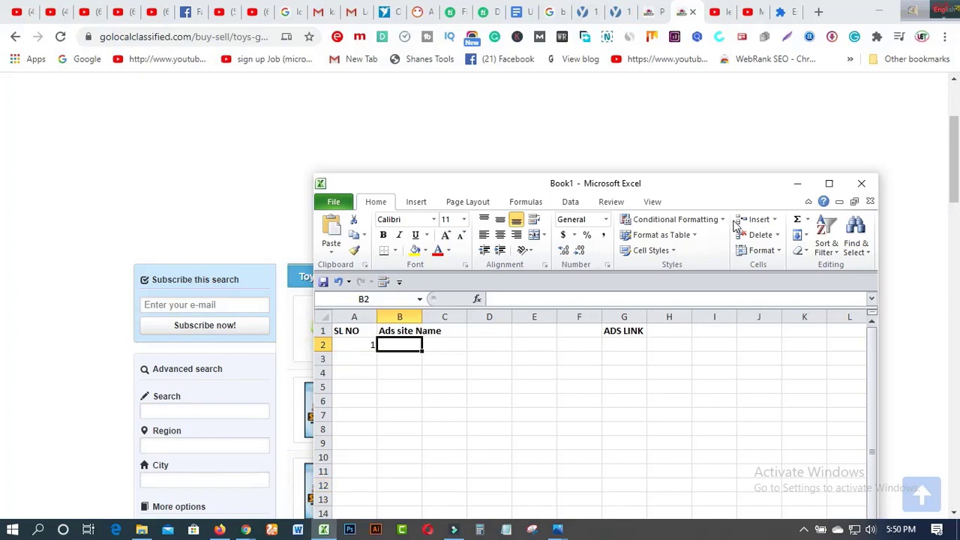
left_click_drag(740, 184, 636, 87)
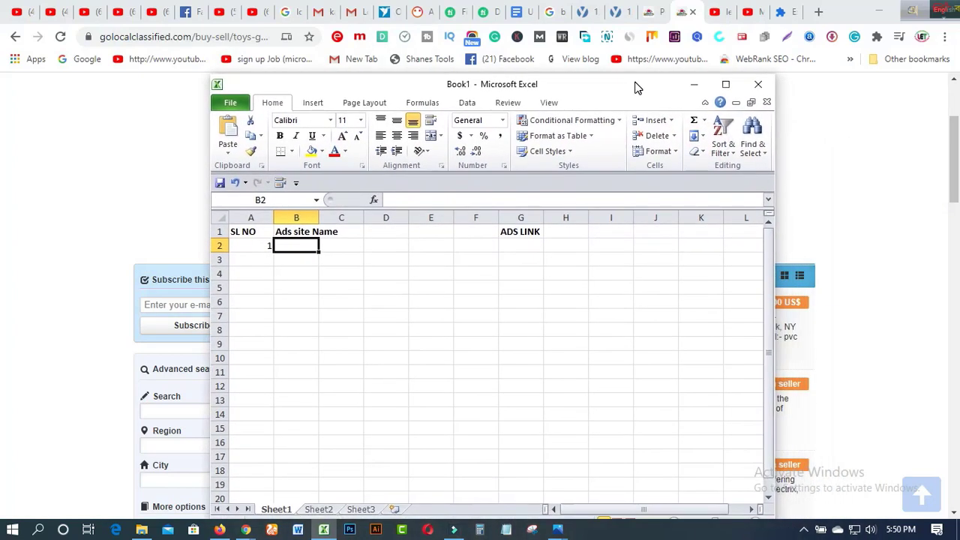
left_click_drag(291, 244, 384, 244)
key("ctrl+v")
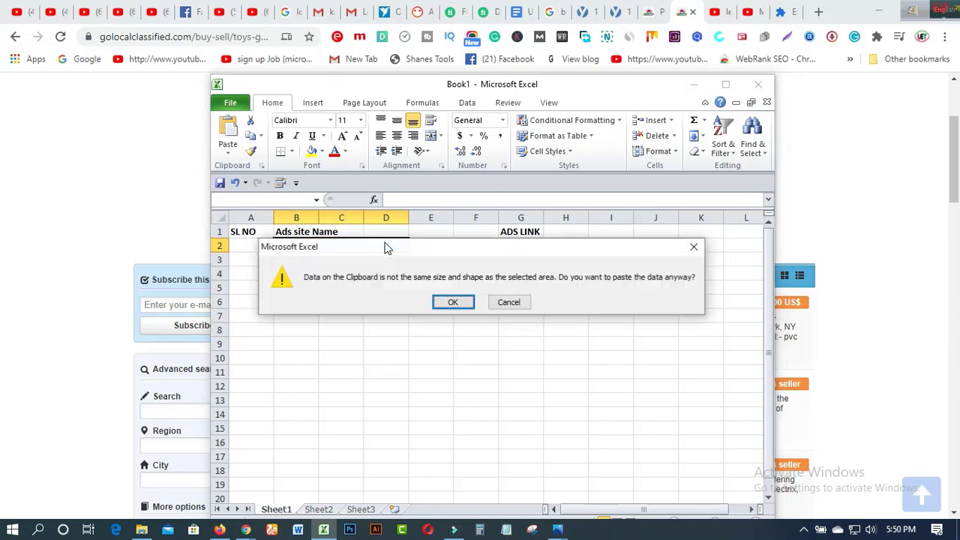
left_click(456, 300)
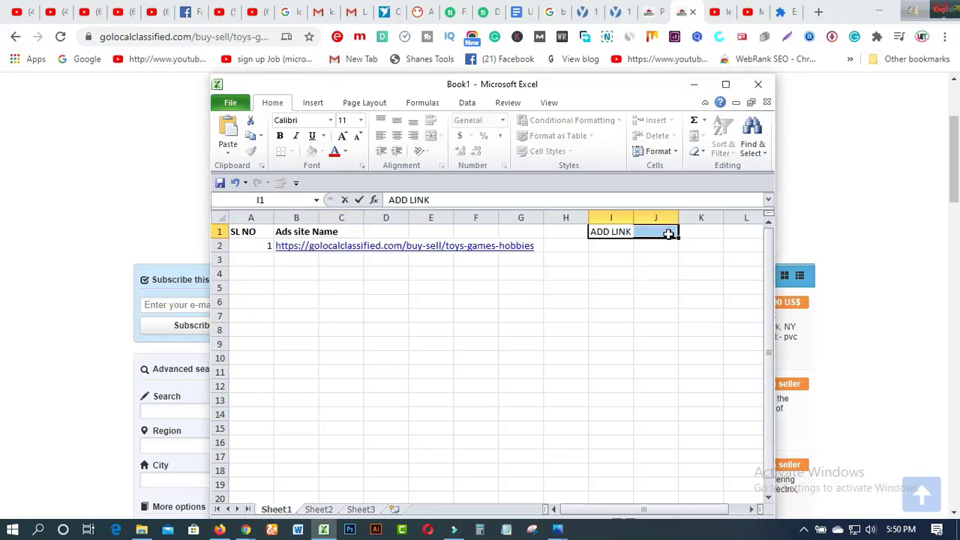
left_click(616, 245)
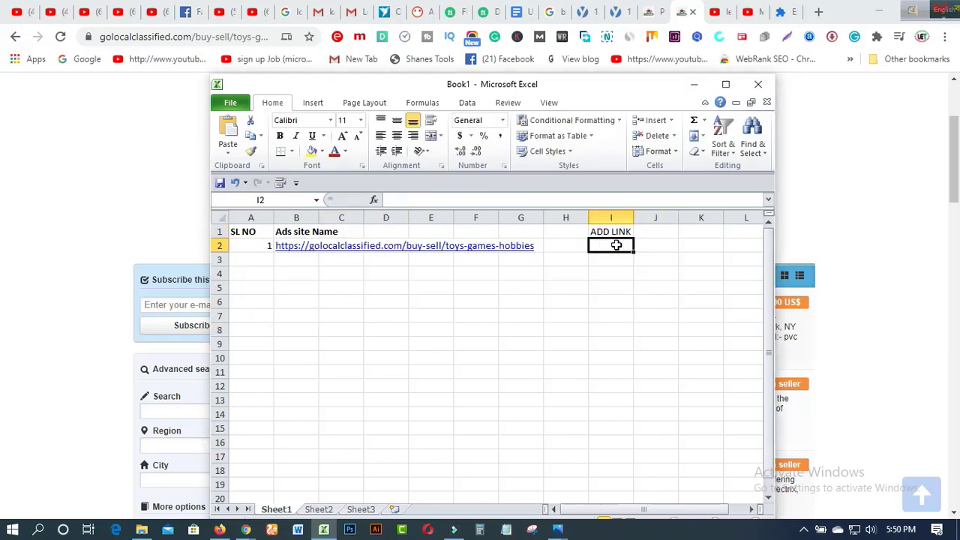
- Back in Chrome, open the ad "18 cm long Tortoise shaped Toys for kids." in a new tab and review its published details
left_click(105, 141)
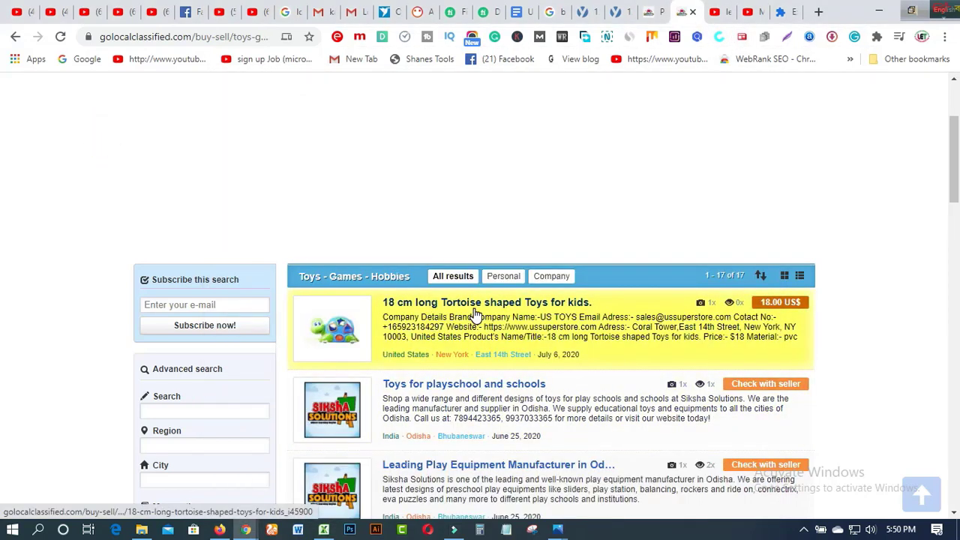
scroll(474, 313, "down", 1)
right_click(483, 236)
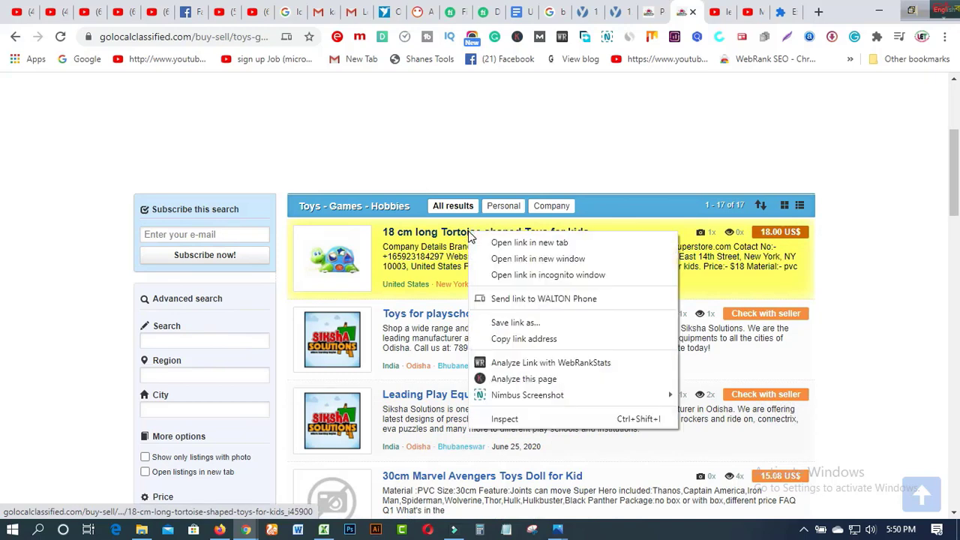
left_click(486, 243)
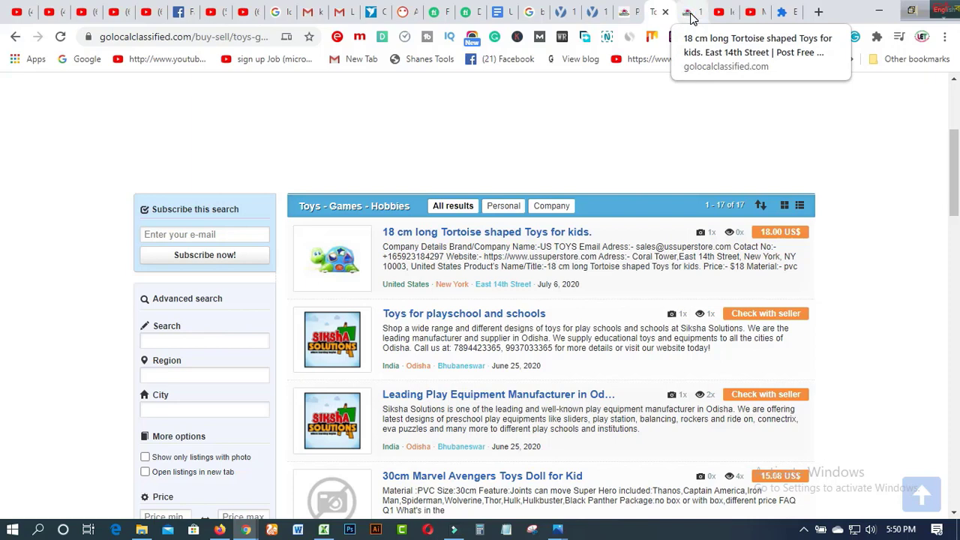
left_click(691, 17)
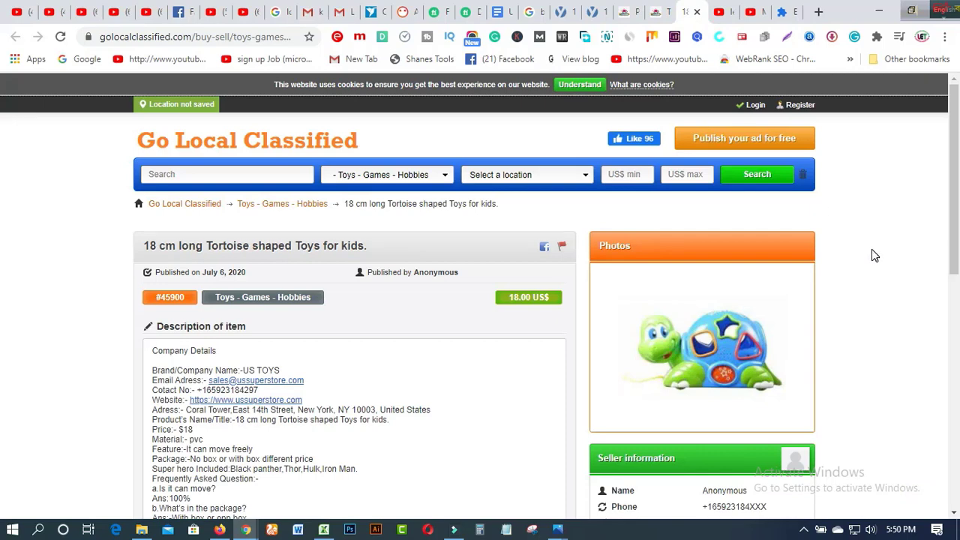
scroll(872, 255, "down", 1)
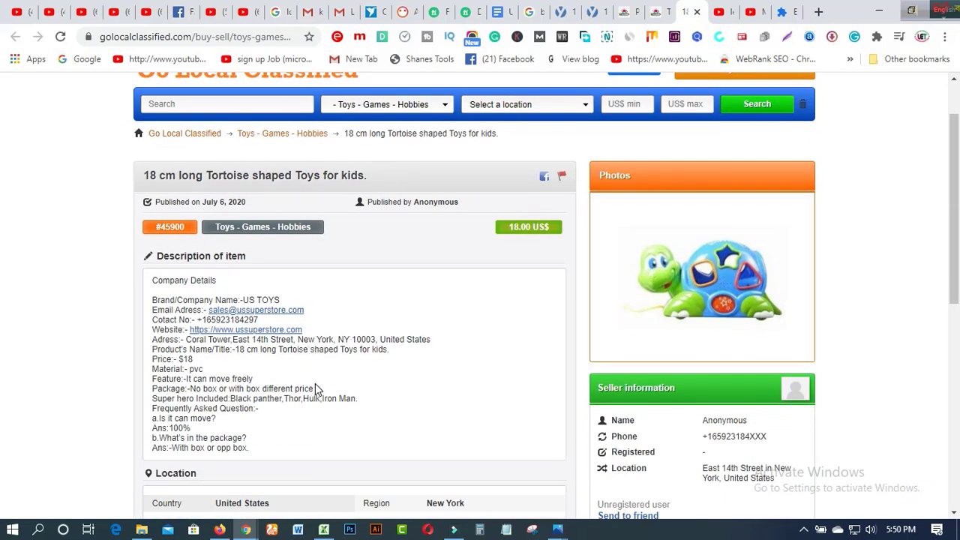
scroll(393, 371, "down", 2)
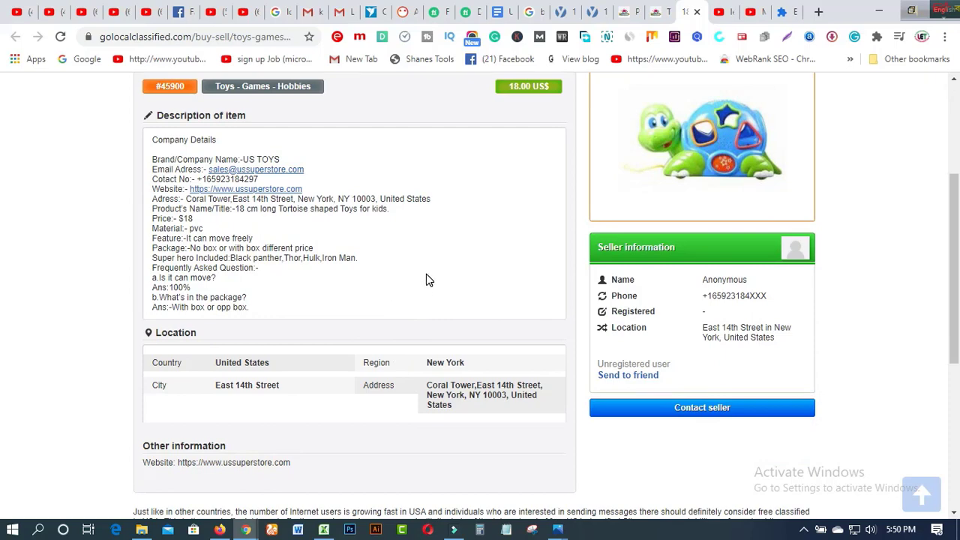
scroll(427, 279, "down", 2)
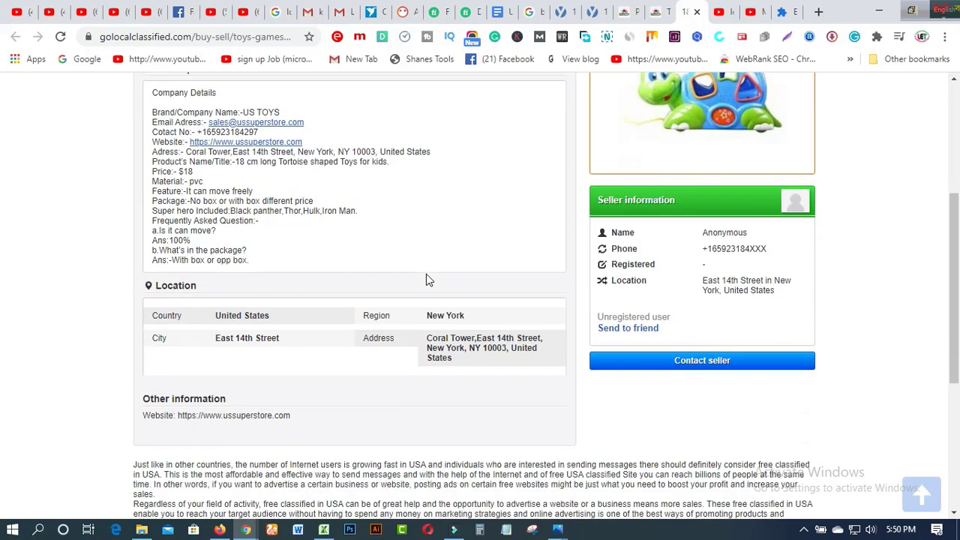
scroll(427, 274, "up", 4)
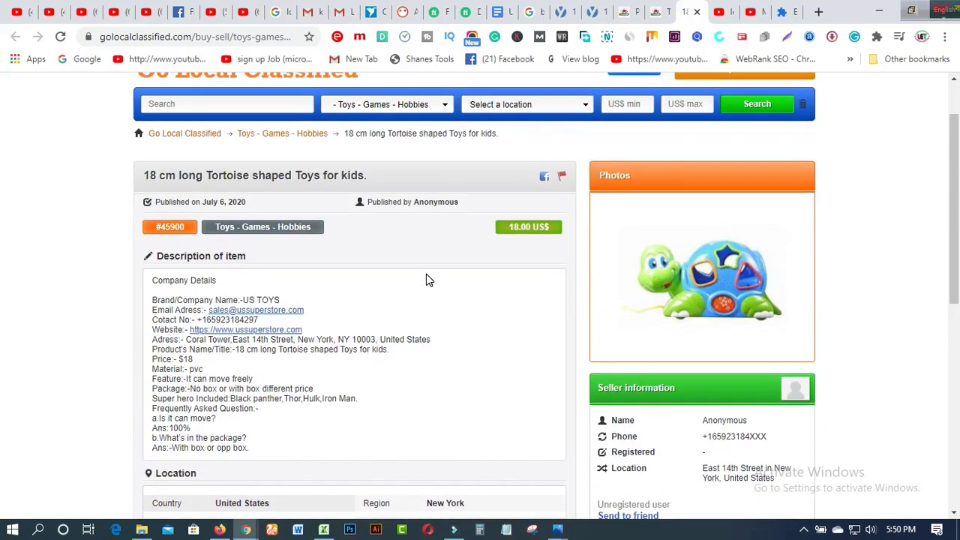
- Copy the published toy ad's URL into cell I2 under ADD LINK in the Excel workbook
left_click(204, 37)
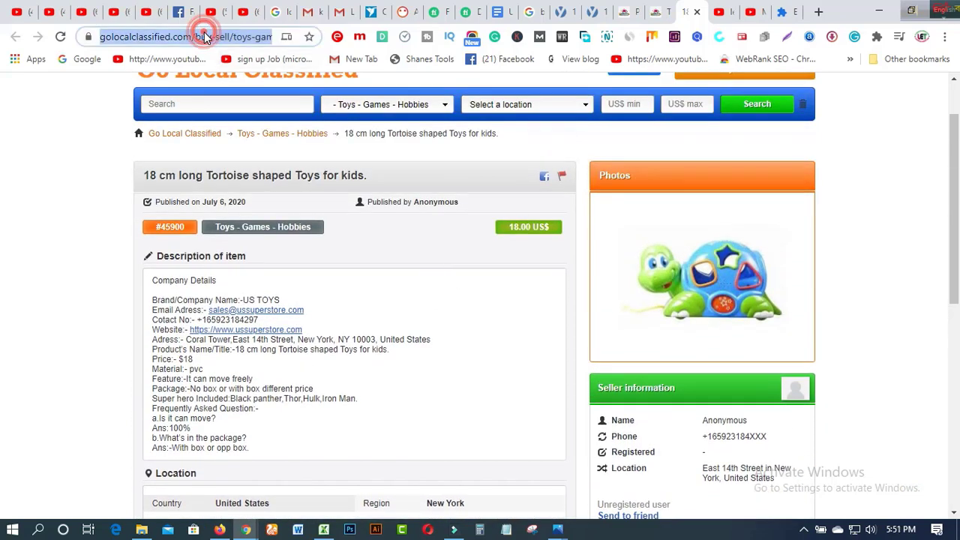
right_click(204, 37)
left_click(240, 132)
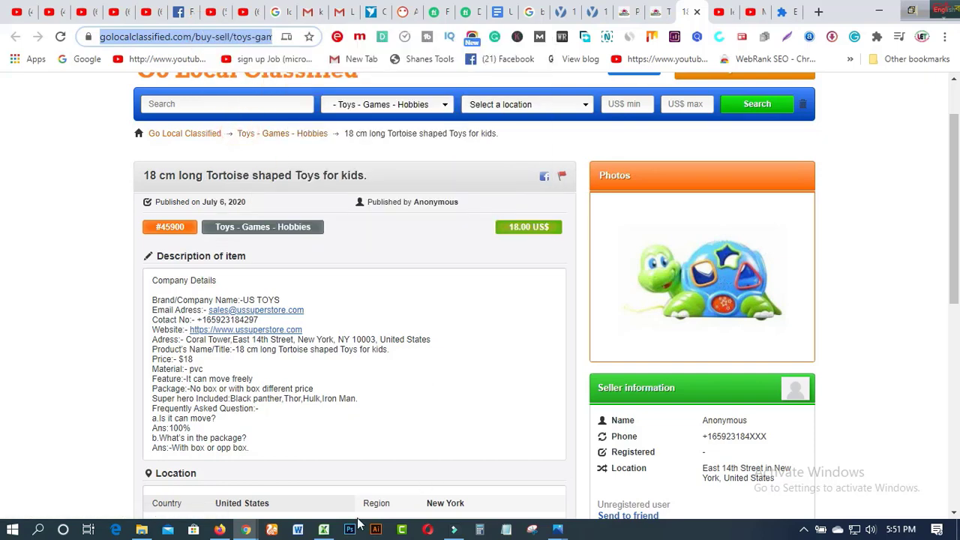
mouse_move(322, 532)
left_click(333, 456)
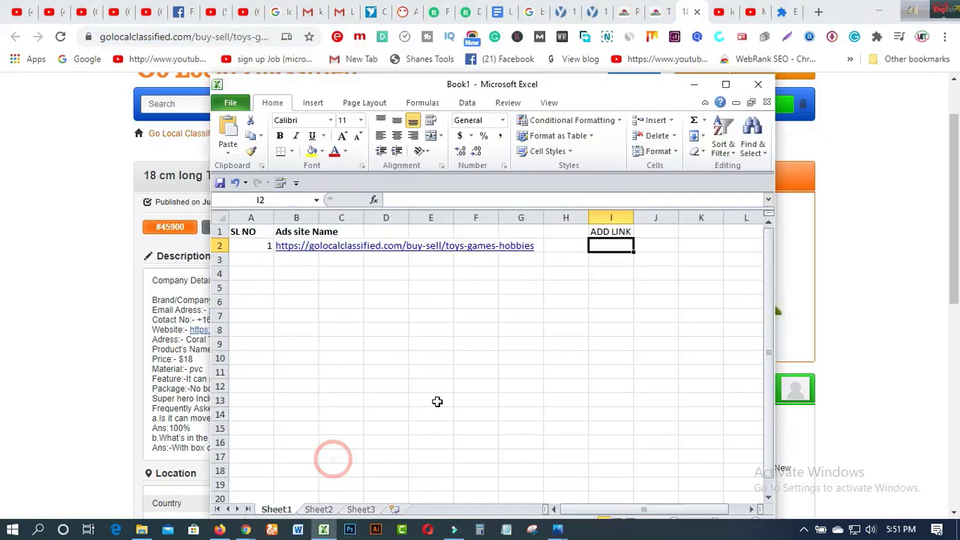
left_click(606, 244)
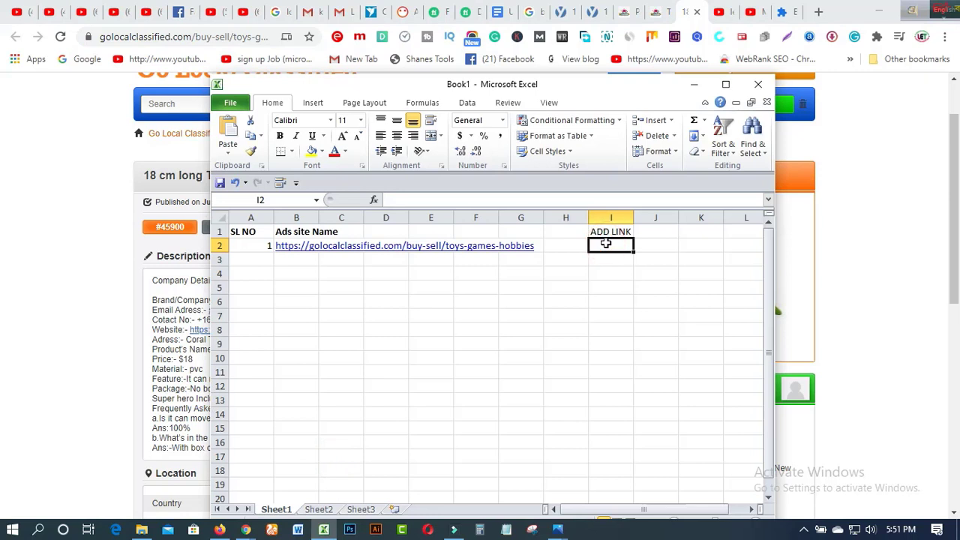
right_click(607, 245)
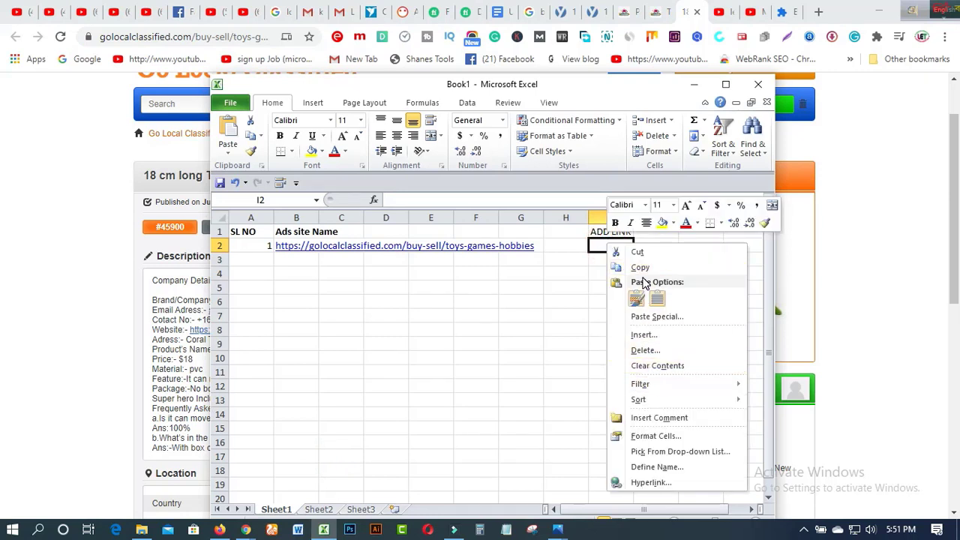
left_click(596, 244)
key("ctrl+v")
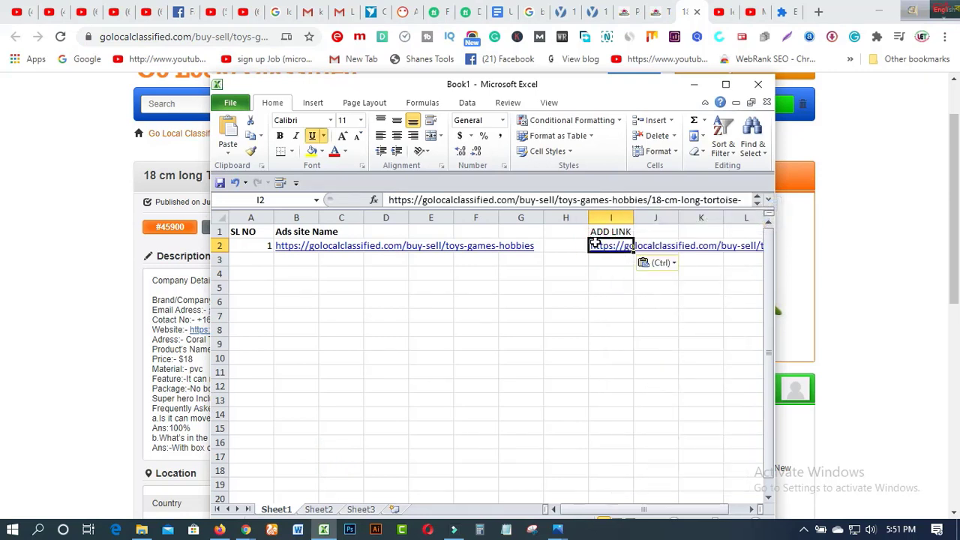
left_click(265, 259)
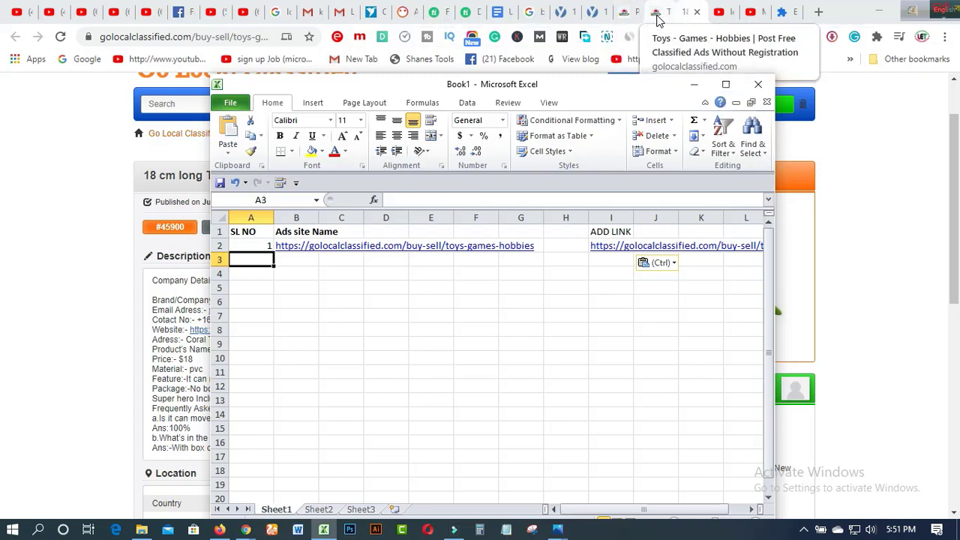
- Review the Fiverr classified ad posting gig in Chrome, examining its description, report terms, client requirements and Premium package
left_click(472, 17)
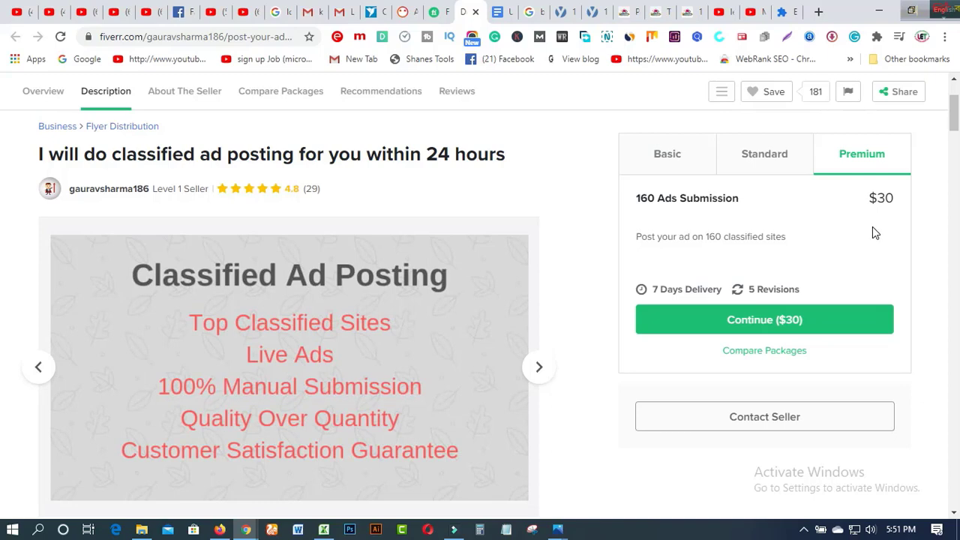
scroll(868, 277, "down", 5)
scroll(487, 363, "down", 5)
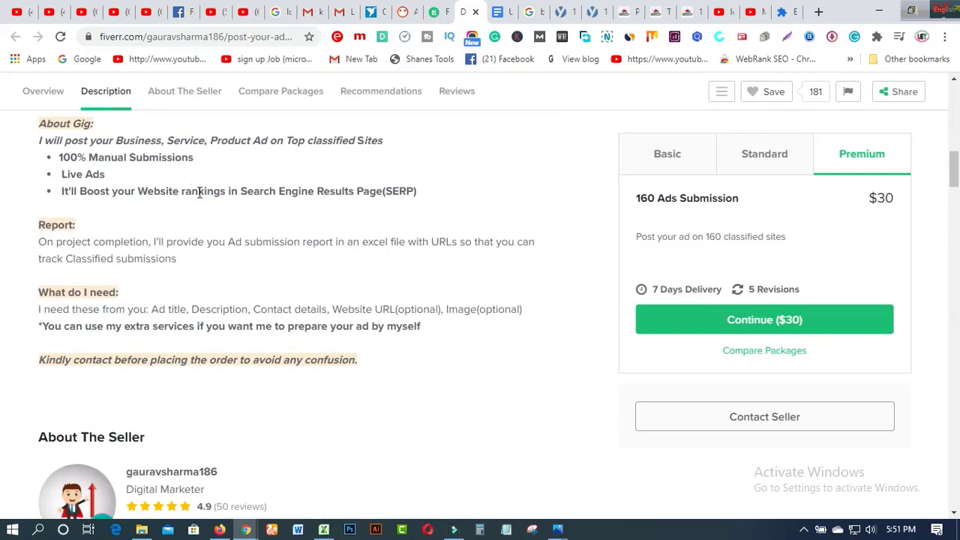
scroll(201, 193, "down", 1)
scroll(211, 262, "up", 2)
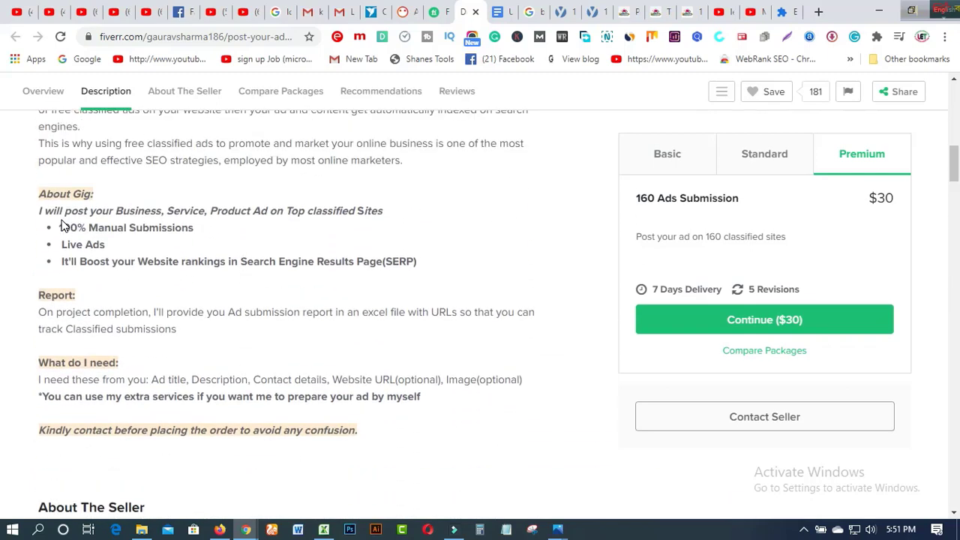
scroll(608, 300, "up", 4)
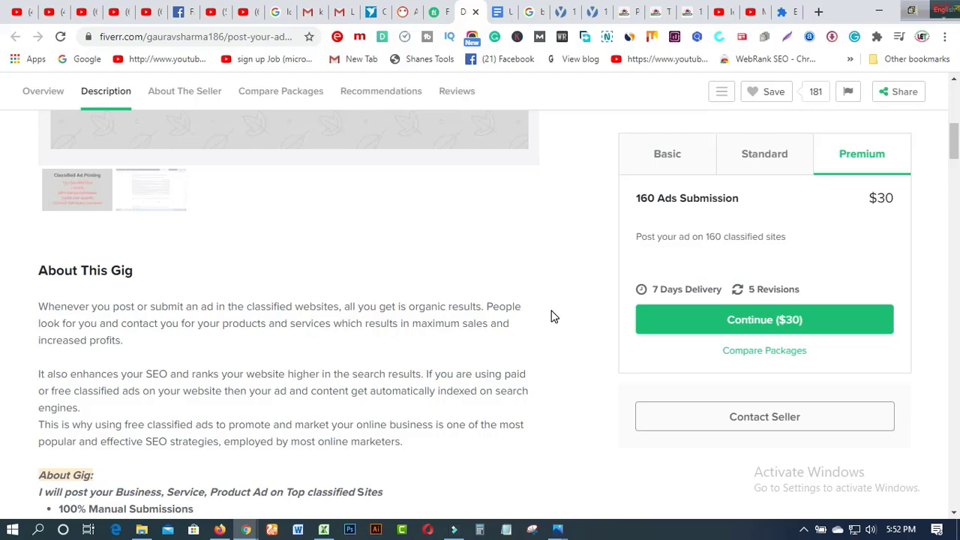
scroll(551, 316, "up", 5)
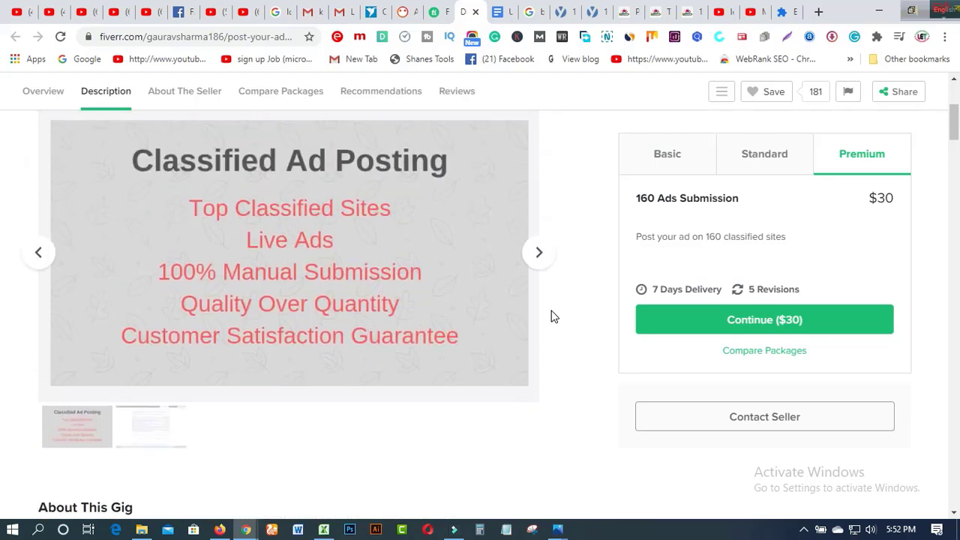
scroll(551, 316, "up", 1)
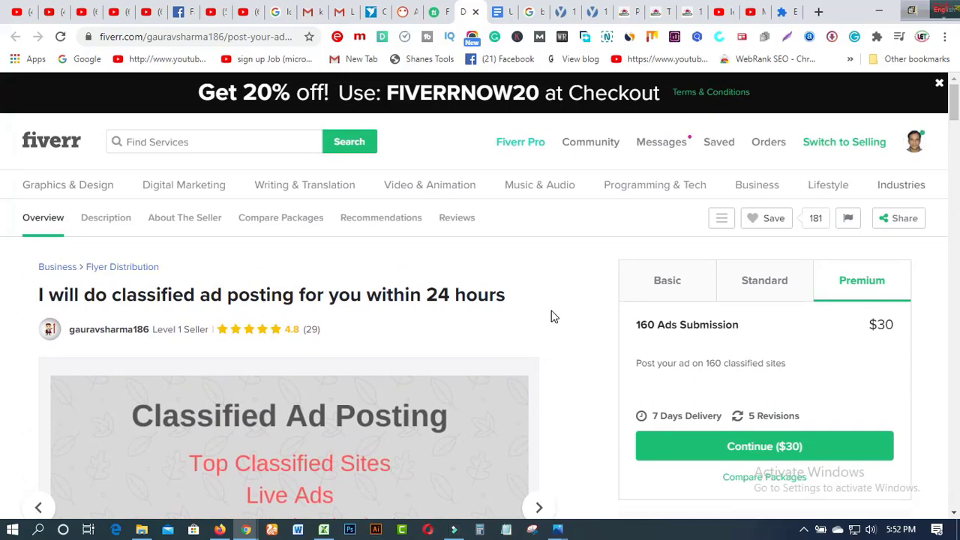
- Show the playlists page of the learning & earning tube YouTube channel with its banner and subscribe option in view
left_click(728, 14)
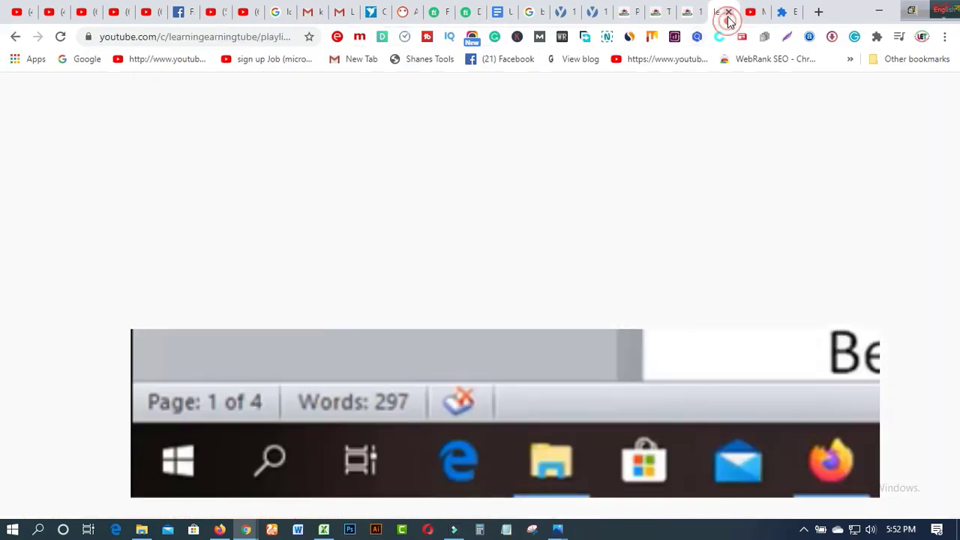
scroll(735, 247, "up", 3)
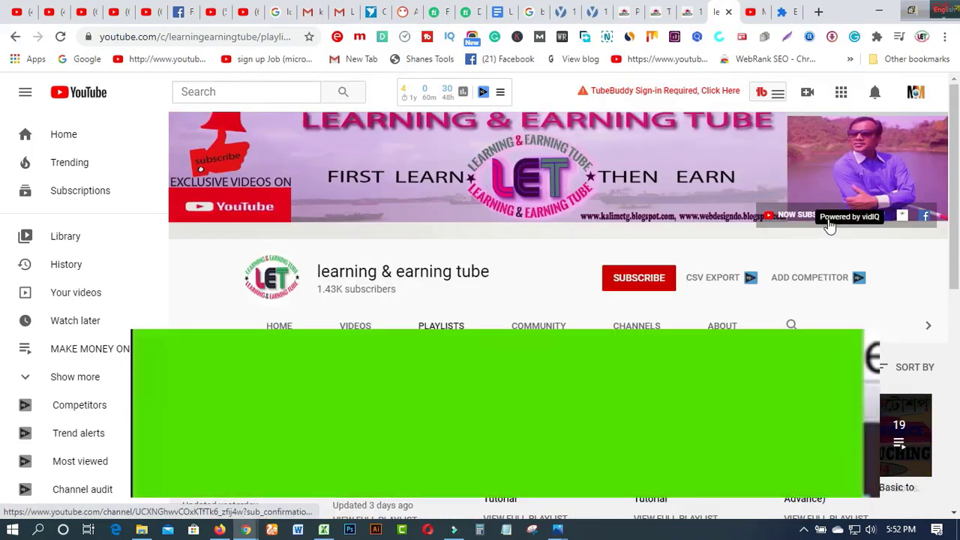